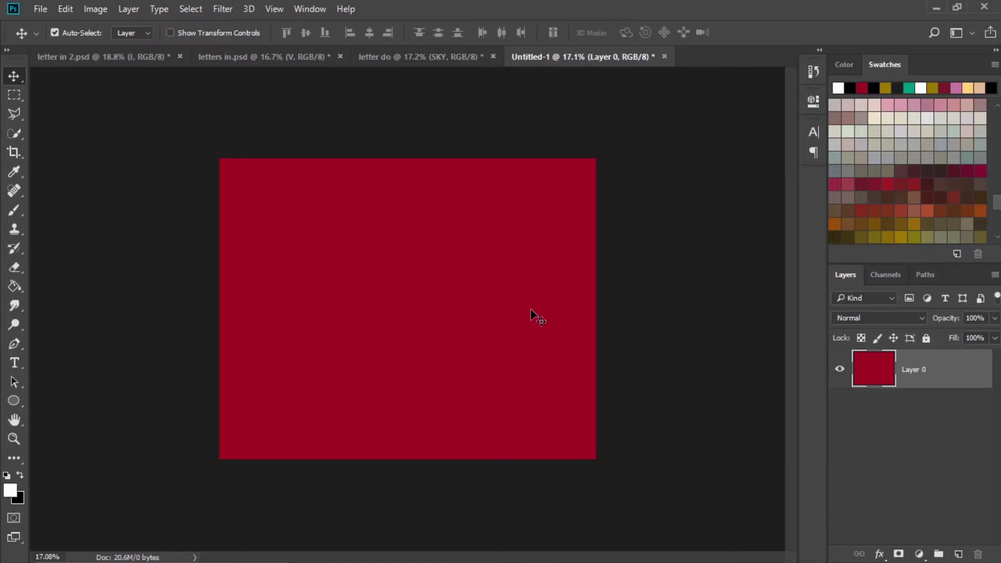
Add the white letters B, I and G as three separate text layers spread across the red canvas.
left_click(905, 429)
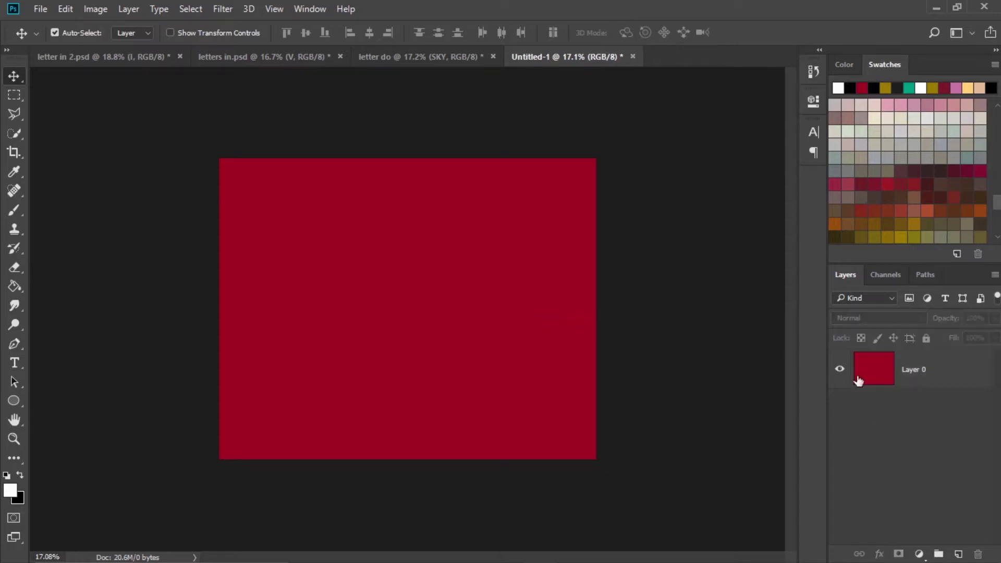
left_click(15, 365)
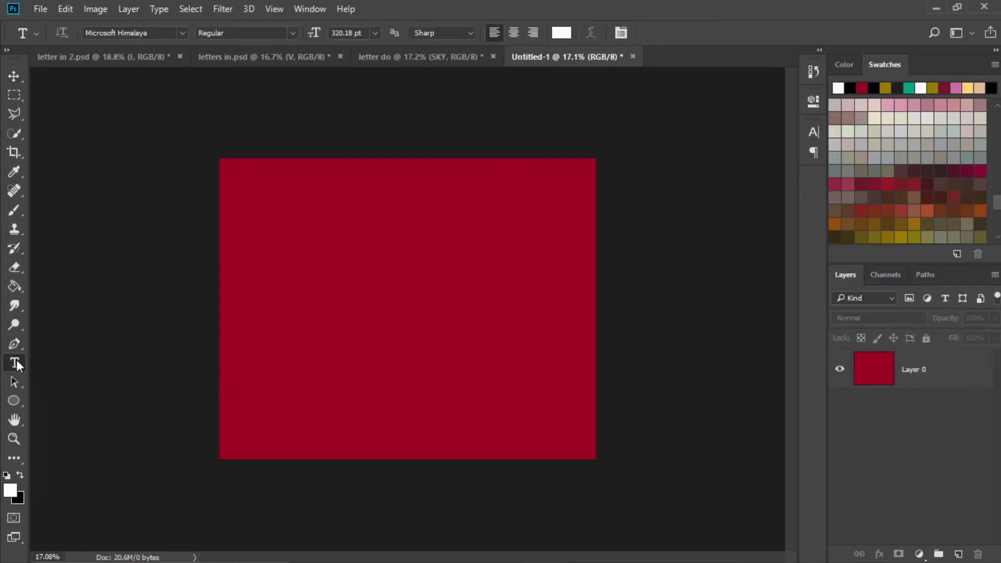
left_click(257, 305)
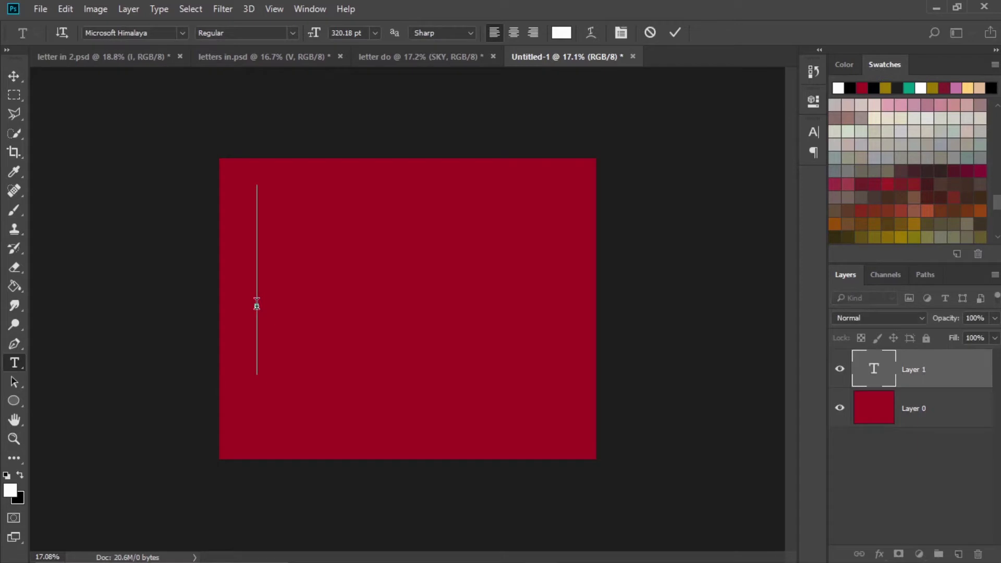
type("B")
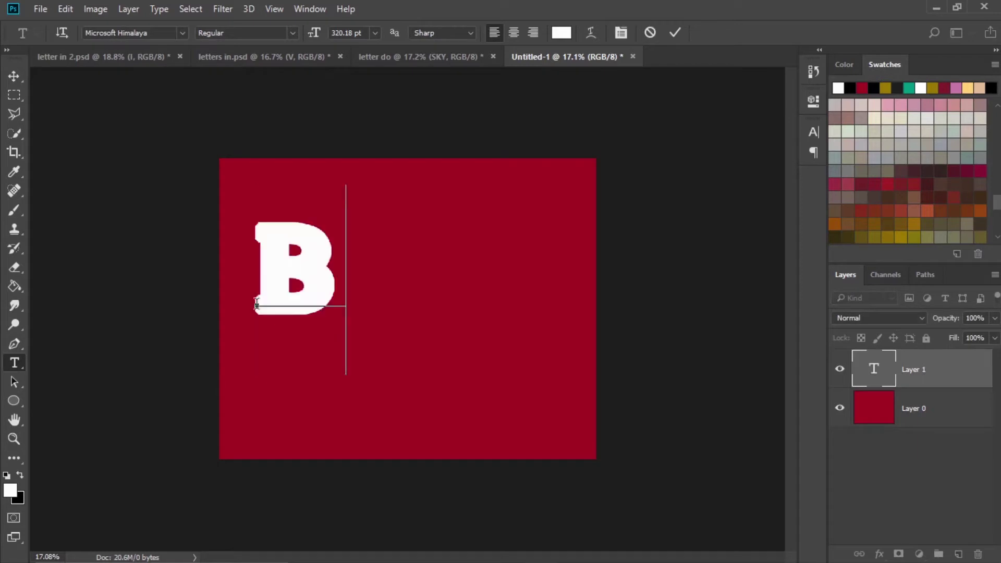
left_click(675, 33)
left_click(368, 266)
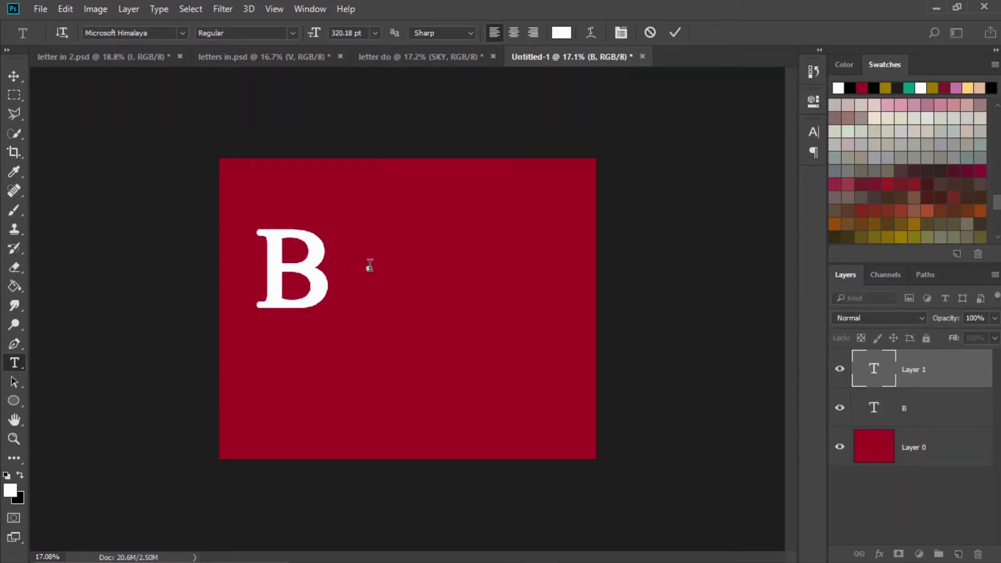
type("I")
left_click(675, 33)
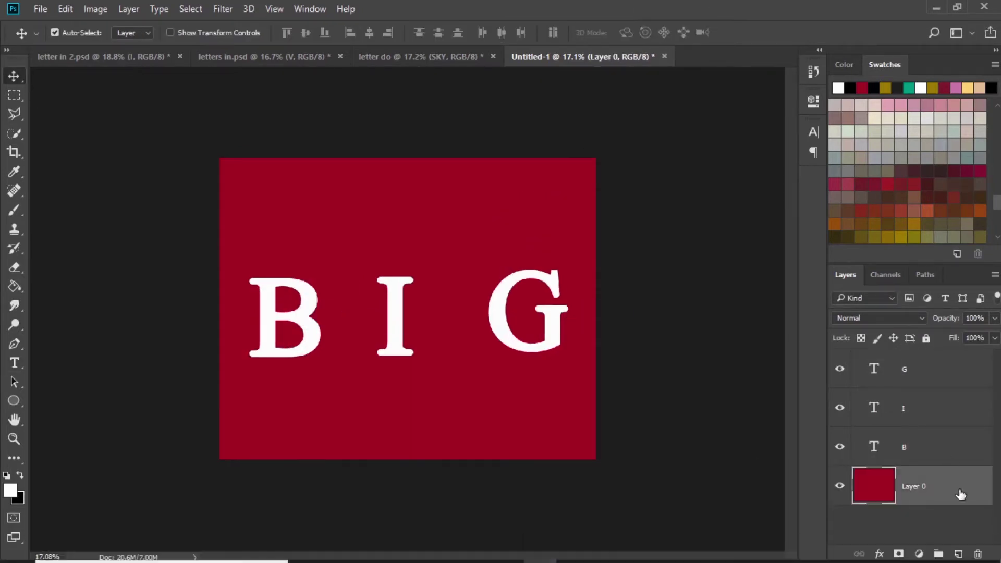
Lock the red background layer and move the three letters together slightly upward towards the middle of the canvas.
left_click(926, 338)
left_click_drag(230, 240, 540, 292)
left_click_drag(272, 331, 278, 307)
Enlarge the letters B, I and G and reposition each one so they span the canvas width in a row.
left_click(904, 447)
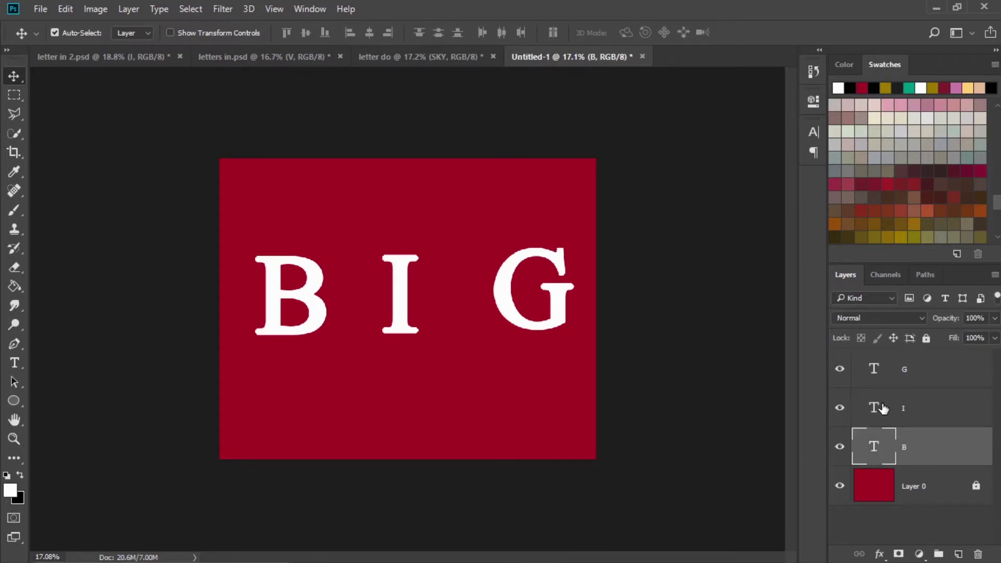
left_click(882, 407)
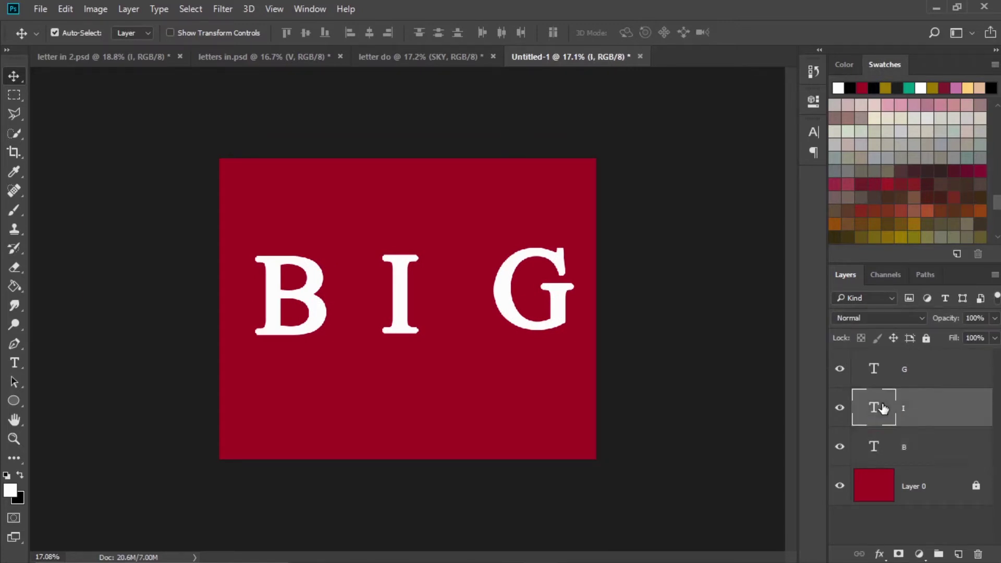
left_click_drag(553, 311, 533, 319)
left_click_drag(401, 297, 404, 302)
left_click_drag(313, 295, 329, 288)
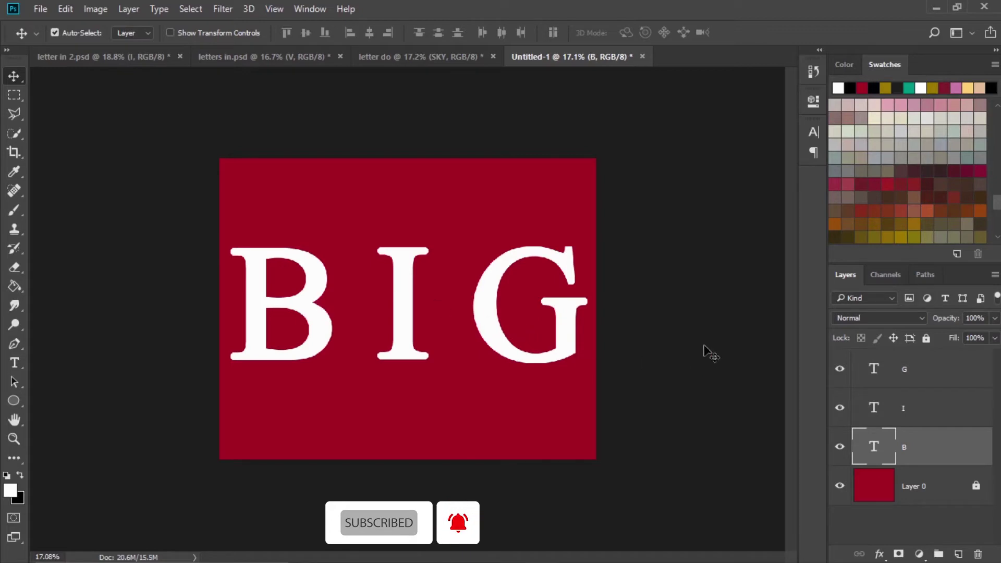
left_click(721, 275)
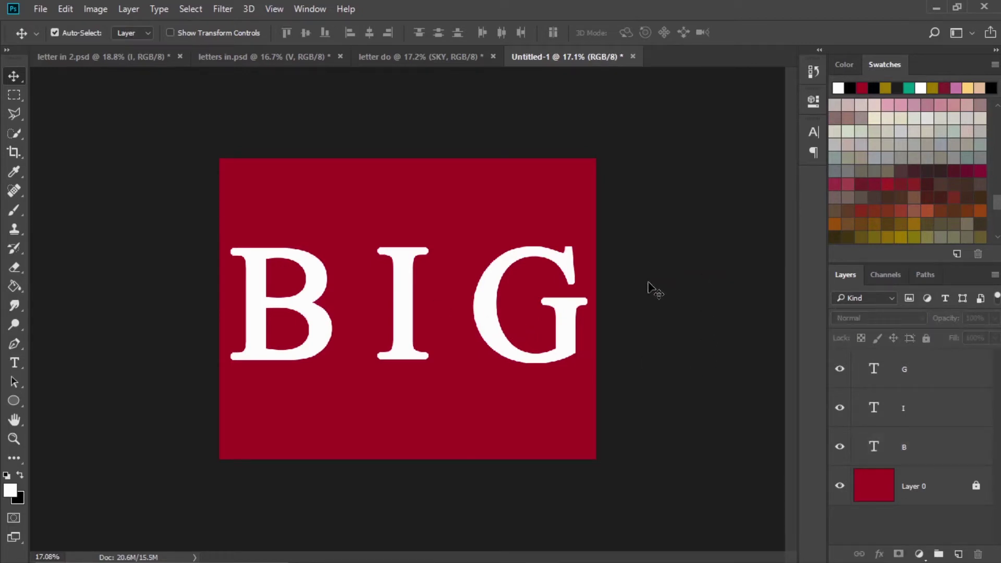
Hide the I and G text layers and select the B text layer.
key("alt+period")
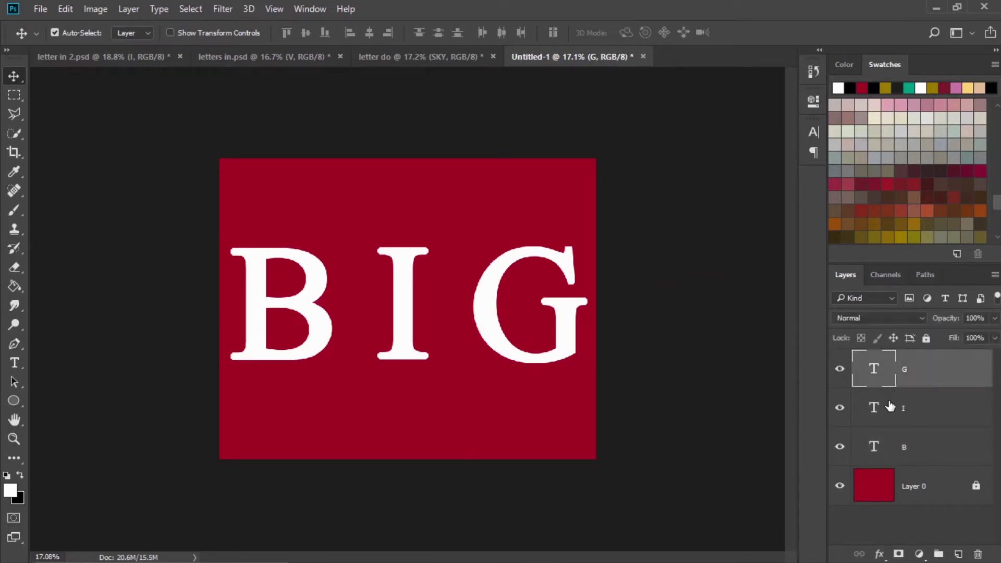
key("alt+bracketleft")
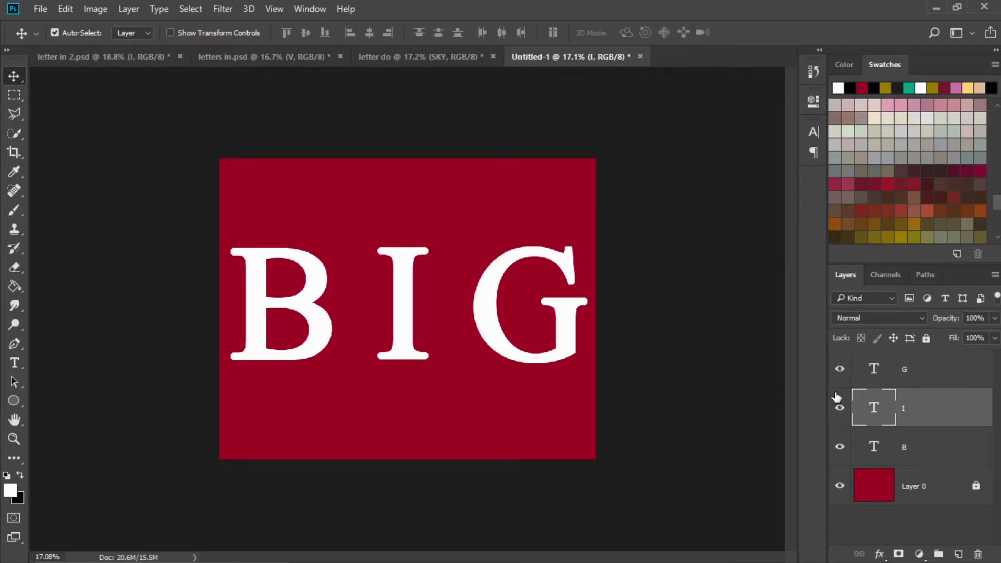
left_click(839, 409)
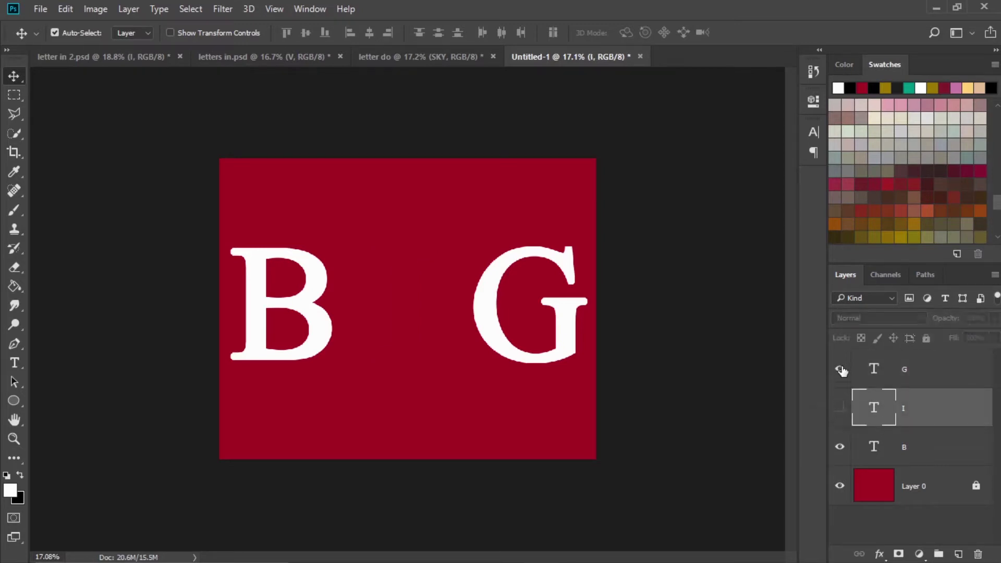
left_click(839, 369)
left_click(874, 444)
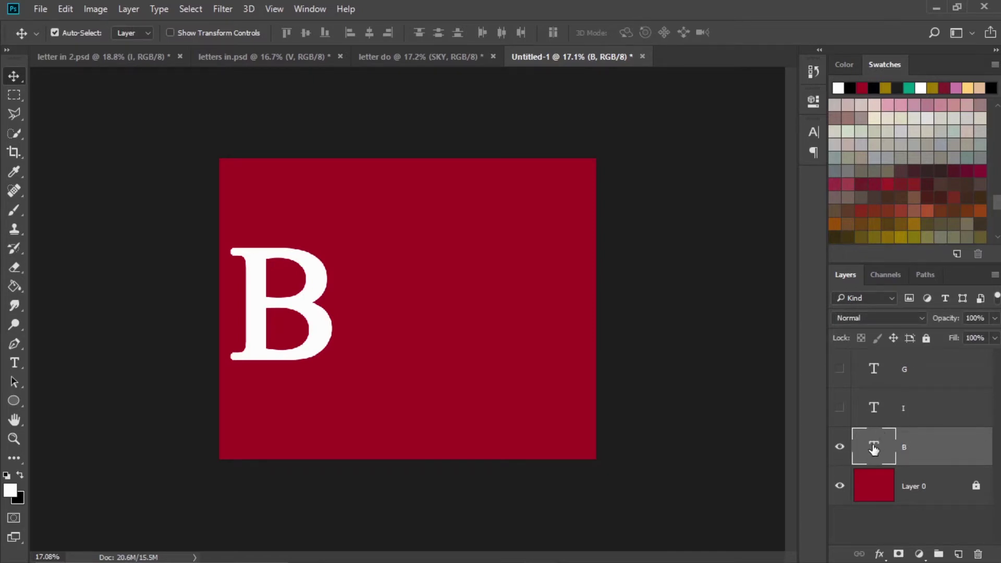
Switch to File Explorer and open the TEXTURES folder on the Desktop.
left_click(375, 551)
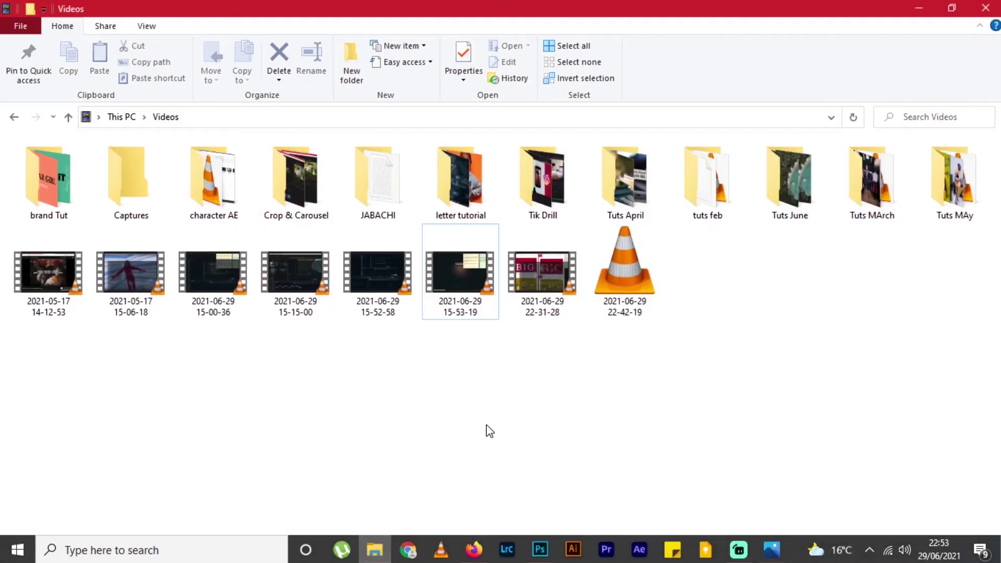
left_click(124, 118)
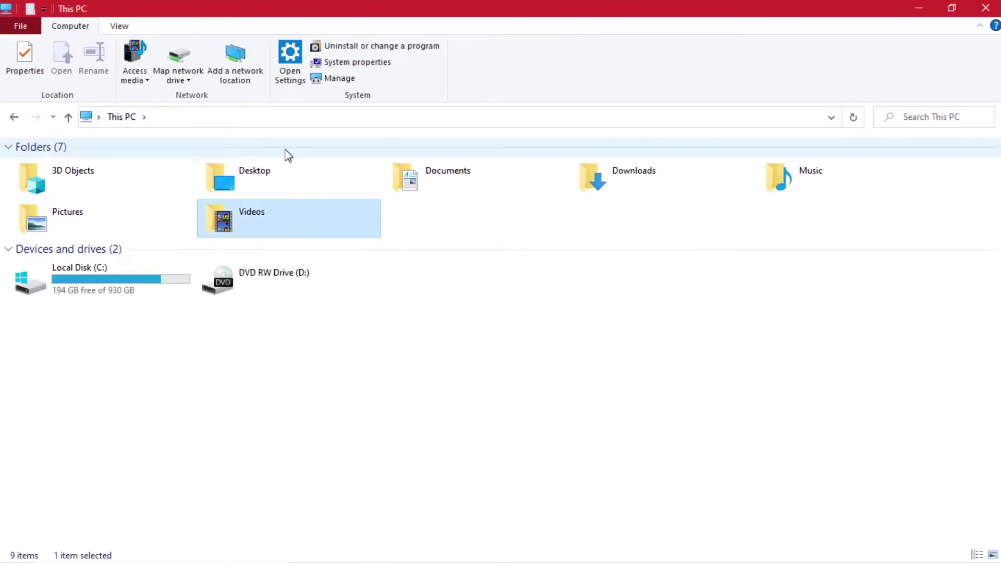
double_click(317, 168)
double_click(383, 177)
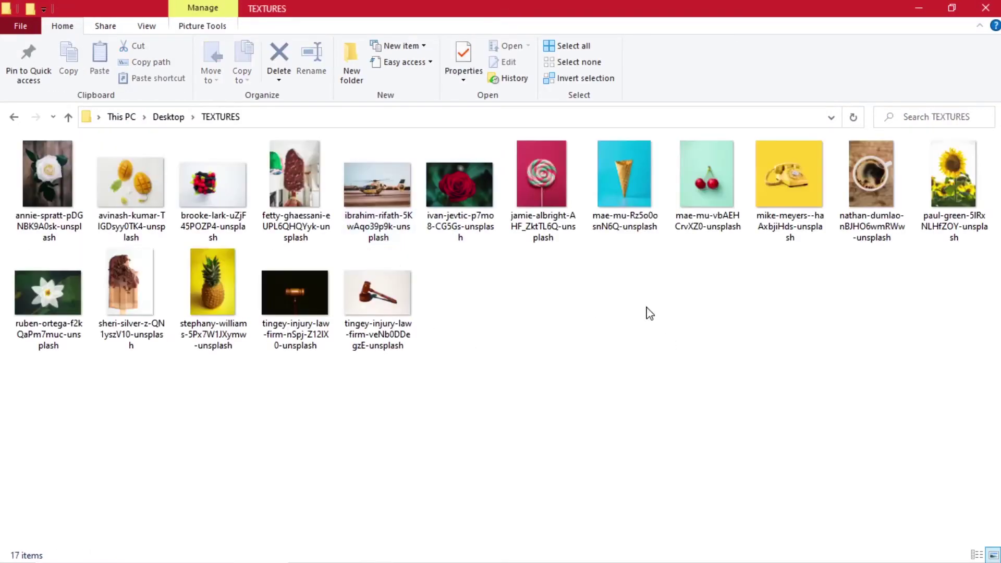
Display the texture images as extra large icons.
right_click(739, 339)
mouse_move(610, 107)
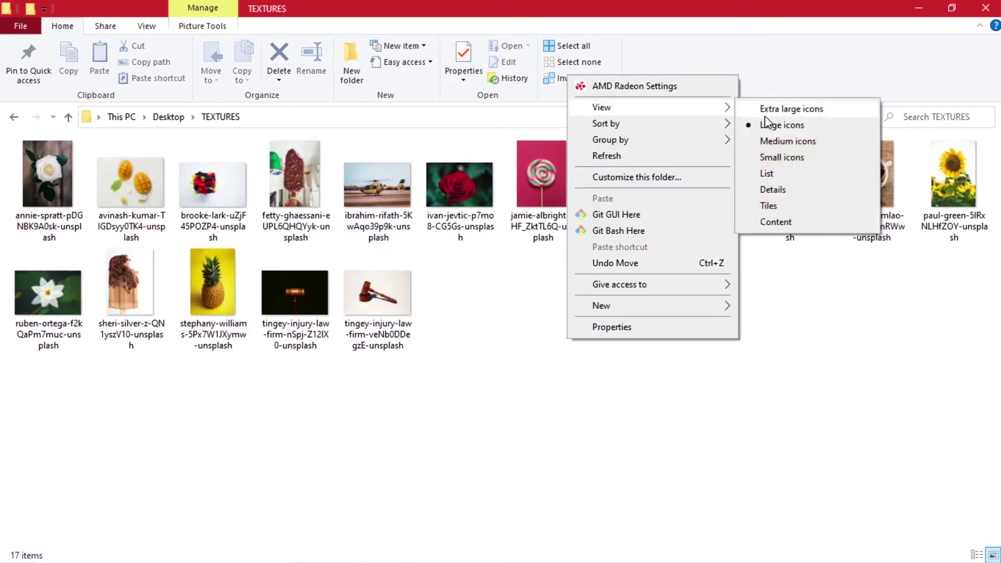
left_click(781, 110)
scroll(772, 204, "down", 2)
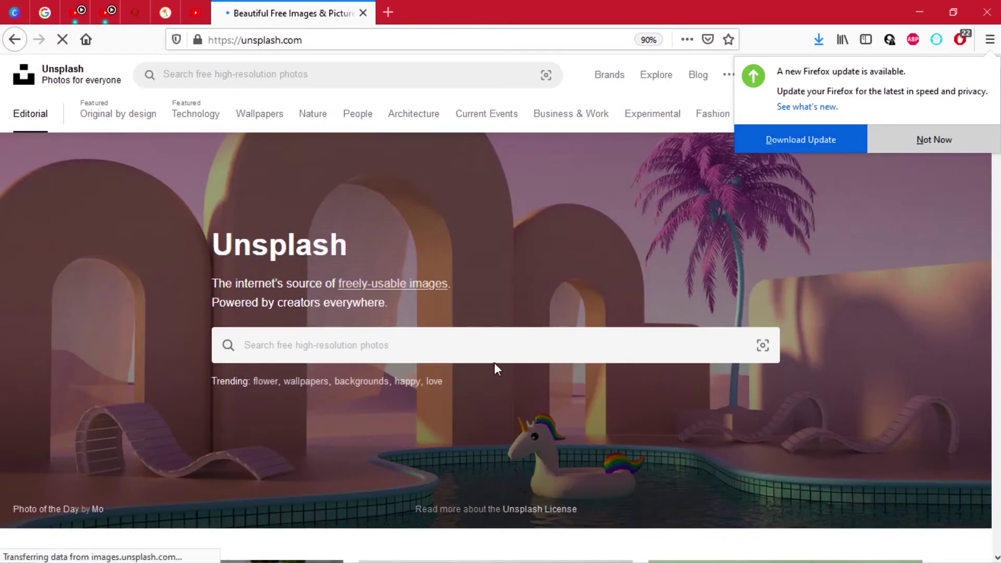
Return to the TEXTURES folder in File Explorer and look through its images.
left_click(375, 555)
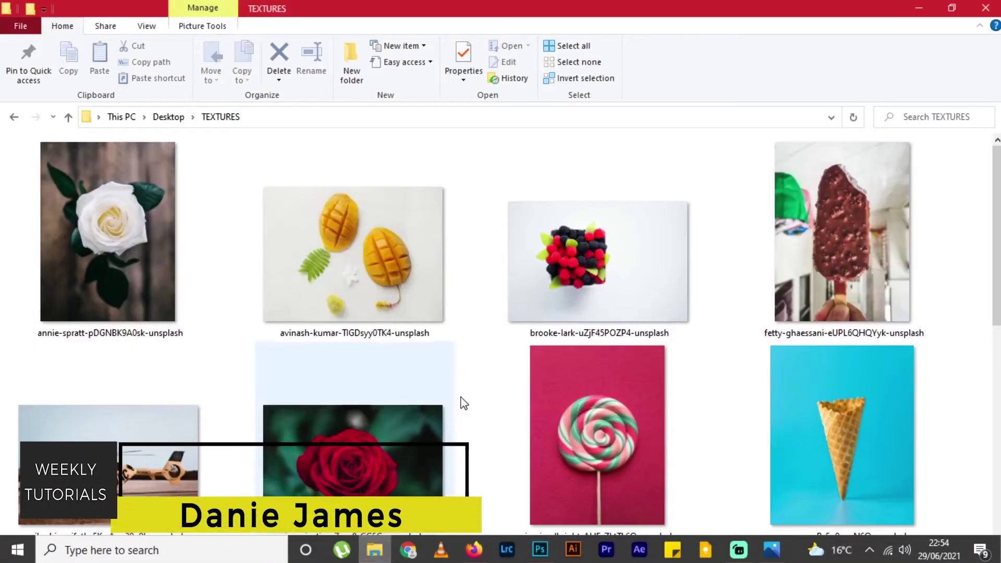
scroll(467, 395, "down", 6)
scroll(468, 395, "up", 4)
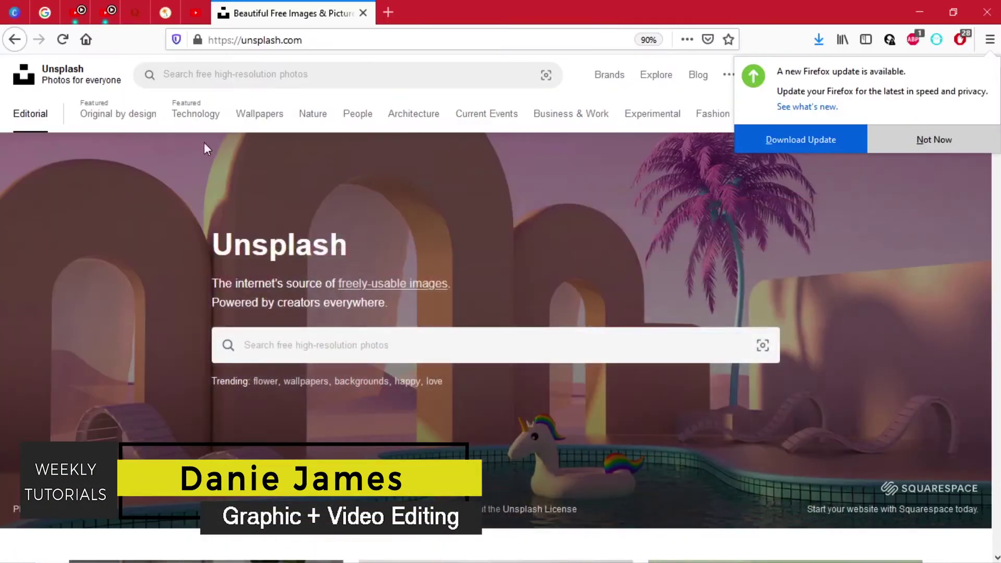
Switch to Unsplash in Firefox, search for "candy cane" and dismiss the browser update notice.
left_click(360, 72)
type("candy cane")
key("Return")
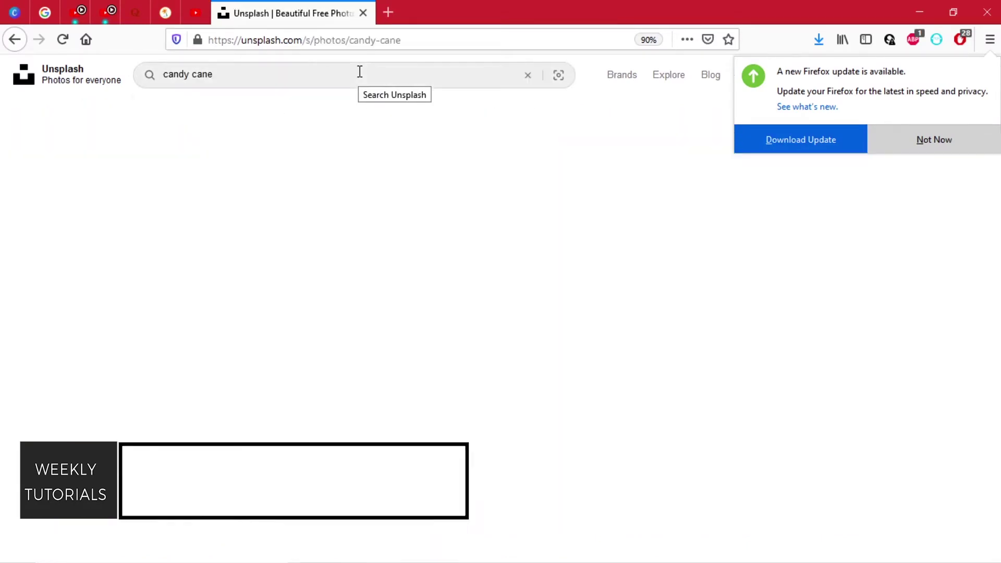
scroll(675, 185, "down", 3)
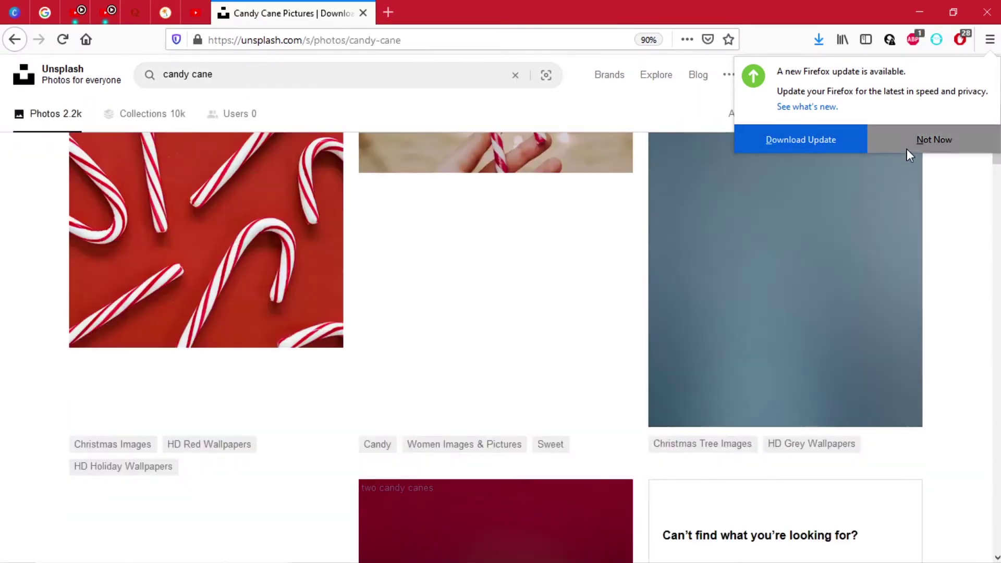
left_click(909, 140)
Find the swirled lollipop photo among the candy cane results, view its available download sizes and close it.
scroll(496, 172, "up", 3)
scroll(496, 172, "down", 10)
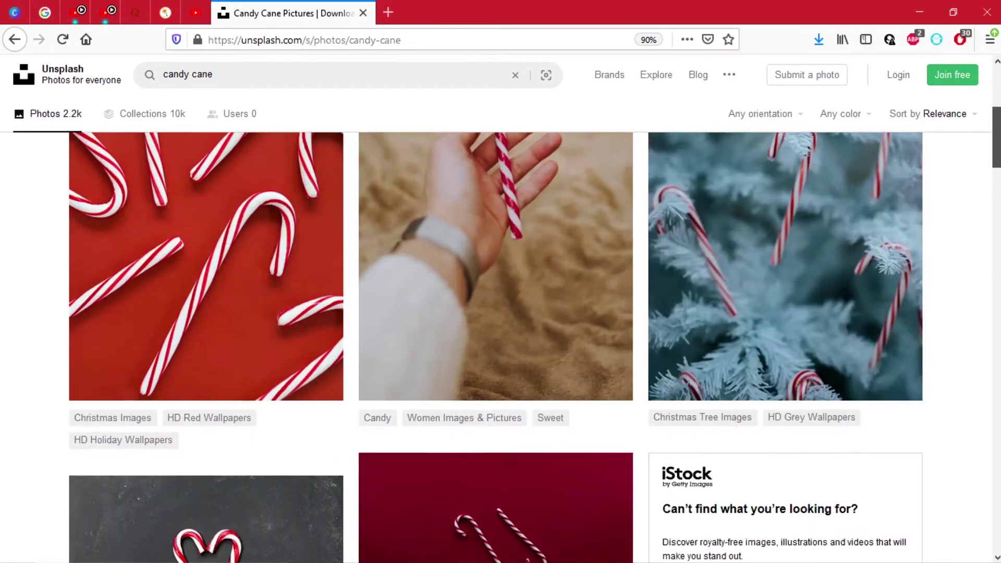
scroll(353, 317, "down", 5)
scroll(353, 317, "up", 3)
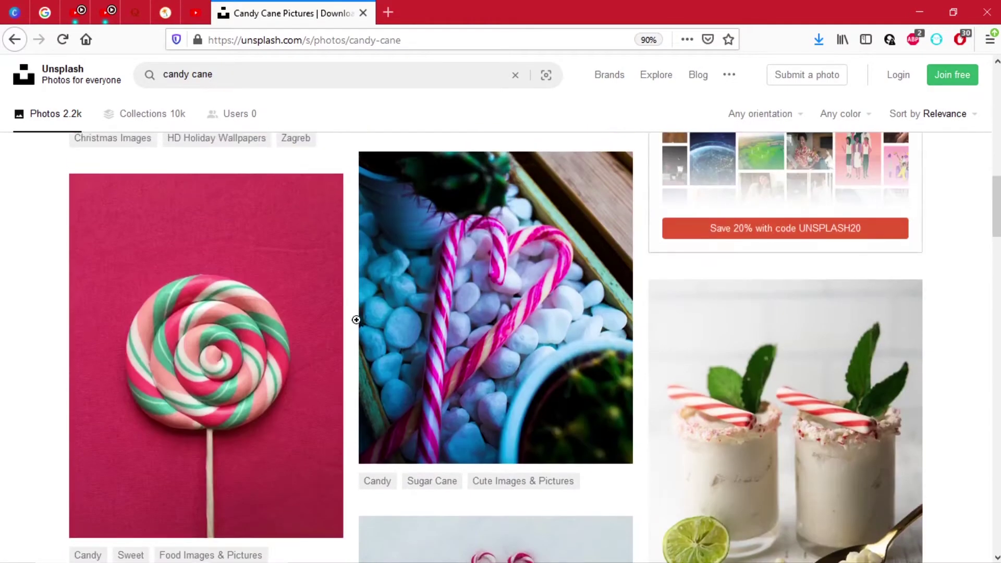
left_click(219, 336)
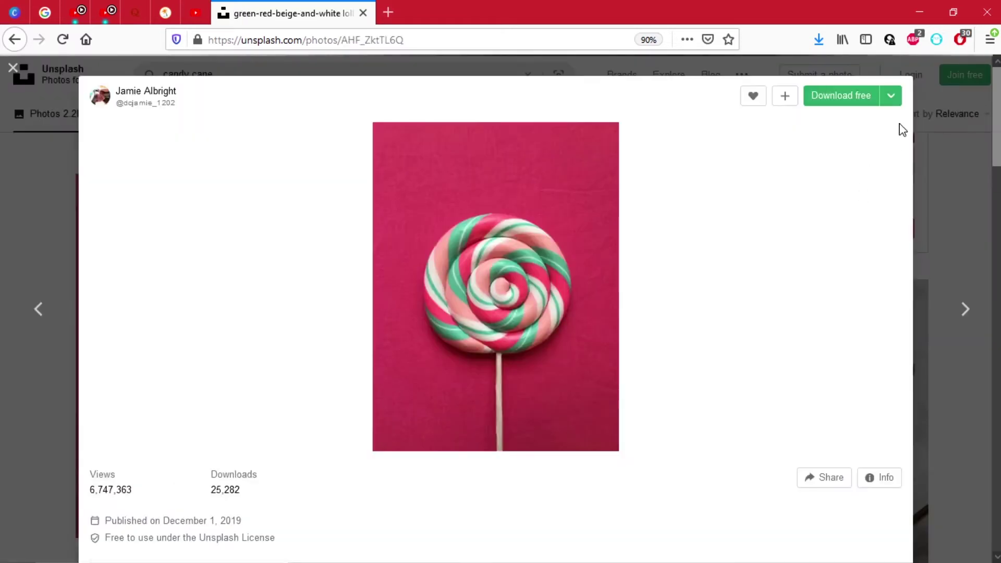
left_click(899, 98)
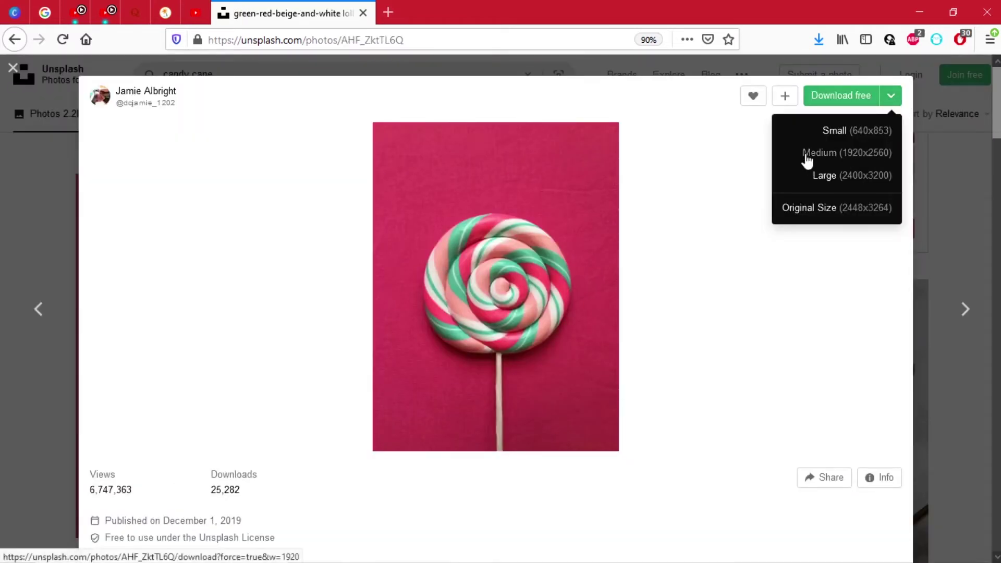
left_click(949, 186)
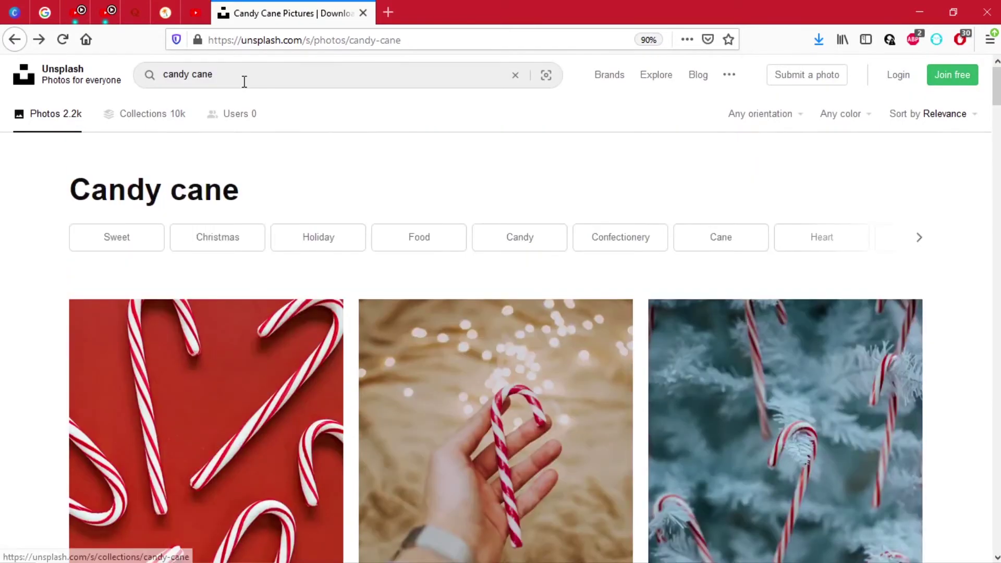
Search Unsplash for "coffe" and look through the coffee photos.
left_click(242, 78)
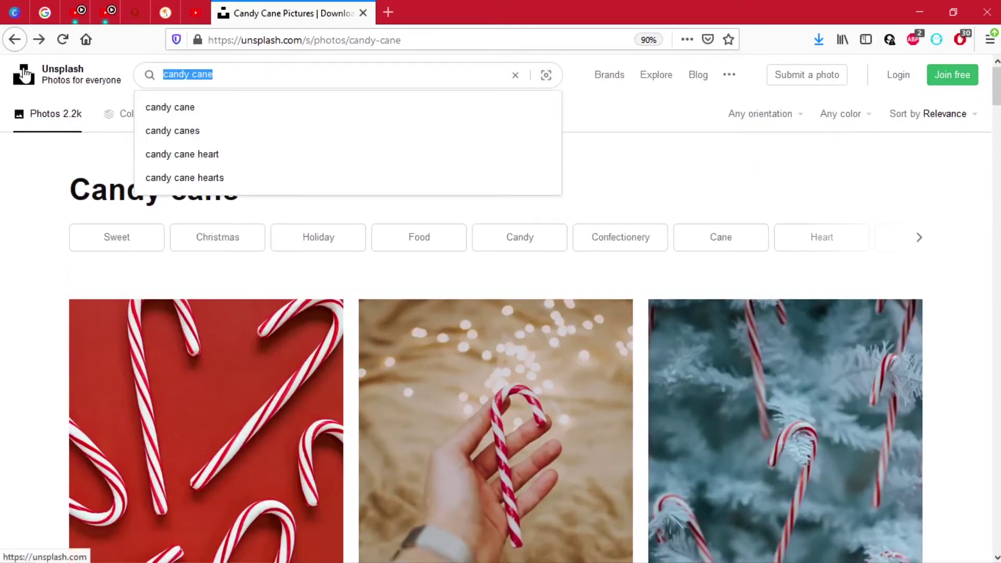
type("coffe")
key("Return")
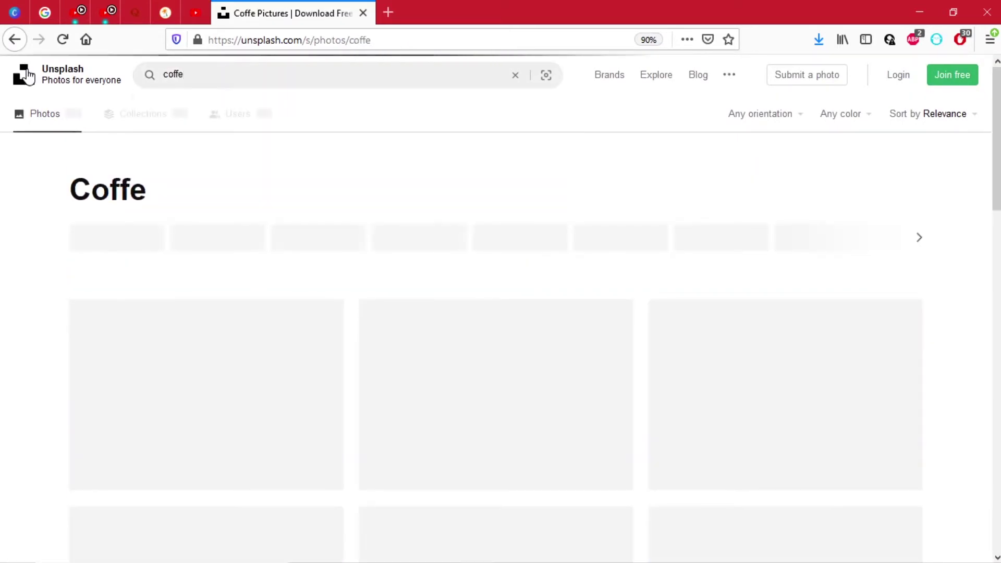
scroll(664, 134, "down", 3)
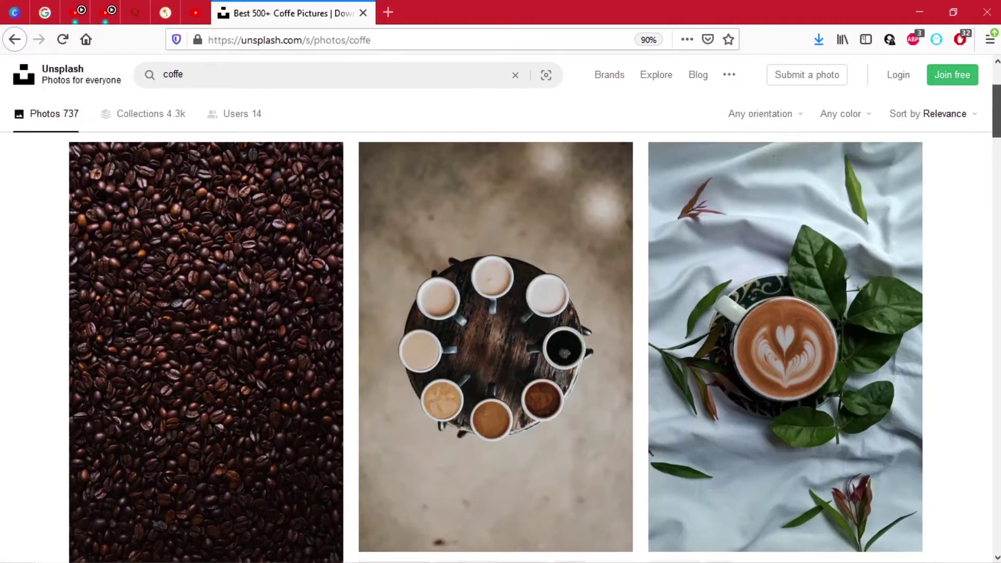
scroll(496, 347, "down", 5)
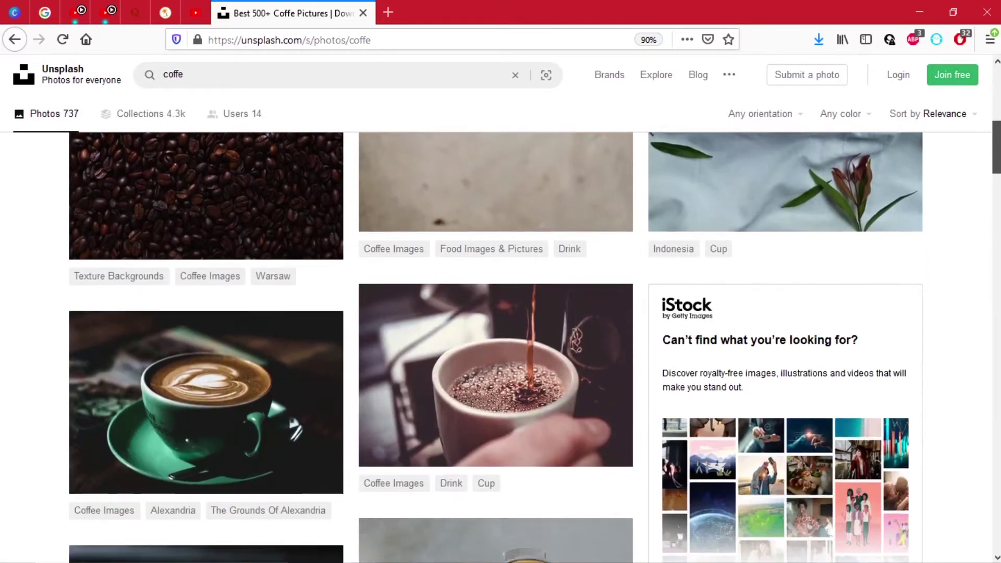
scroll(496, 347, "up", 10)
Place the lollipop image from the TEXTURES folder into the Photoshop document over the letter B, scaled to about 16.1%.
left_click(918, 11)
left_click_drag(624, 212, 335, 258)
left_click_drag(425, 219, 326, 210)
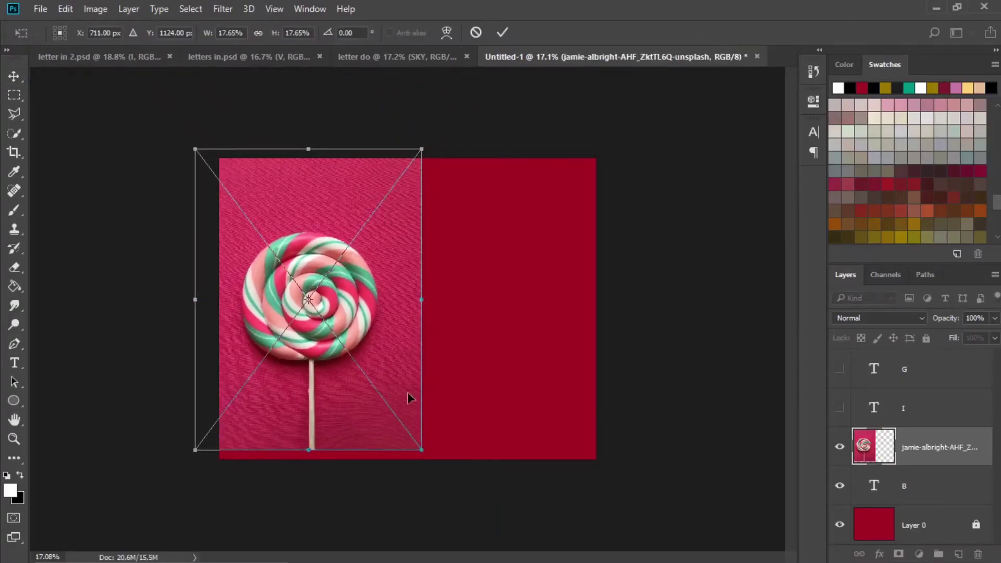
left_click_drag(420, 452, 412, 437)
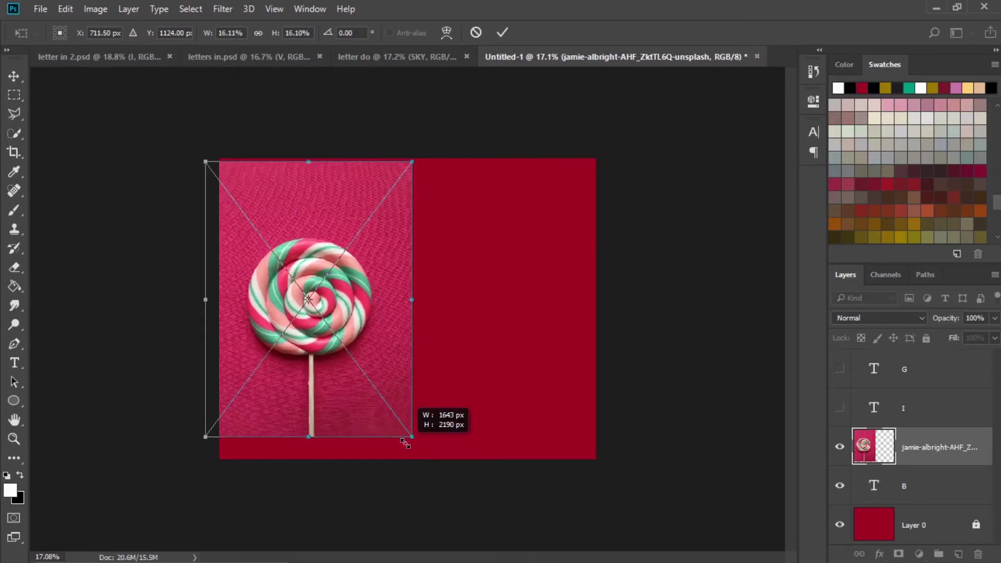
left_click(503, 33)
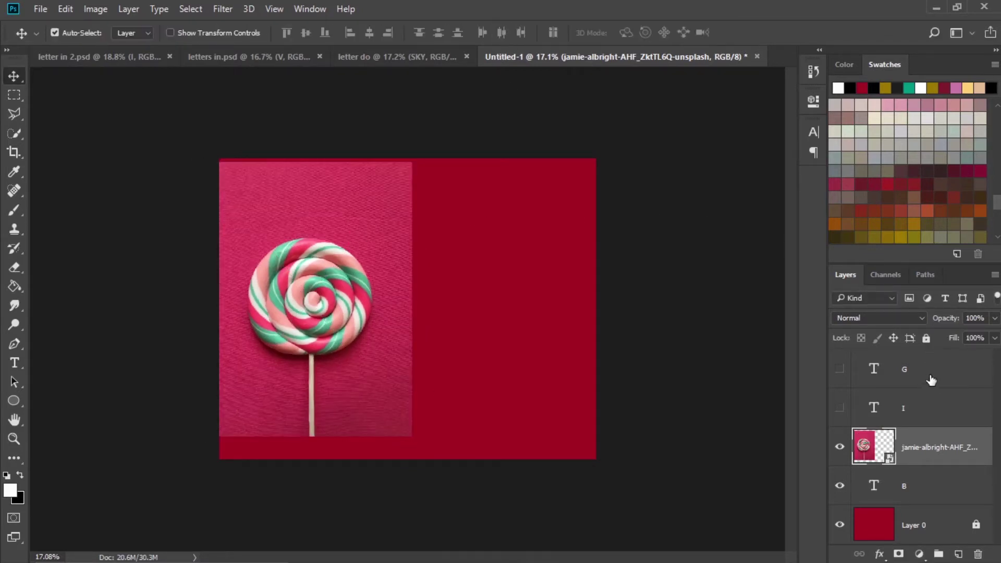
Lower the lollipop layer's opacity to 64% and move the image about 275 px left and 41 px down over the letter B.
left_click(994, 318)
left_click_drag(972, 339, 969, 337)
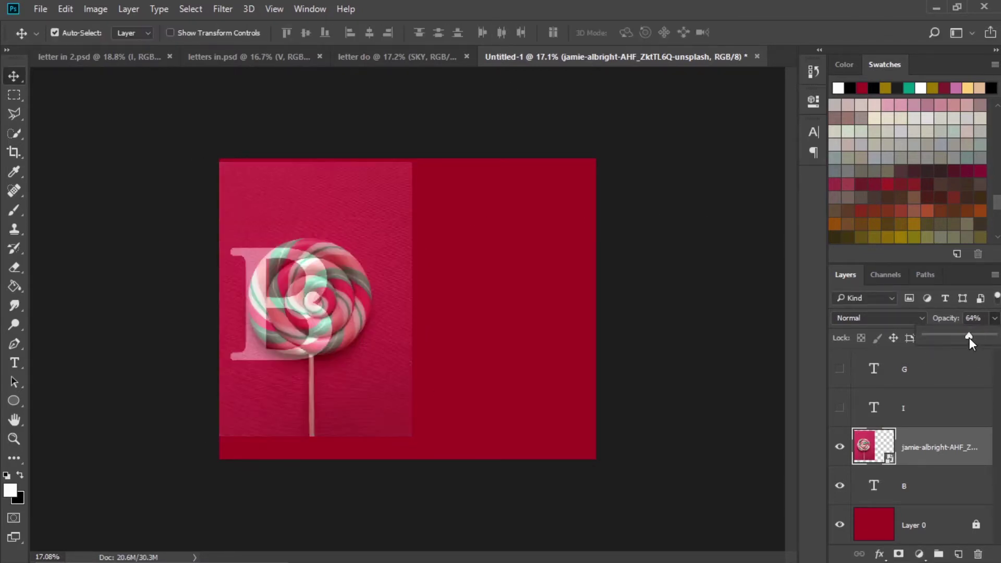
left_click_drag(333, 216, 296, 222)
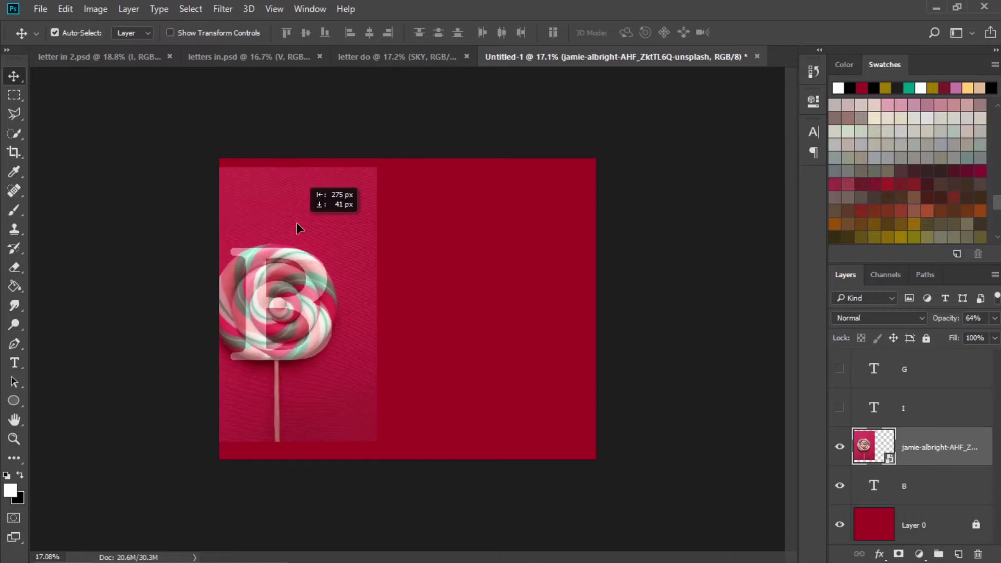
Enlarge the lollipop image slightly so it covers the letter B, and restore its layer opacity to 100%.
key("ctrl+t")
left_click(502, 32)
left_click(995, 318)
left_click_drag(967, 336, 993, 336)
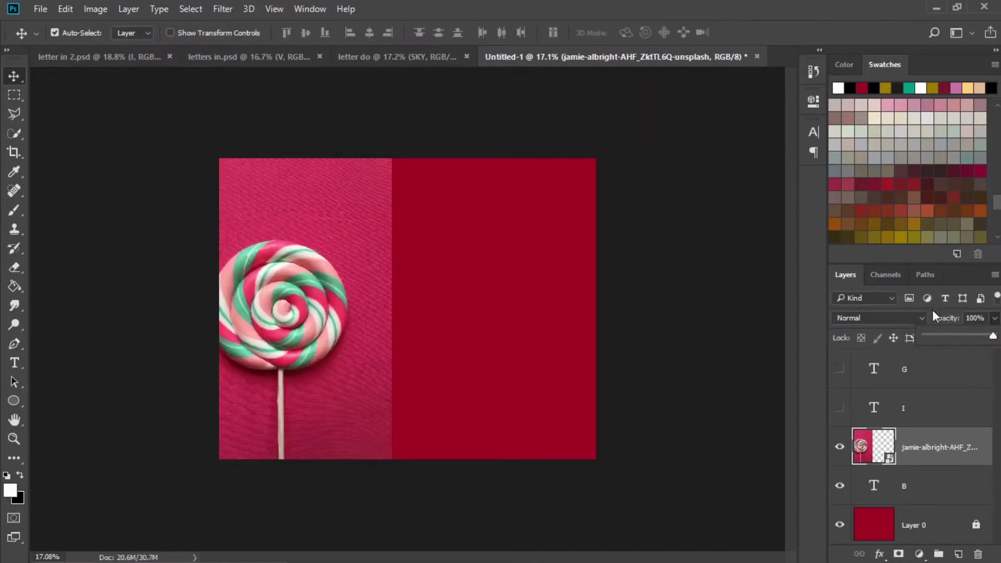
Group the lollipop layer with the letter B text layer and name the group B.
left_click(930, 493, "shift")
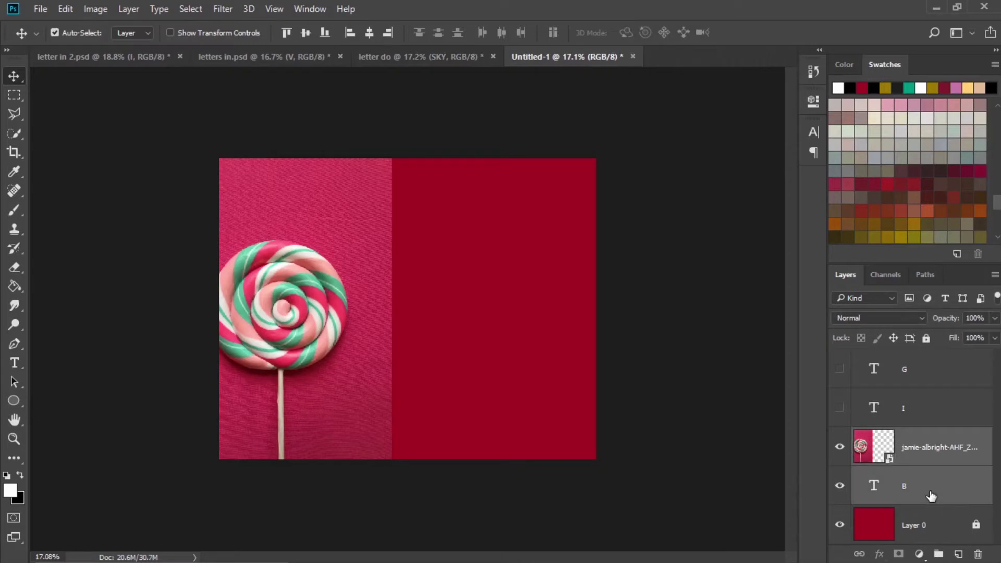
left_click(930, 495)
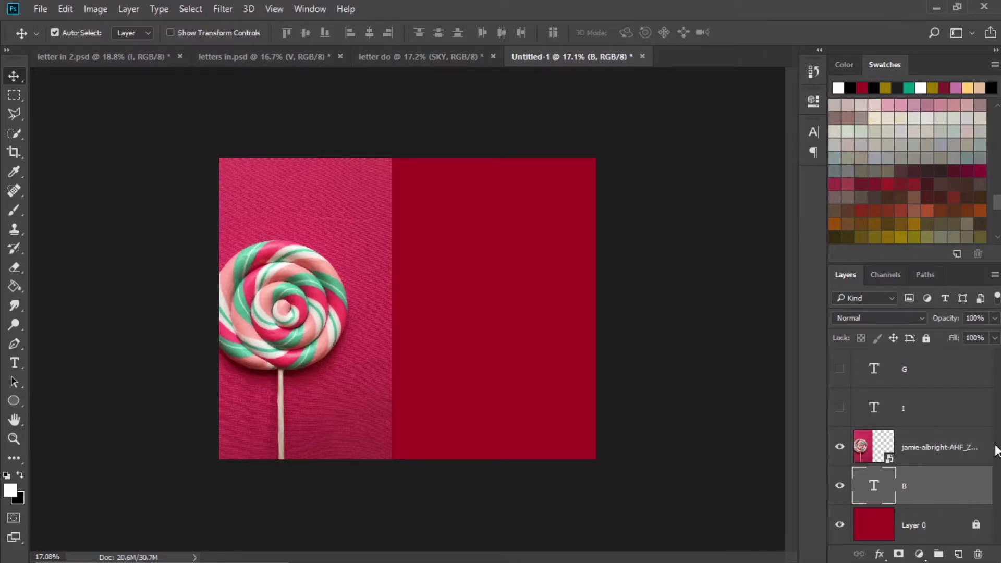
left_click(948, 445, "shift")
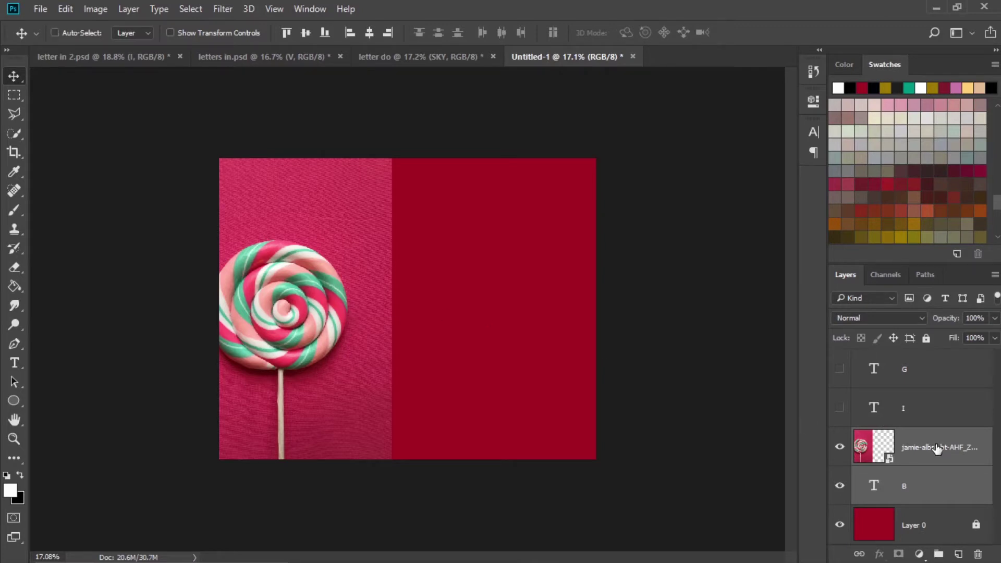
key("ctrl+g")
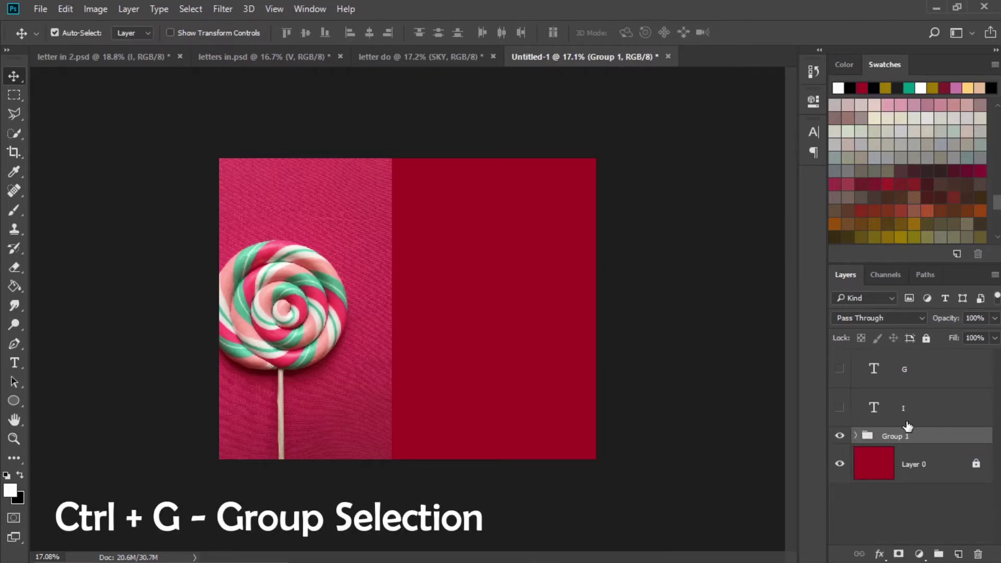
double_click(905, 440)
type("B")
left_click(543, 379)
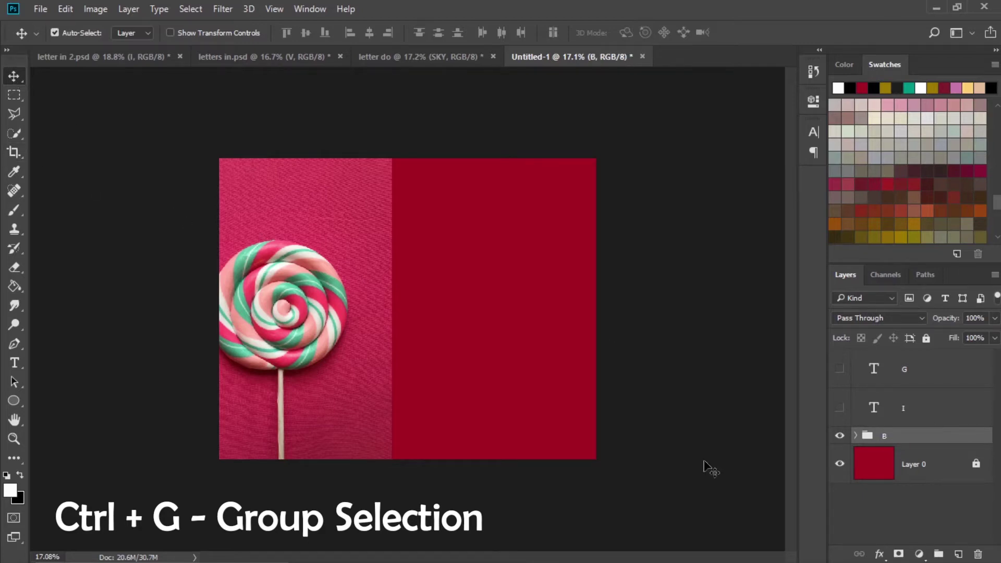
Duplicate the lollipop layer inside the B group.
left_click(856, 436)
left_click(859, 436)
left_click(858, 436)
left_click(891, 462)
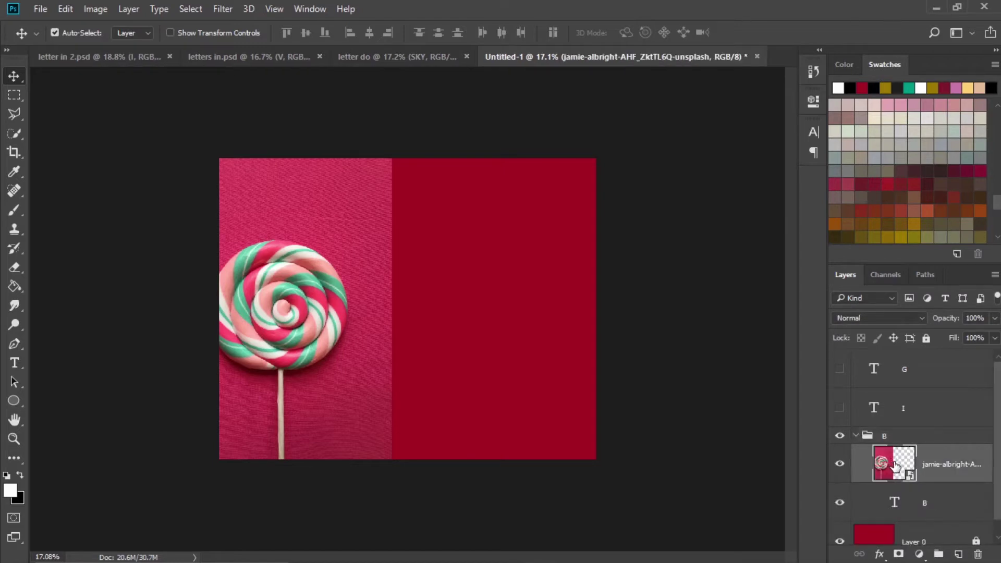
key("ctrl+j")
scroll(896, 466, "down", 1)
scroll(900, 448, "up", 1)
scroll(933, 449, "down", 1)
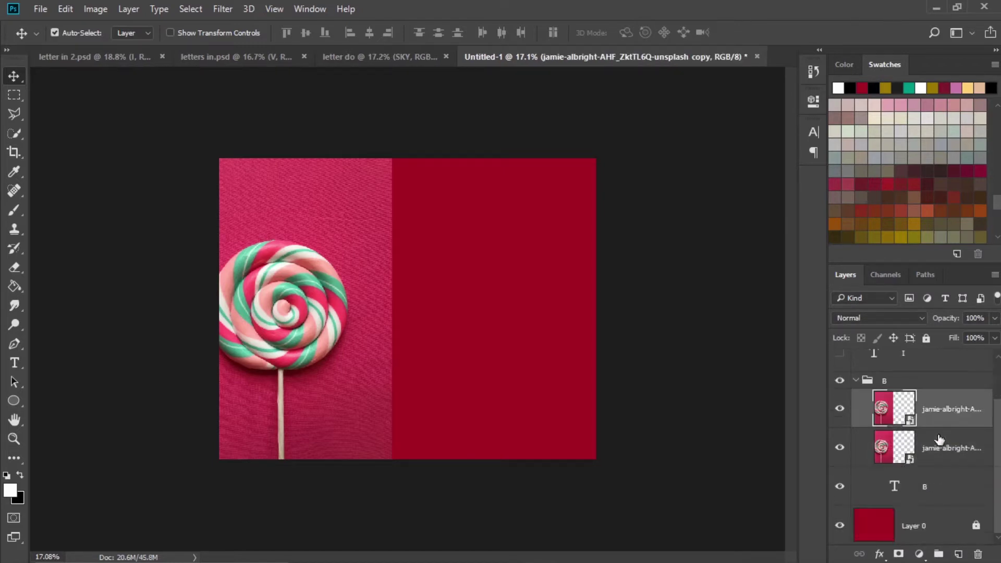
Hide the upper lollipop copy and clip the lower lollipop layer to the letter B with a clipping mask.
left_click(892, 444)
left_click(838, 410)
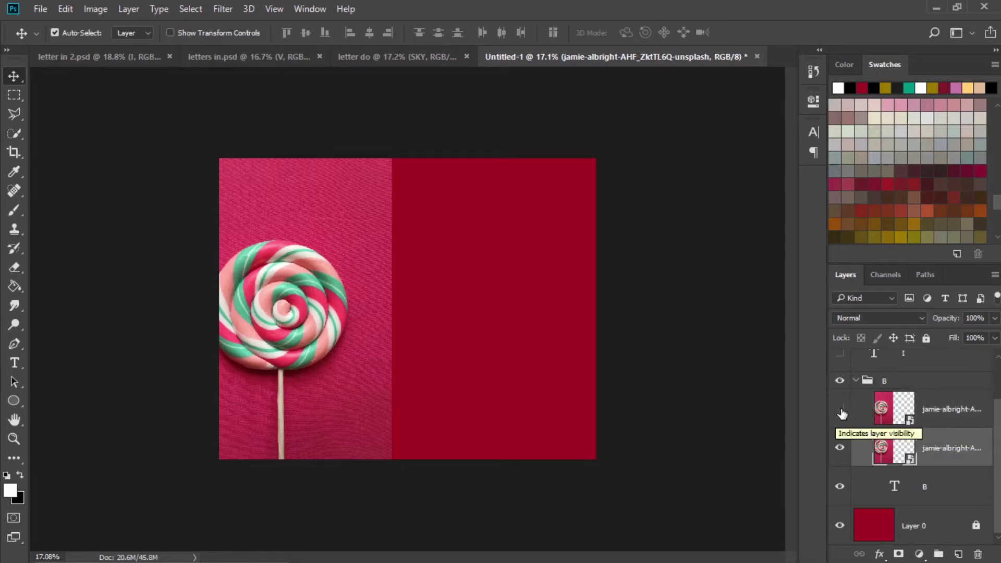
right_click(975, 450)
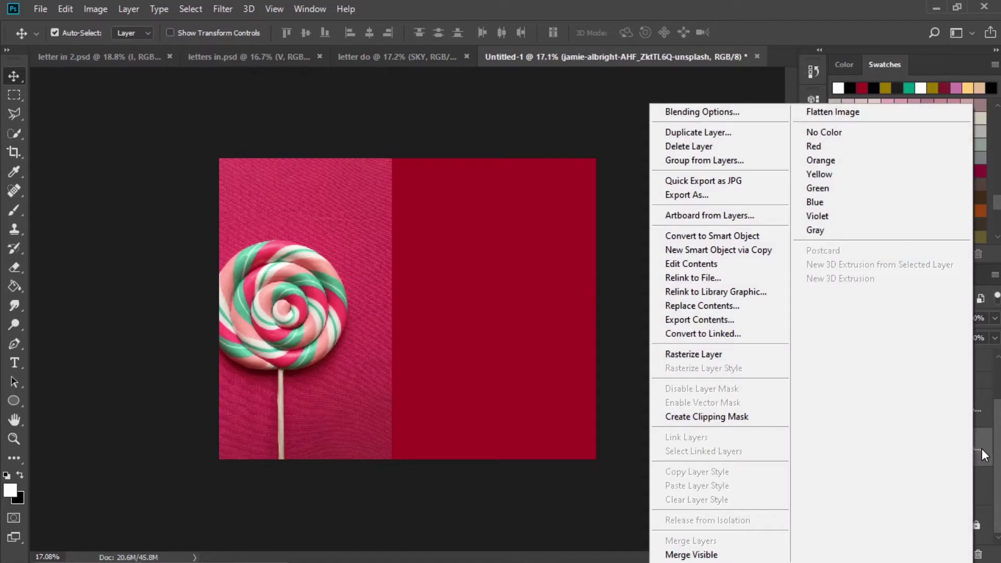
left_click(767, 423)
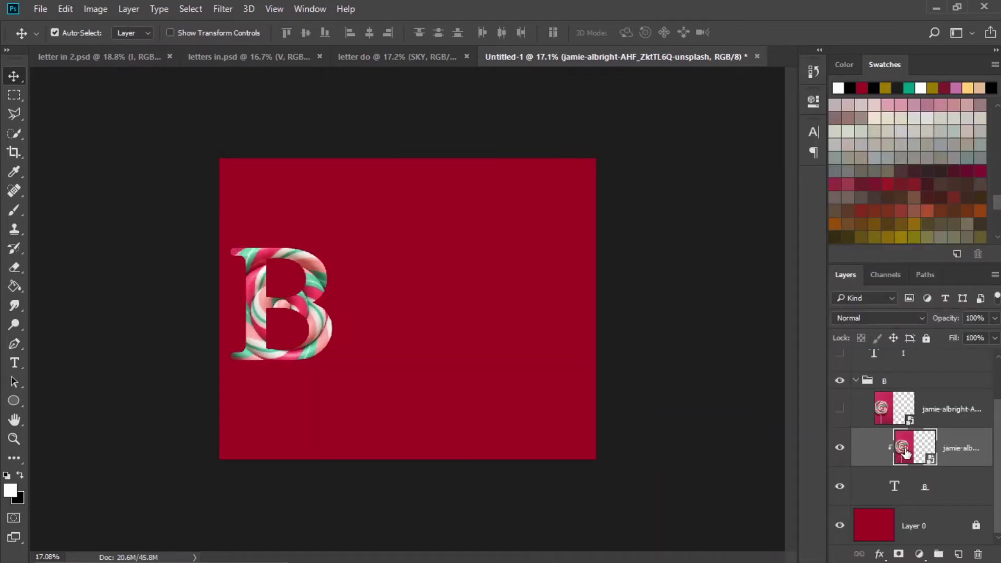
Compare the clipped letter B with the full lollipop by briefly showing the hidden upper copy.
left_click(916, 486)
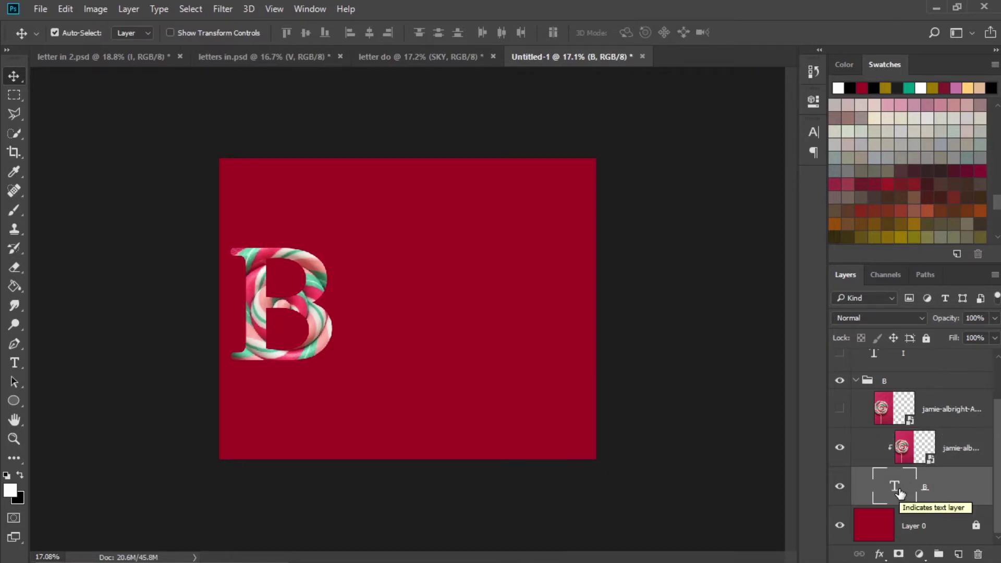
left_click(838, 407)
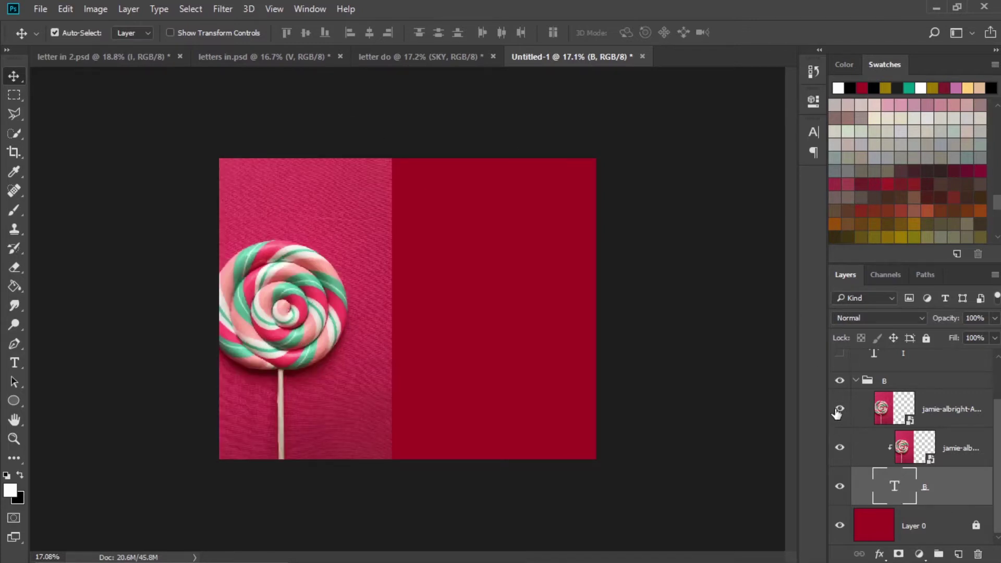
left_click(838, 410)
left_click(904, 449)
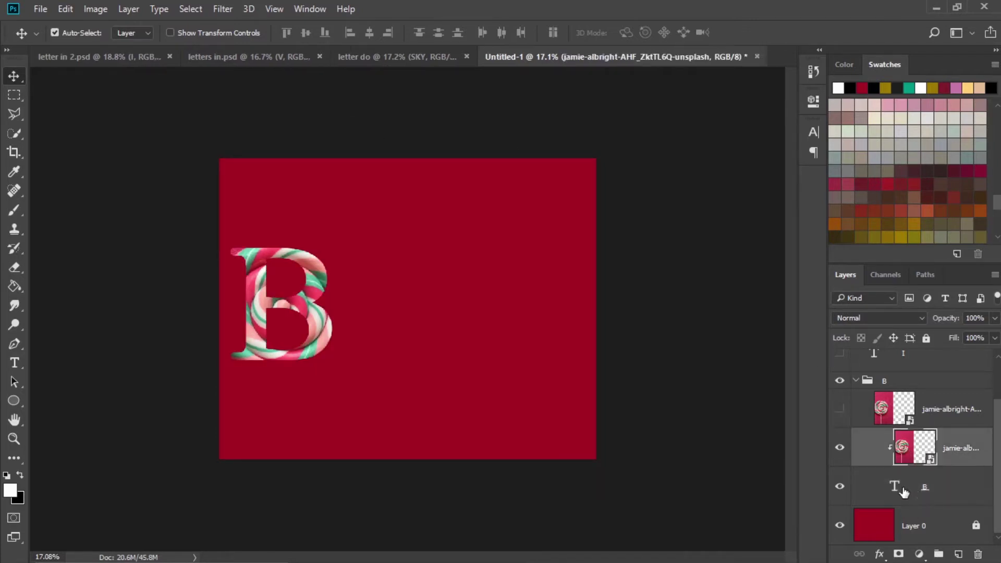
Show the upper lollipop copy for editing and hide the clipped lollipop and B text layers.
key("w")
key("d")
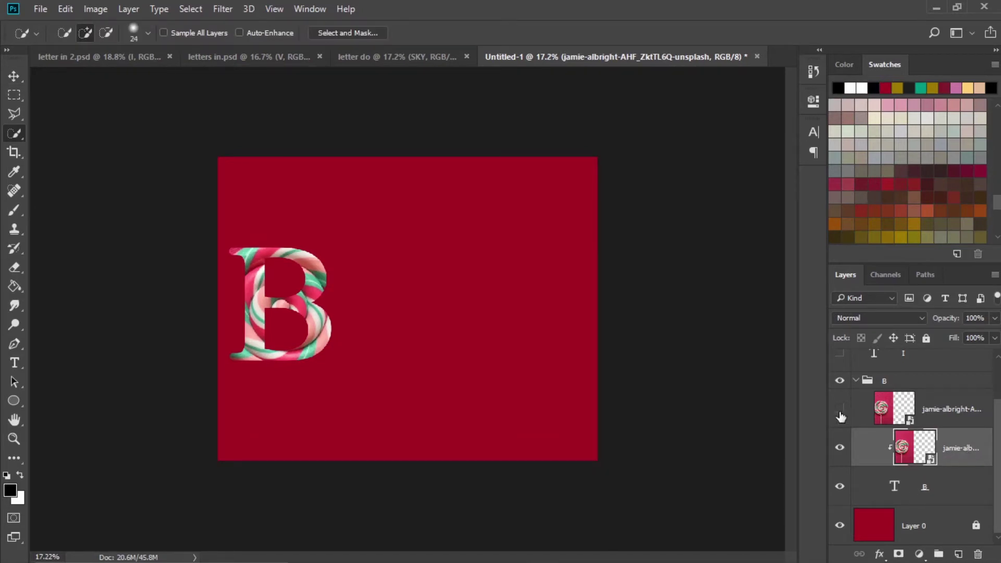
left_click(886, 406)
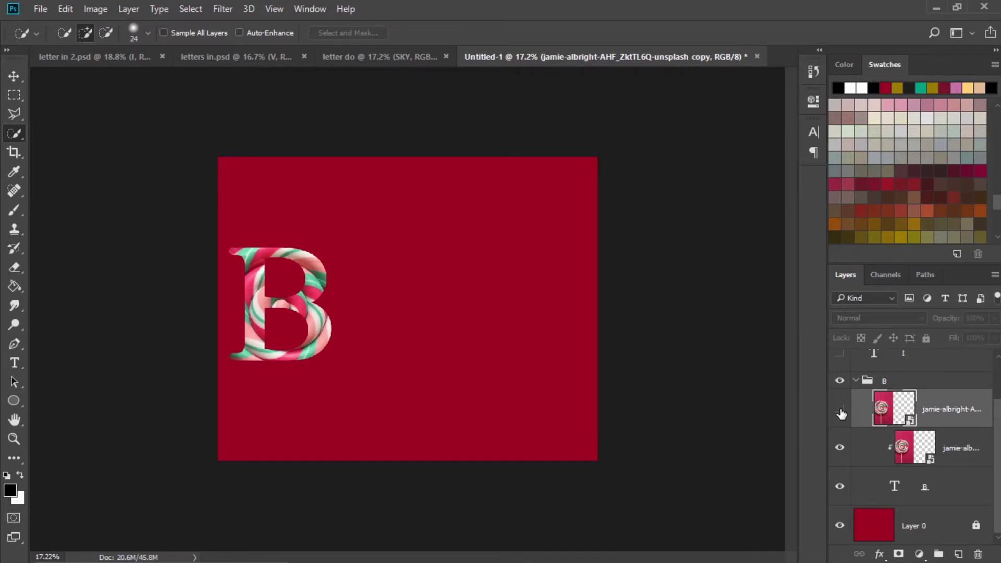
left_click(840, 410)
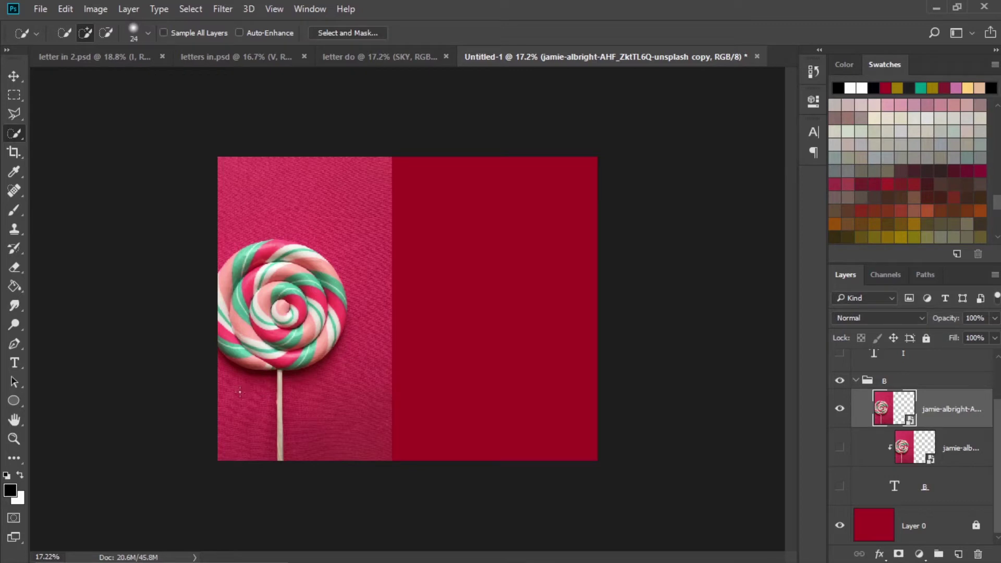
Select the lollipop head and its stick on the upper copy using the Quick Selection tool with a 175 px brush.
right_click(13, 136)
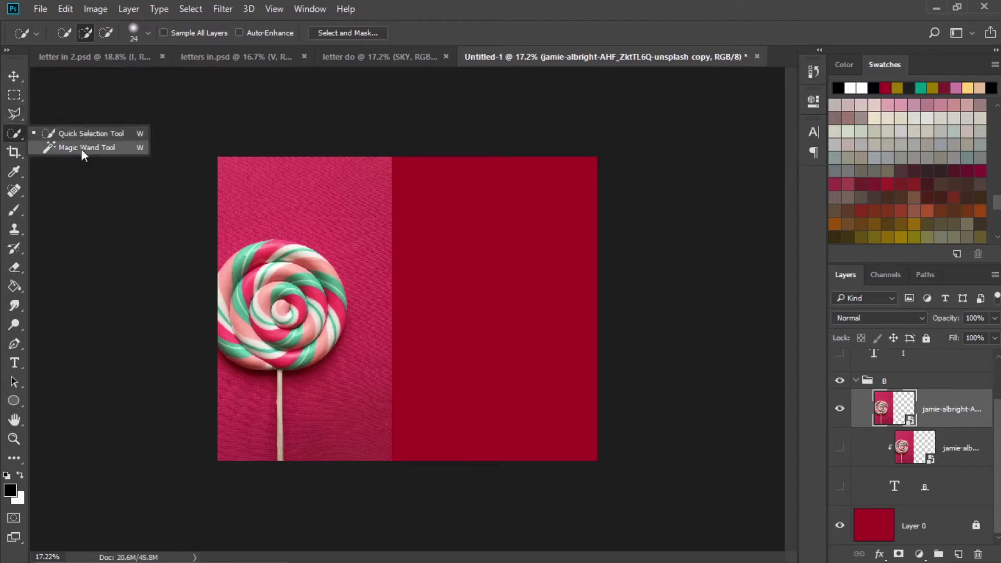
left_click(104, 135)
left_click_drag(260, 287, 276, 290)
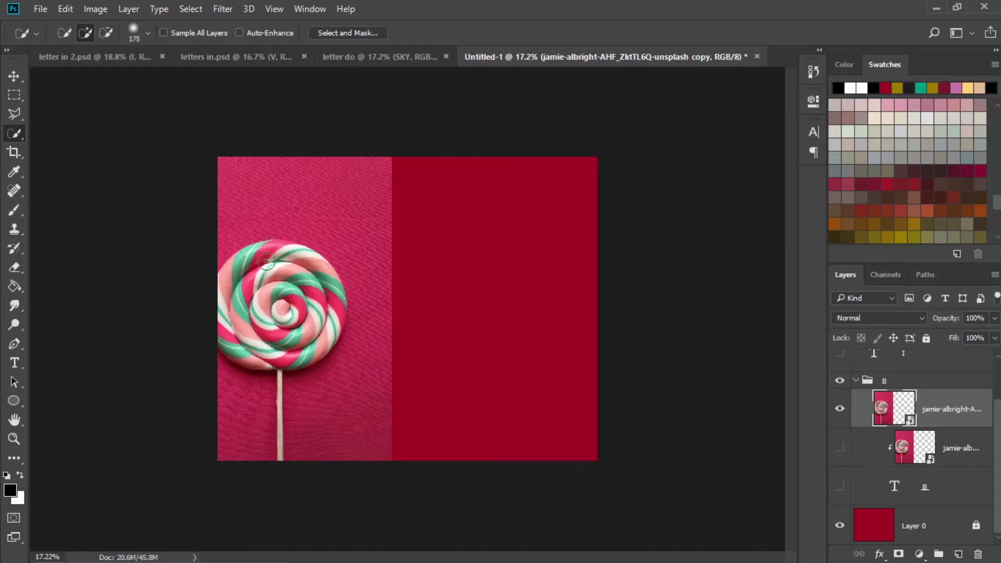
mouse_move(267, 252)
left_mouse_down()
mouse_move(282, 308)
mouse_move(313, 333)
mouse_move(333, 303)
mouse_move(312, 354)
mouse_move(263, 339)
mouse_move(255, 308)
mouse_move(270, 232)
mouse_move(272, 500)
left_mouse_up()
scroll(282, 435, "up", 5)
left_click(270, 232)
key("v")
scroll(326, 292, "down", 4)
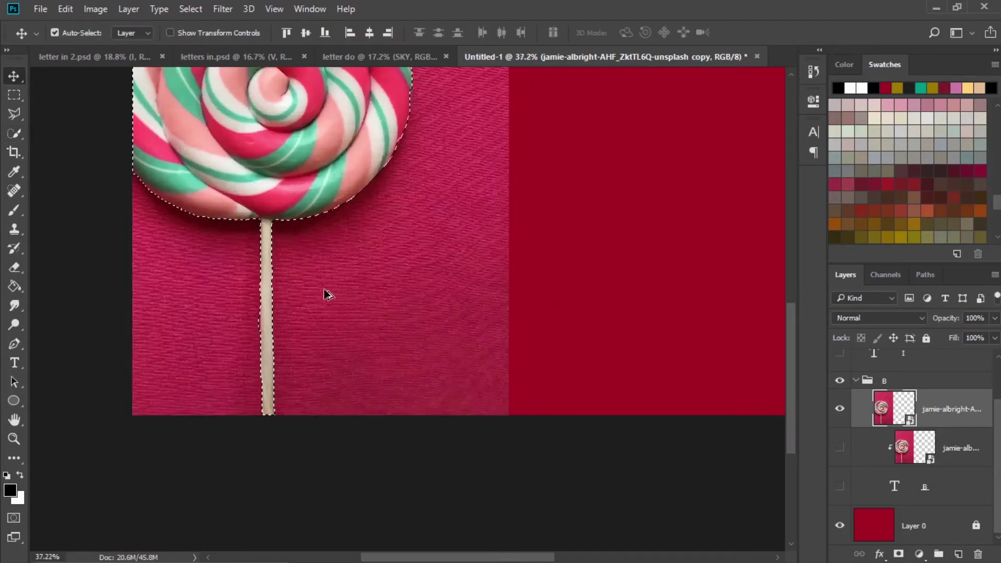
Invert the lollipop selection and try to delete the pink background from the upper copy.
right_click(867, 411)
left_click(968, 420)
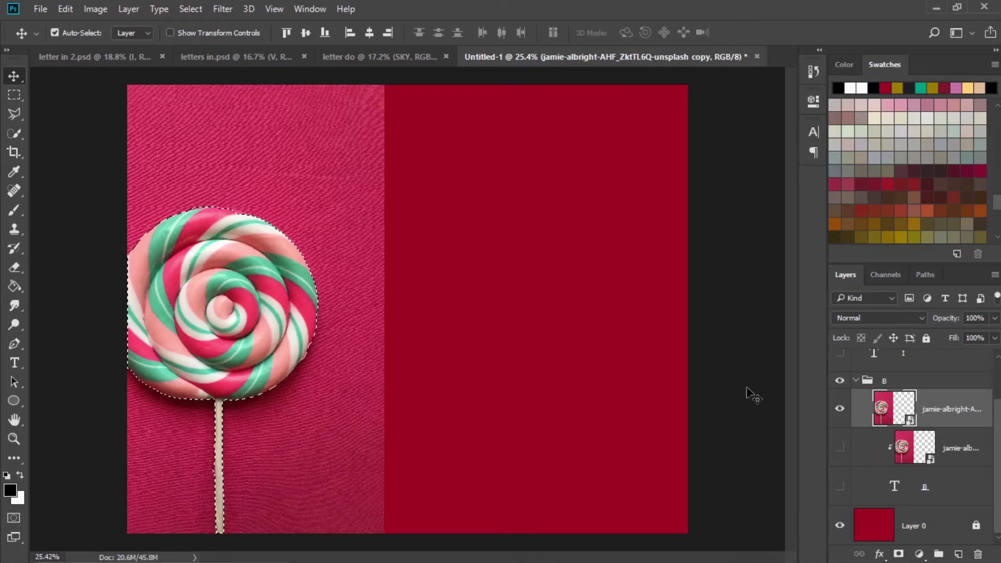
key("ctrl+shift+i")
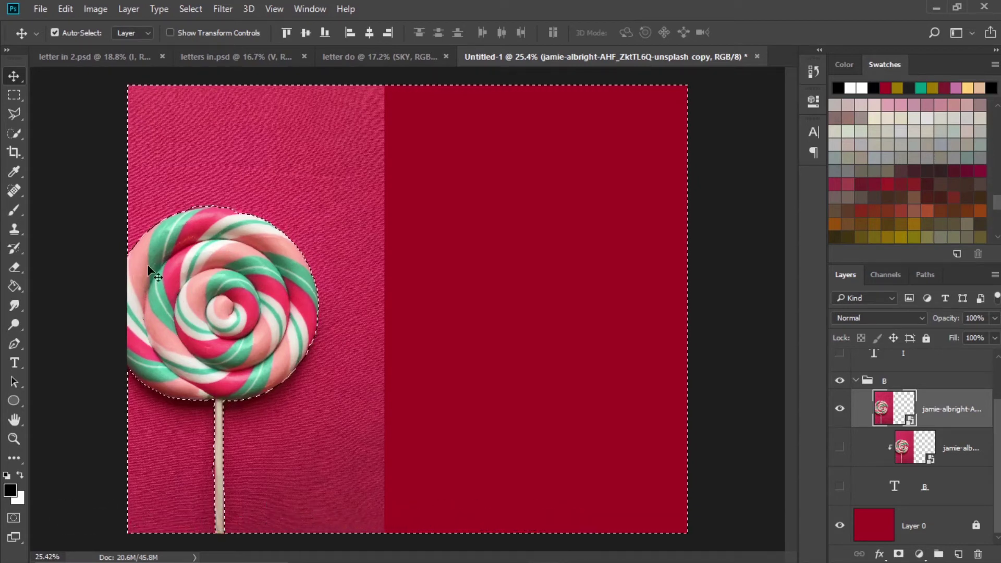
key("Delete")
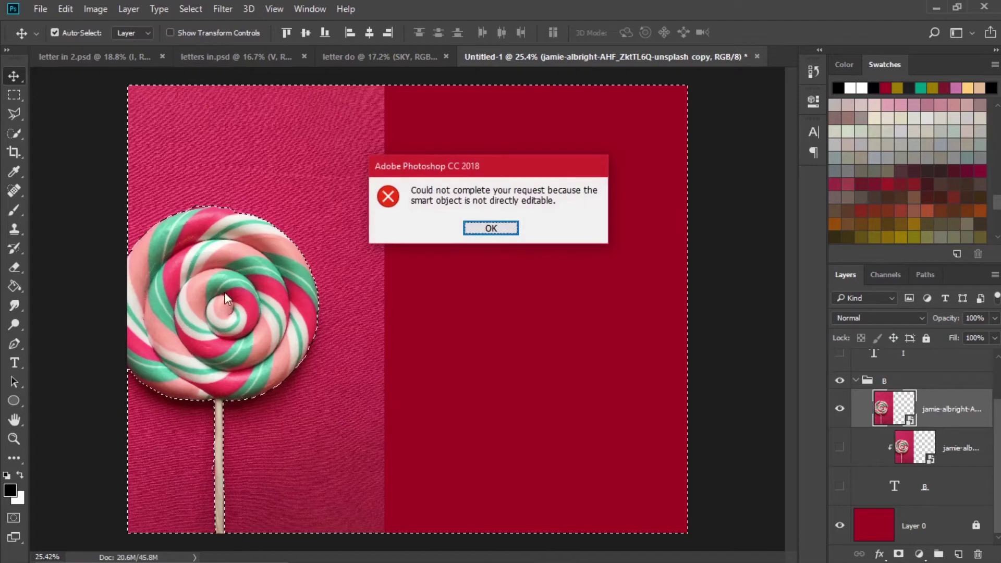
left_click(491, 229)
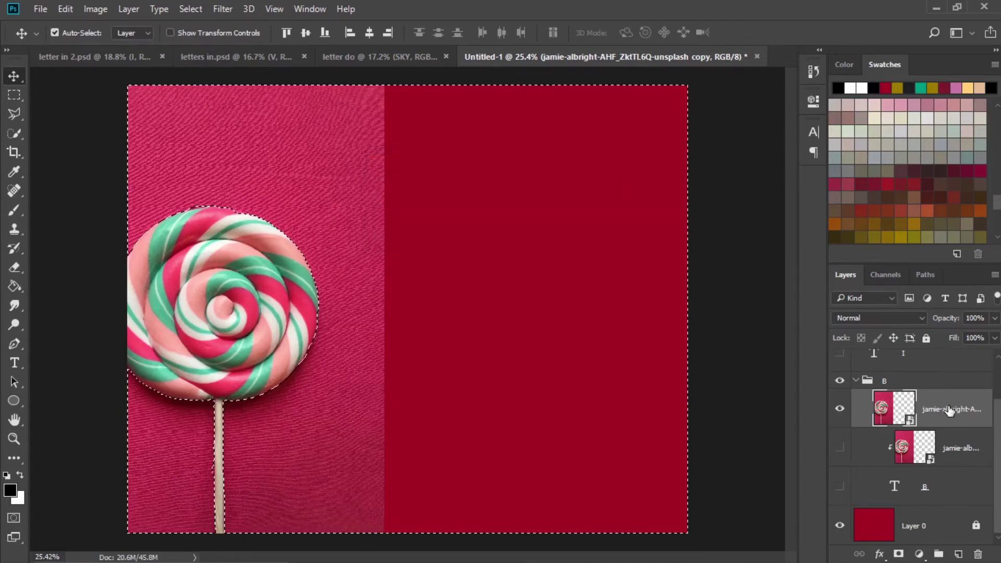
Rasterize the upper lollipop copy, delete the selected pink background and deselect.
right_click(954, 408)
left_click(697, 364)
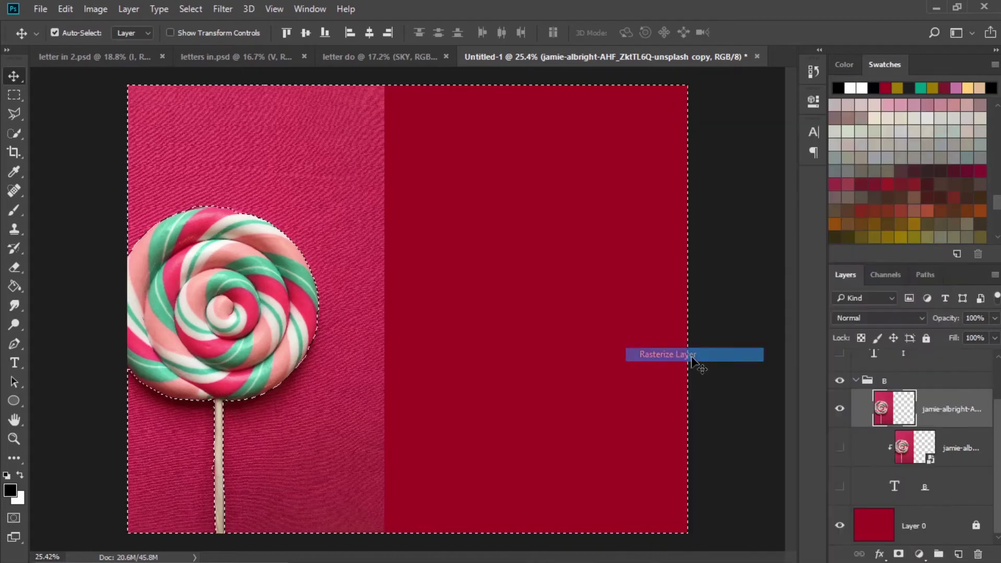
key("Delete")
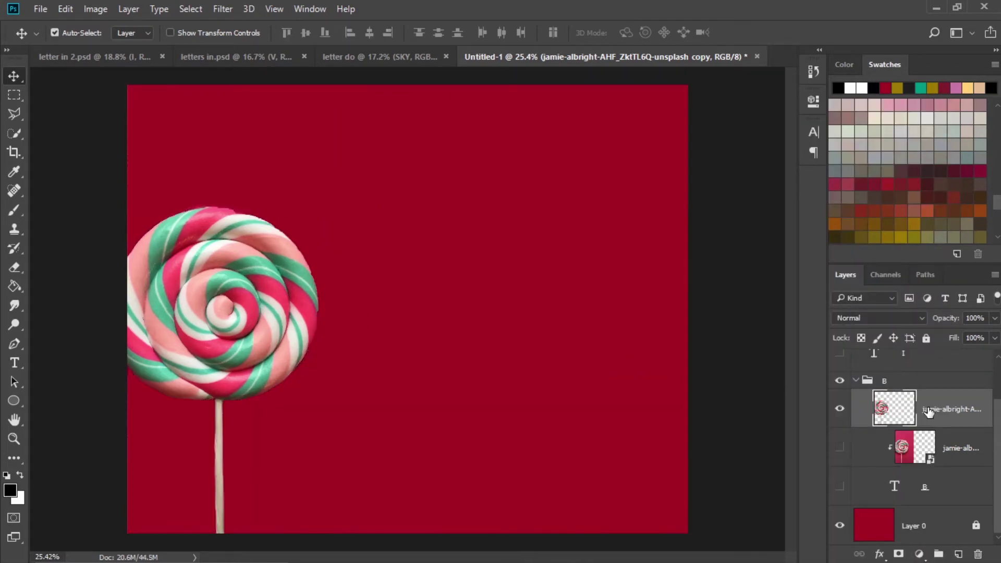
key("ctrl+d")
key("ctrl+minus")
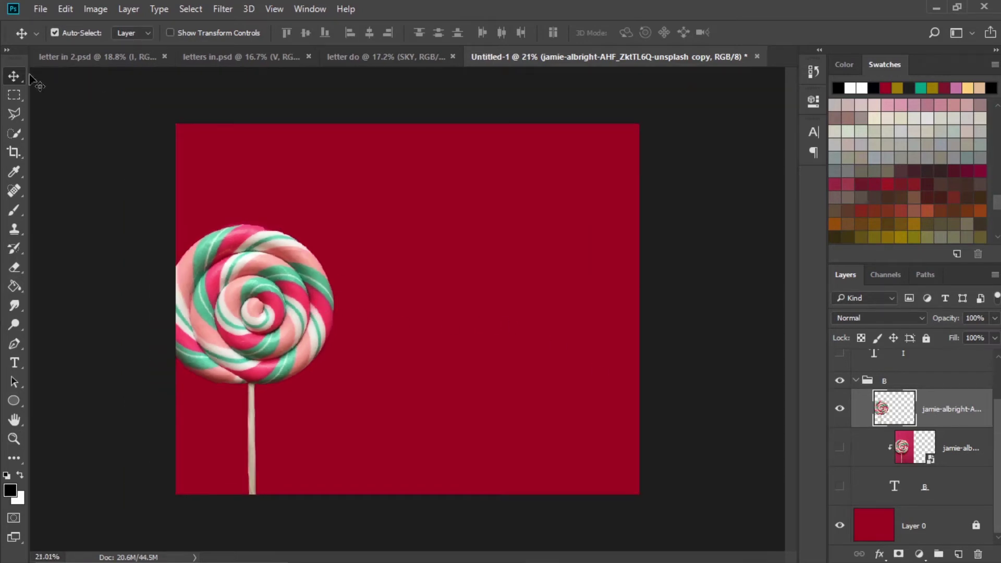
Add a black layer mask to the cut-out lollipop layer and show the B text and clipped lollipop layers again.
left_click(840, 449)
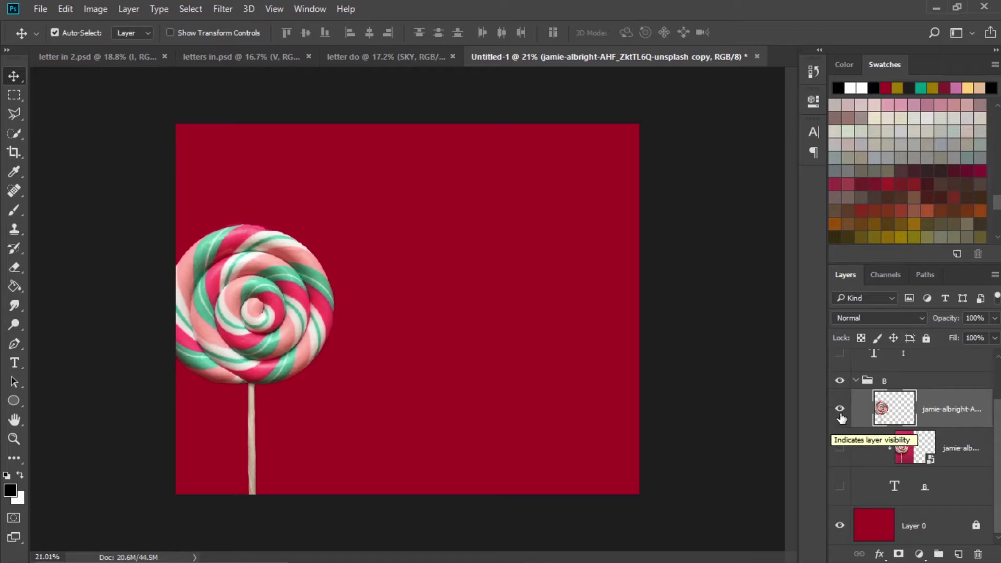
double_click(840, 409)
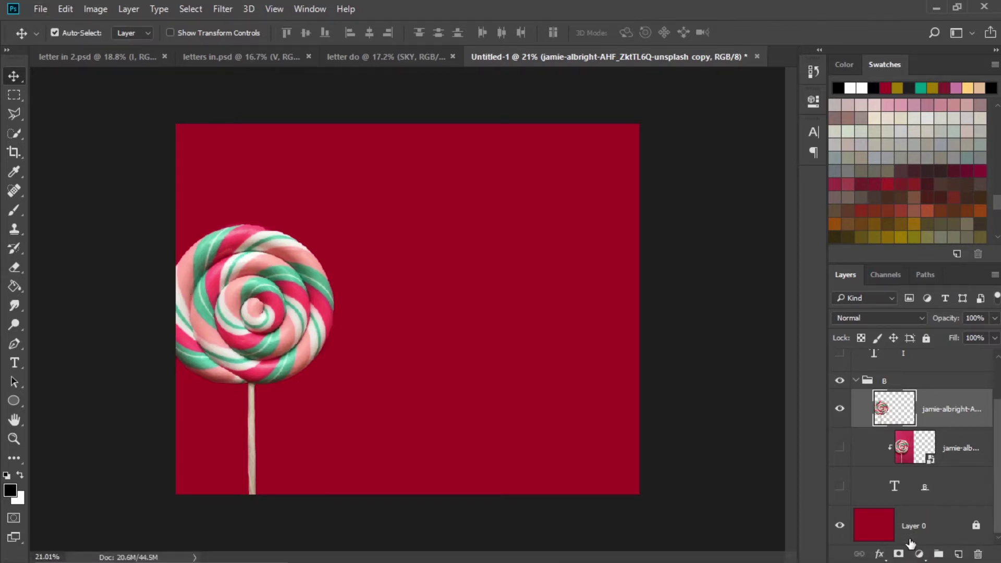
left_click(899, 555, "alt")
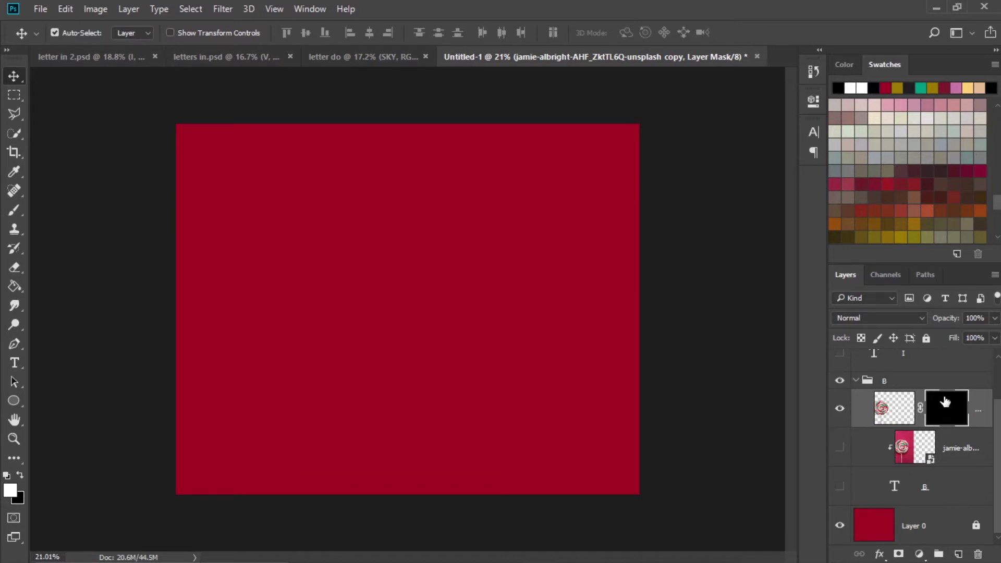
left_click(839, 487)
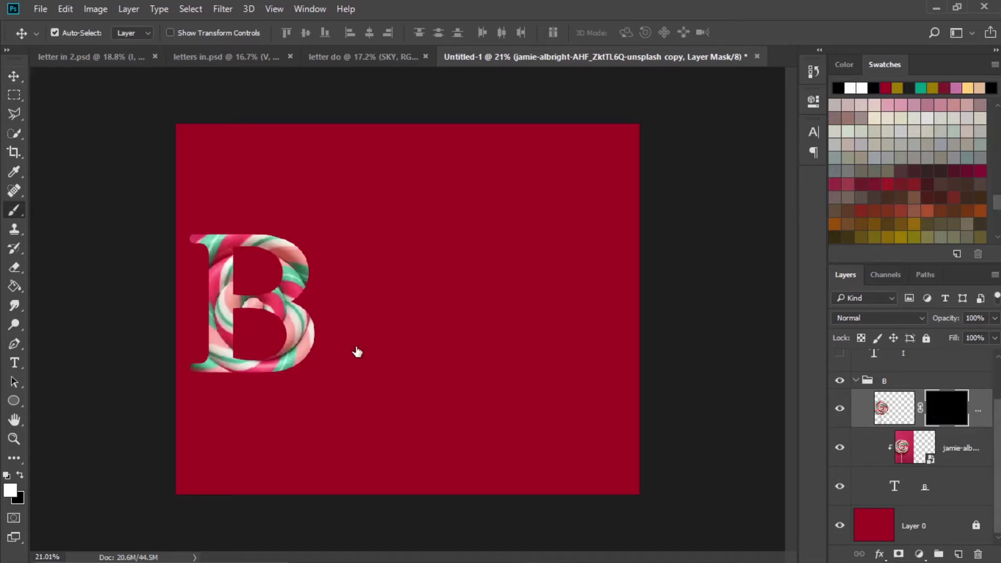
Paint white on the cut-out lollipop's mask with a 260 px brush at 68% flow to reveal the stick below the B.
key("b")
left_click_drag(283, 345, 302, 352)
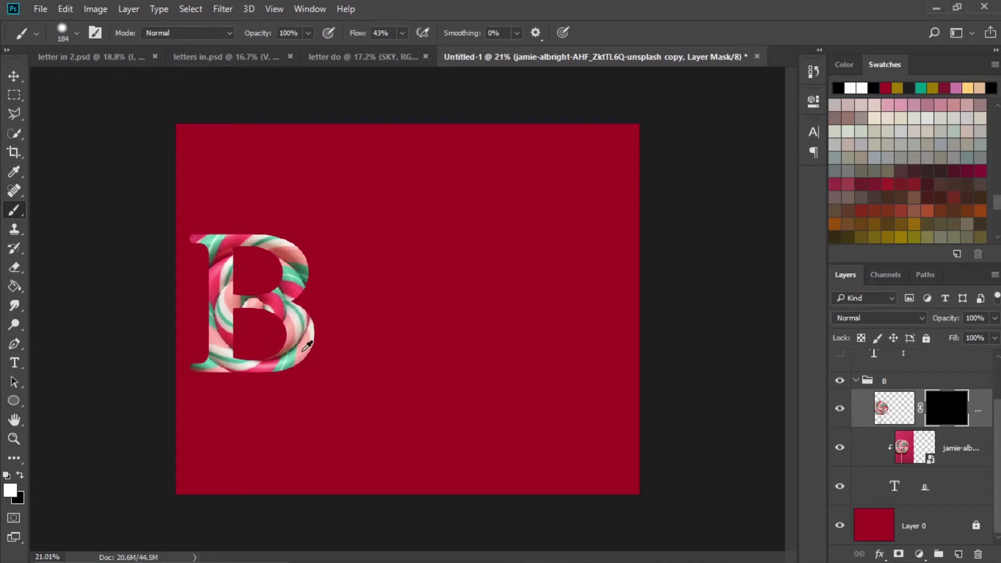
left_click(402, 32)
left_click_drag(399, 50, 418, 46)
left_click(397, 88)
left_click_drag(287, 385, 306, 395)
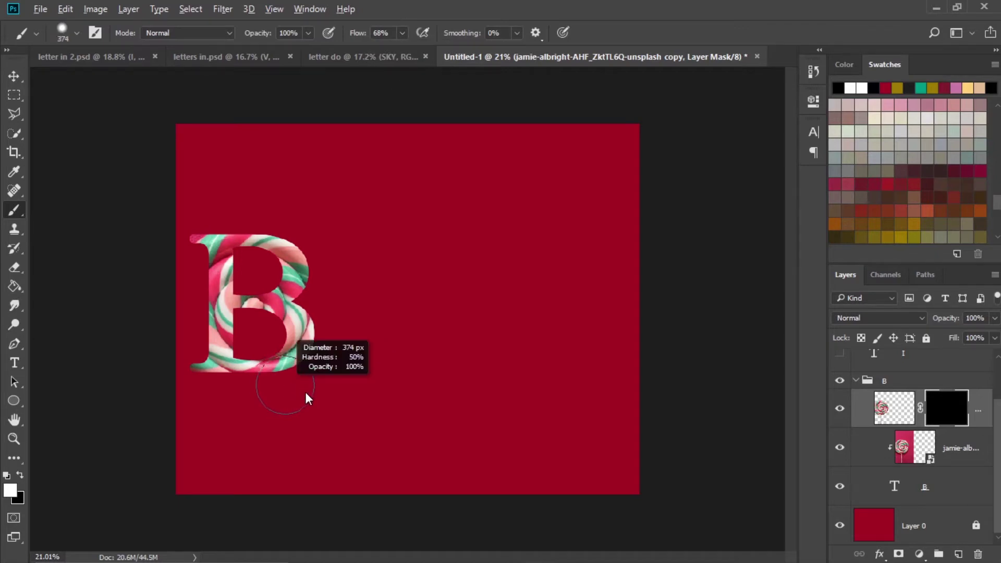
left_click_drag(295, 448, 292, 447)
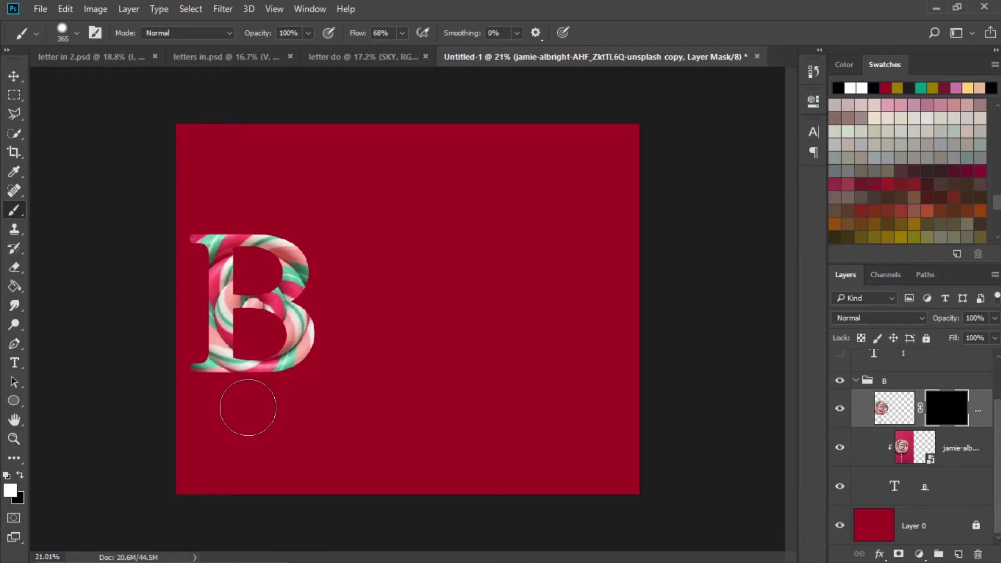
right_click(247, 397, "alt")
left_click_drag(252, 385, 256, 490)
left_click_drag(246, 420, 252, 548)
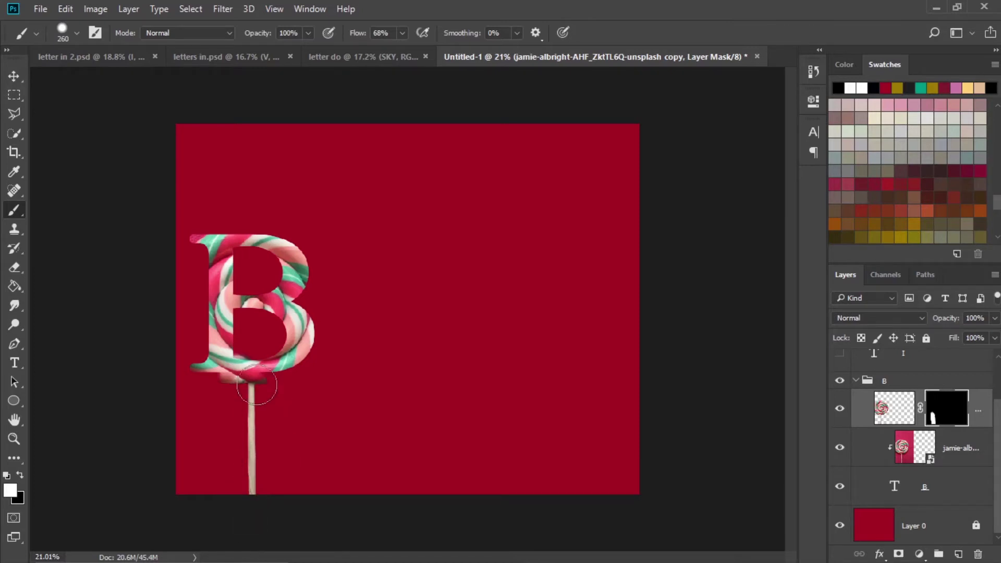
Paint light grey on the lollipop mask to reveal the candy's lower edge above the stick and its side beyond the B's stem.
left_click(223, 380, "alt")
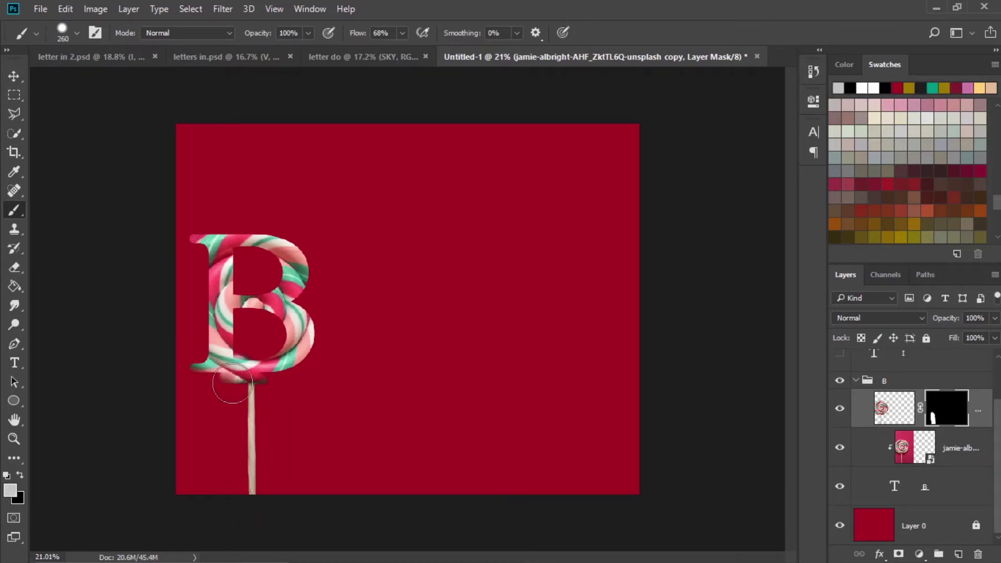
key("x")
left_click_drag(263, 319, 251, 348)
key("x")
mouse_move(268, 385)
left_mouse_down()
mouse_move(234, 402)
mouse_move(277, 380)
mouse_move(270, 362)
mouse_move(302, 378)
left_mouse_up()
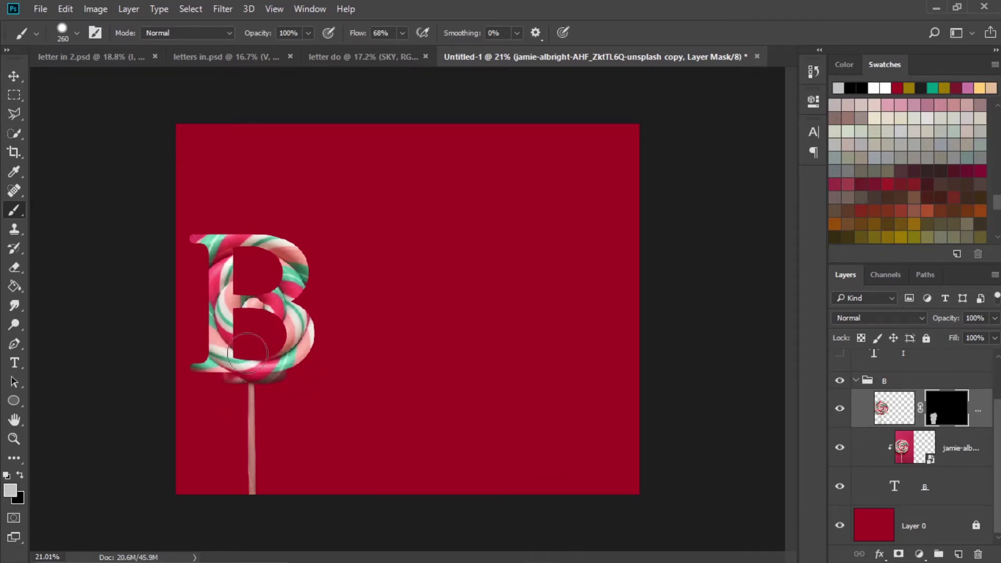
mouse_move(211, 245)
left_mouse_down()
mouse_move(197, 269)
mouse_move(200, 243)
mouse_move(175, 301)
mouse_move(182, 345)
mouse_move(196, 363)
mouse_move(200, 330)
mouse_move(223, 384)
left_mouse_up()
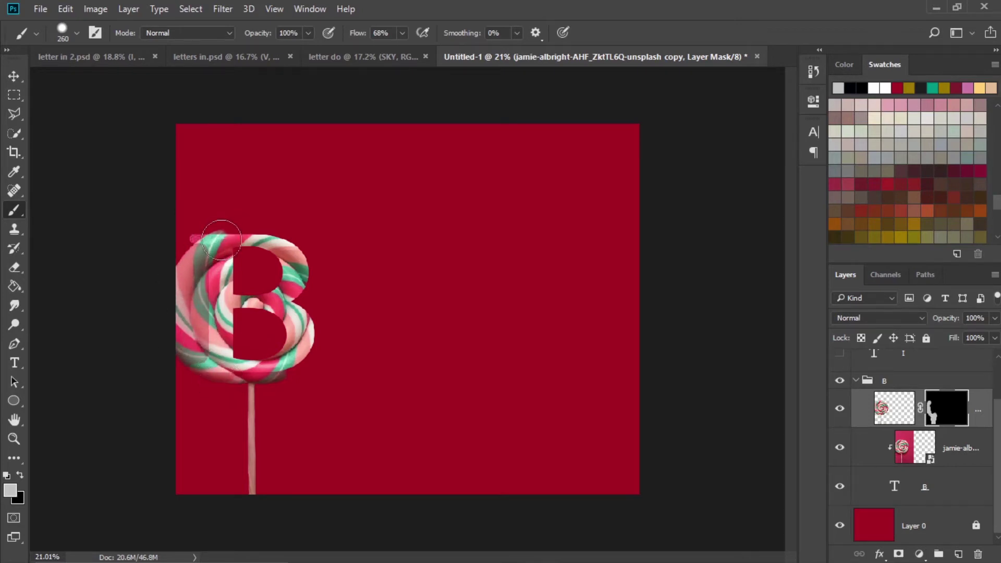
mouse_move(223, 212)
left_mouse_down()
mouse_move(233, 195)
mouse_move(239, 208)
mouse_move(313, 235)
mouse_move(266, 208)
mouse_move(177, 220)
left_mouse_up()
Touch up the mask under the B, painting black beside the stick and light grey over the candy's bottom edge.
key("x")
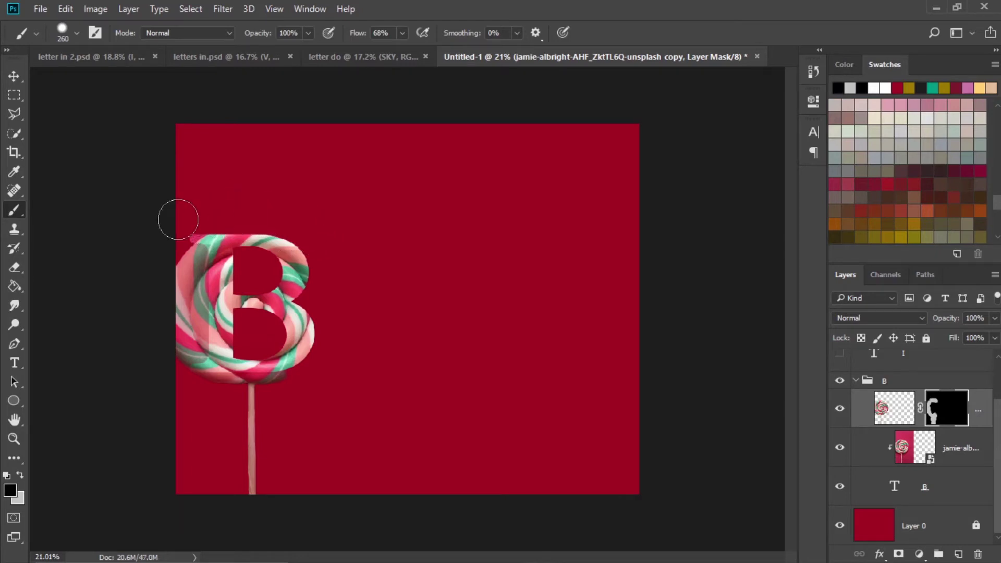
mouse_move(326, 384)
left_mouse_down()
mouse_move(299, 365)
mouse_move(284, 389)
mouse_move(273, 382)
mouse_move(280, 415)
left_mouse_up()
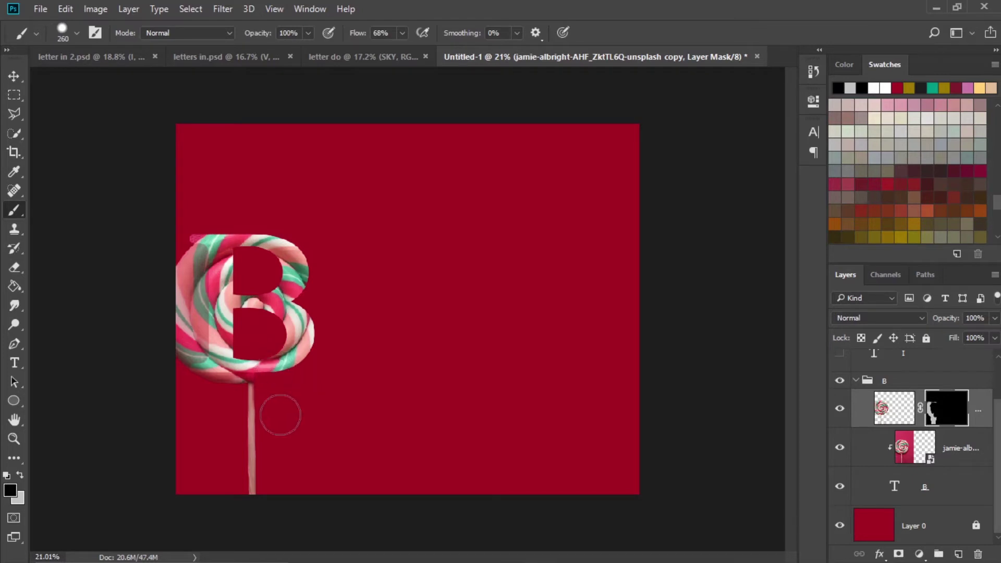
scroll(275, 385, "up", 1)
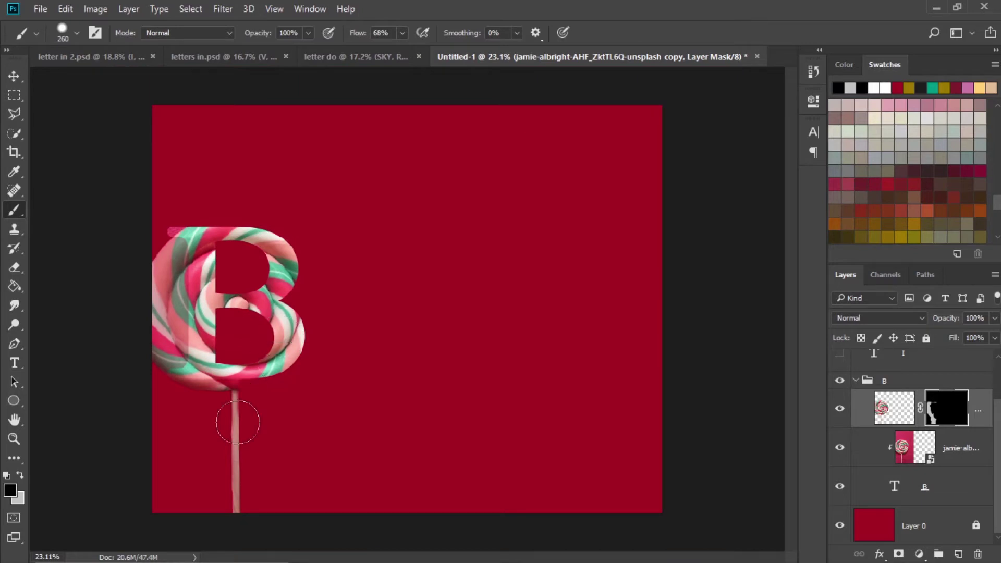
key("x")
left_click_drag(263, 396, 261, 388)
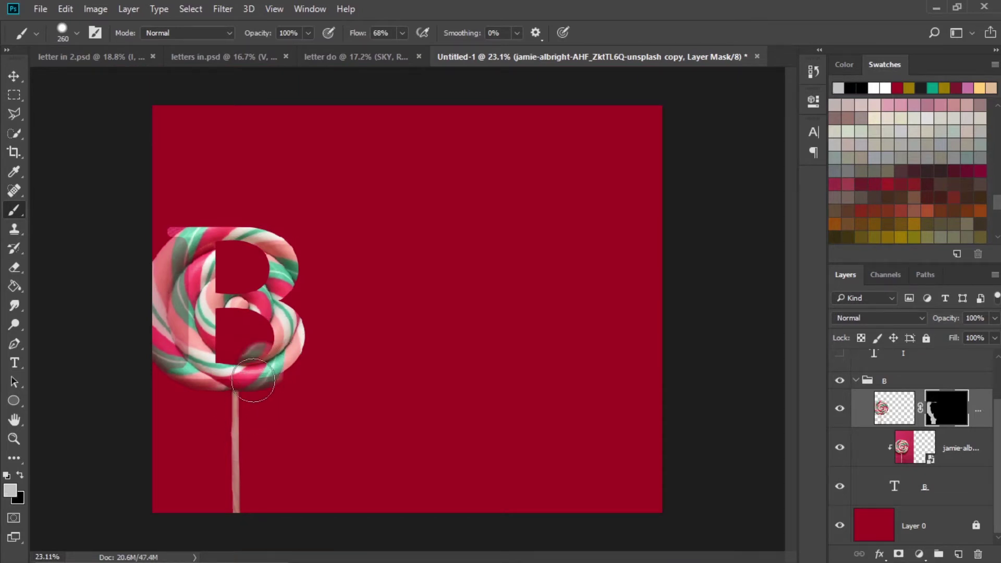
key("x")
Review the B group by hiding both lollipop layers and showing the clipped photo and the masked cut-out one at a time.
key("v")
scroll(263, 396, "down", 1)
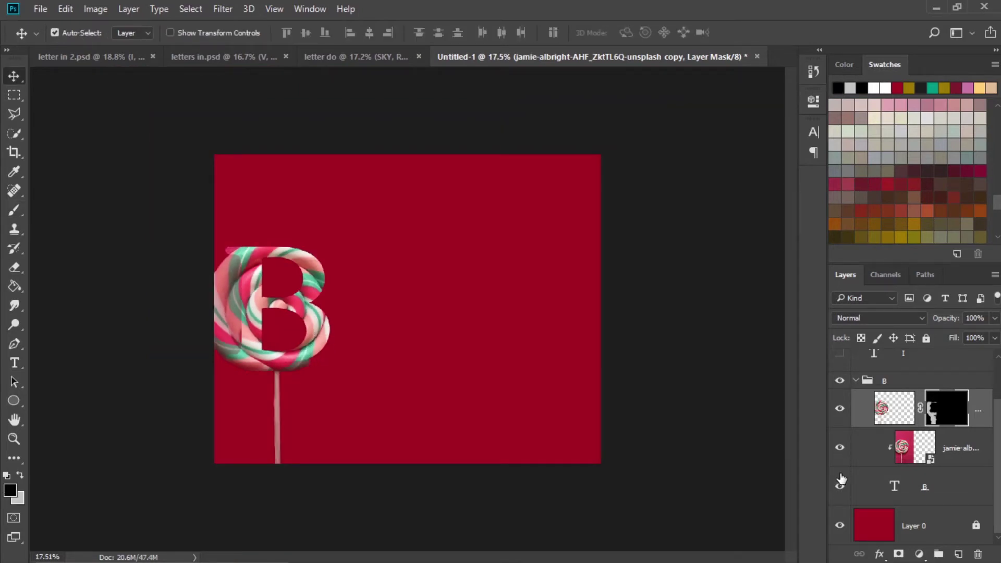
left_click_drag(839, 448, 840, 409)
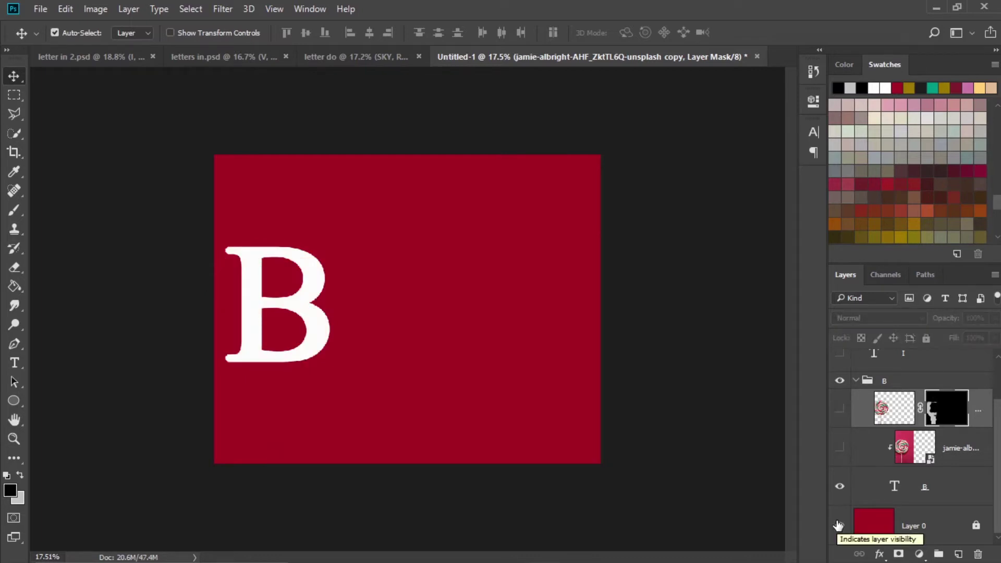
left_click(840, 525)
left_click(839, 448)
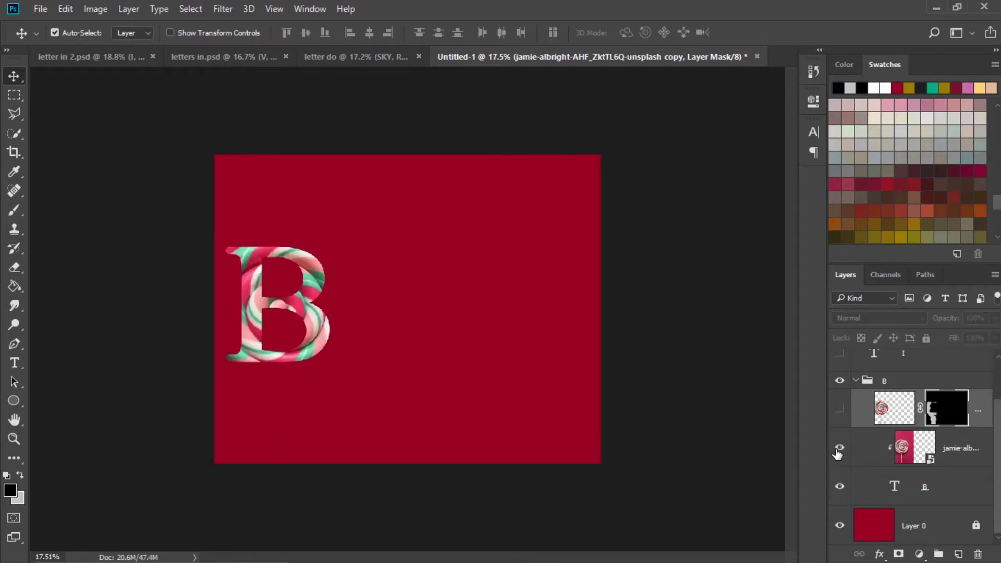
left_click(904, 445)
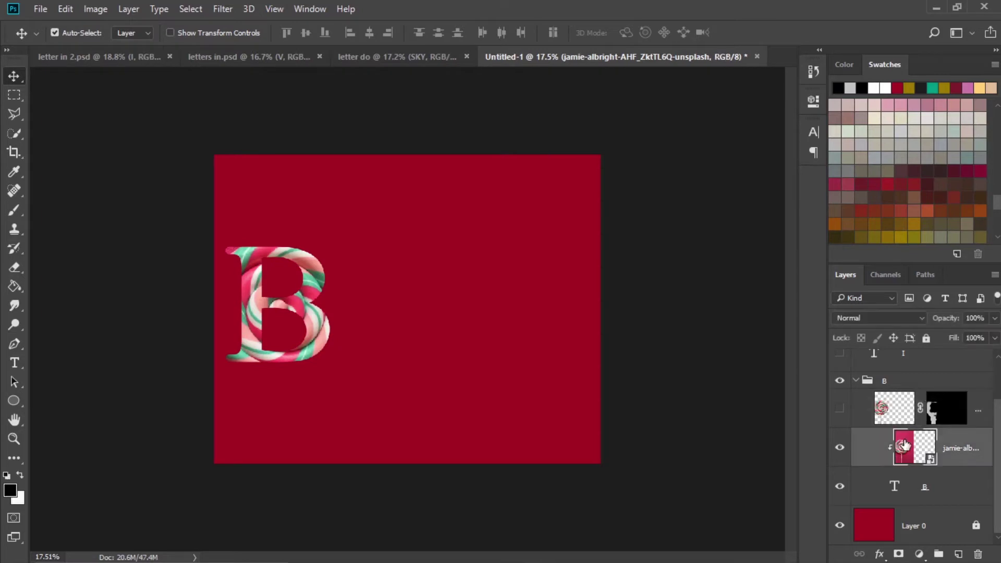
left_click(840, 411)
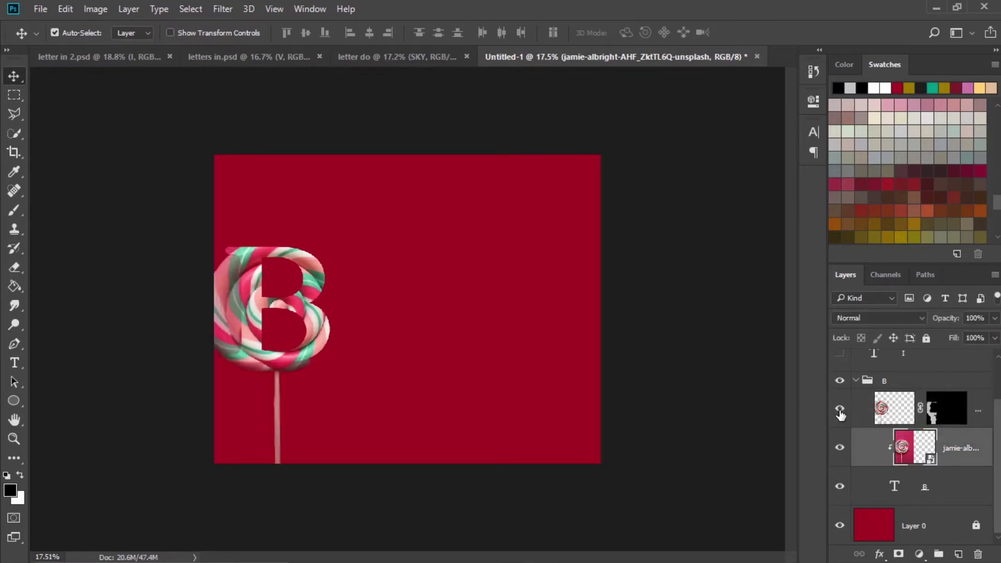
left_click(895, 412)
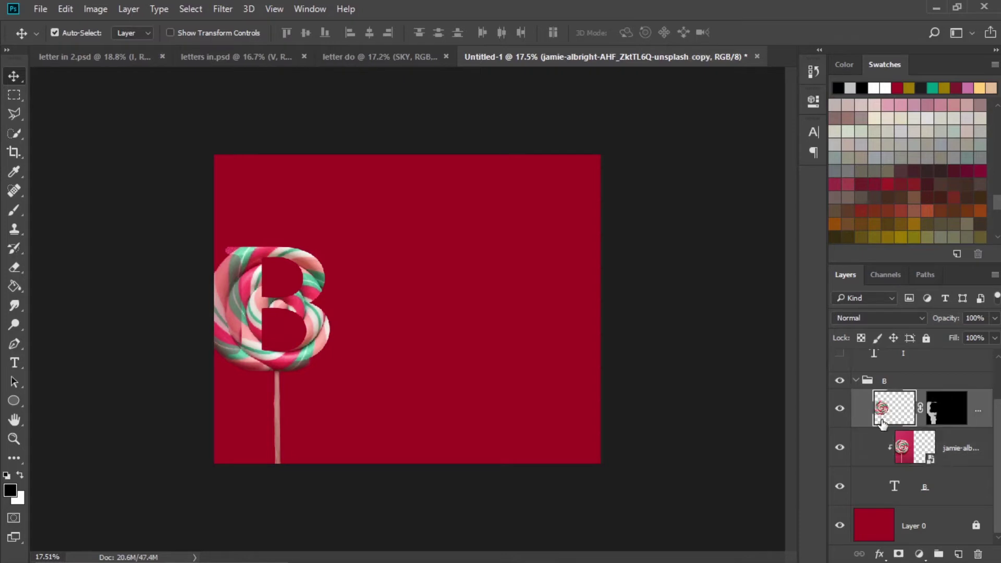
Collapse the B group, then show and select the I text layer.
left_click(861, 381)
left_click(856, 380)
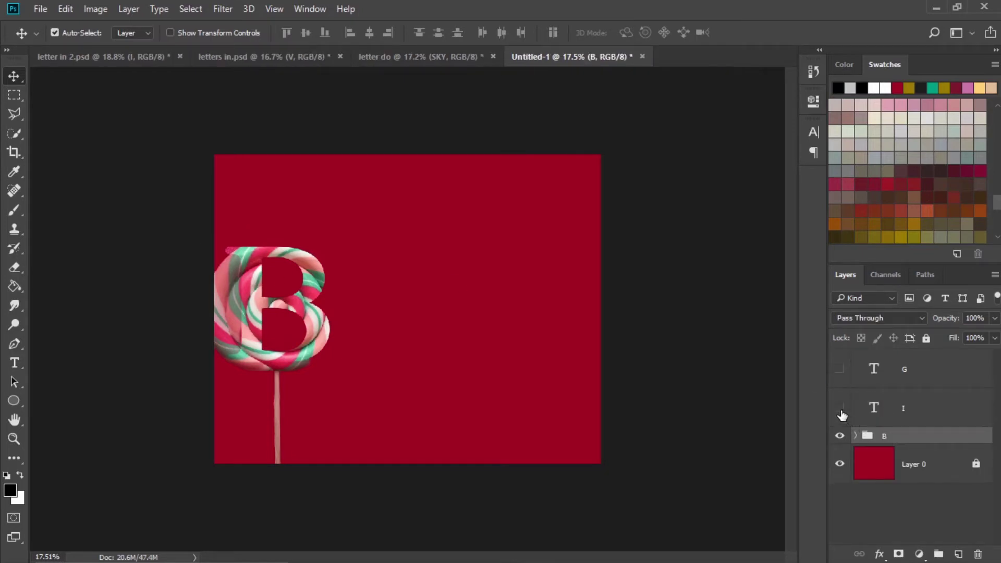
left_click(840, 409)
left_click(879, 412)
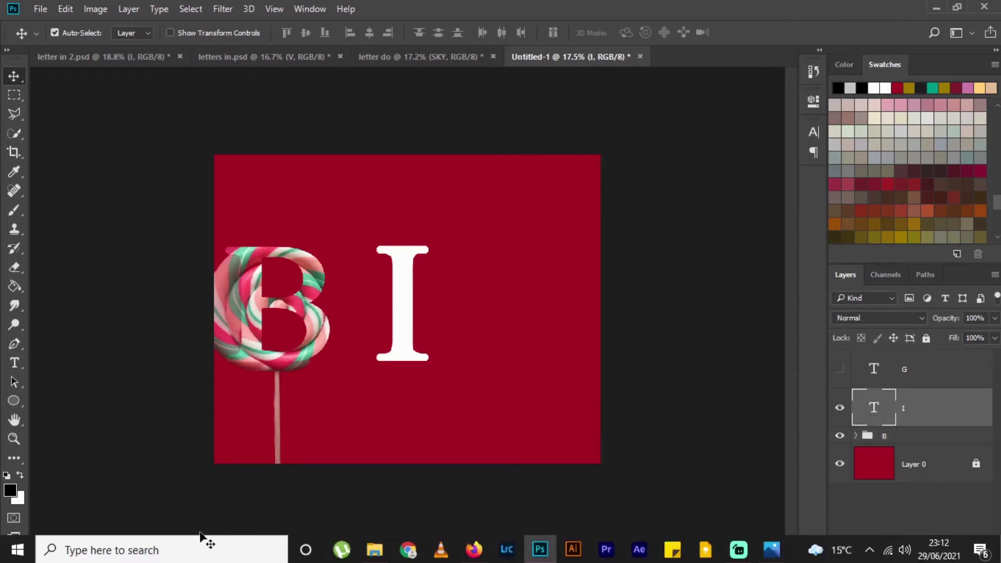
Switch to File Explorer and look through the TEXTURES folder for a photo to fill the letter I.
left_click(375, 549)
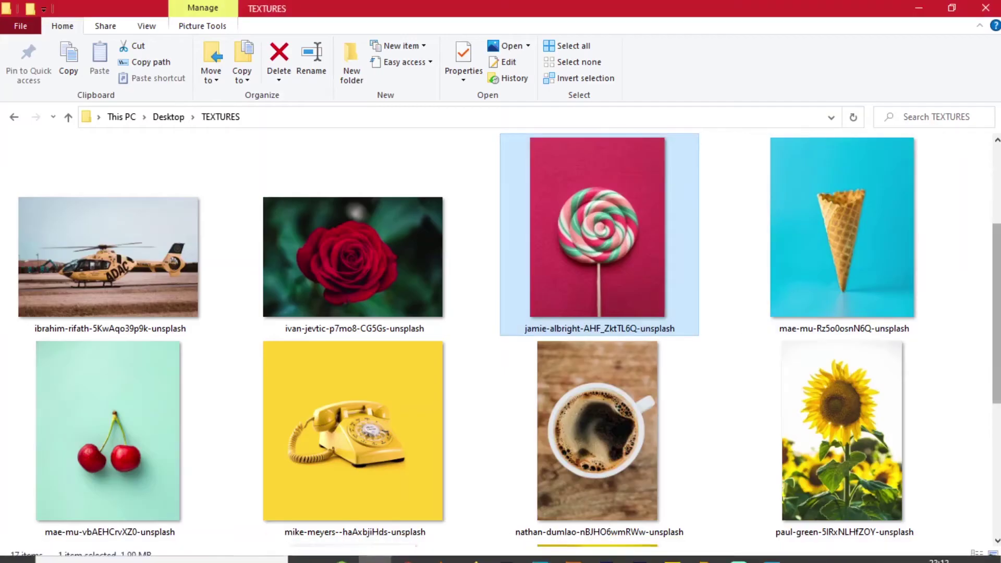
scroll(847, 274, "down", 3)
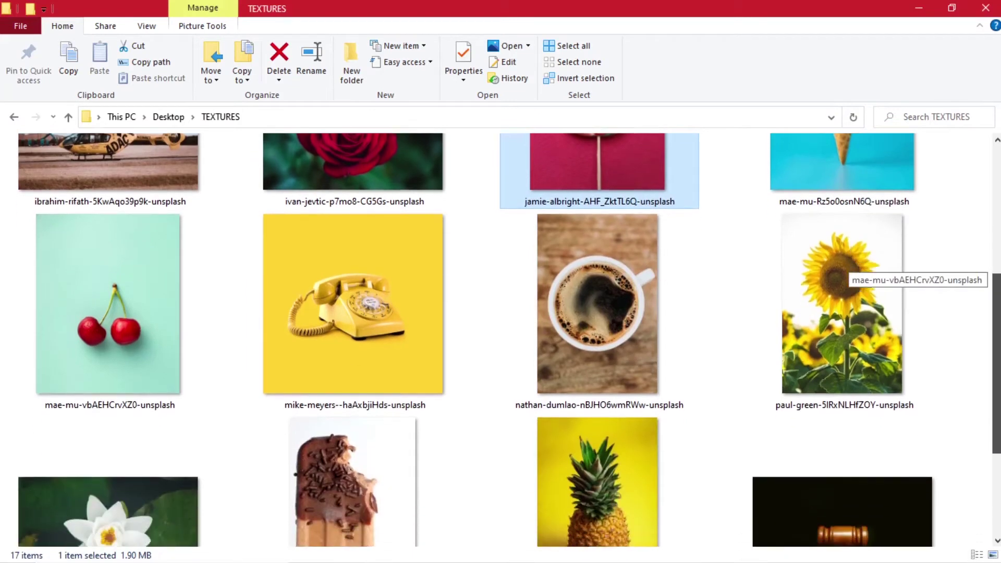
scroll(847, 274, "down", 3)
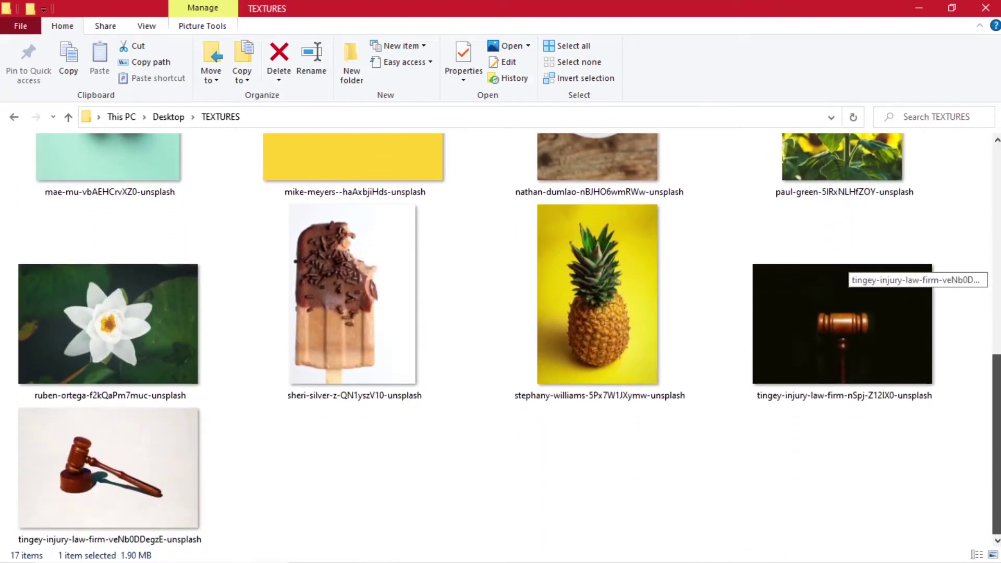
scroll(997, 419, "up", 2)
scroll(998, 419, "down", 2)
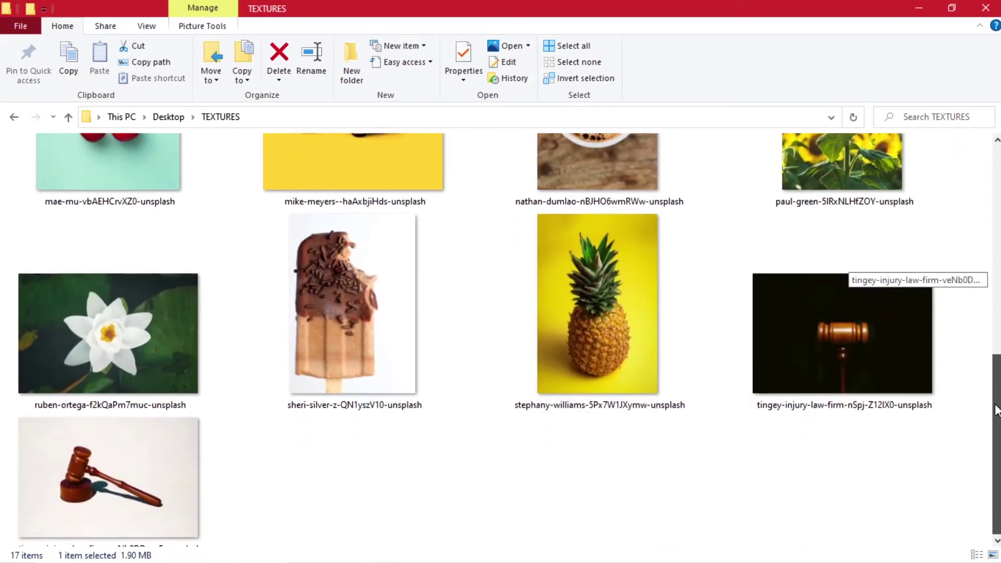
scroll(997, 419, "up", 10)
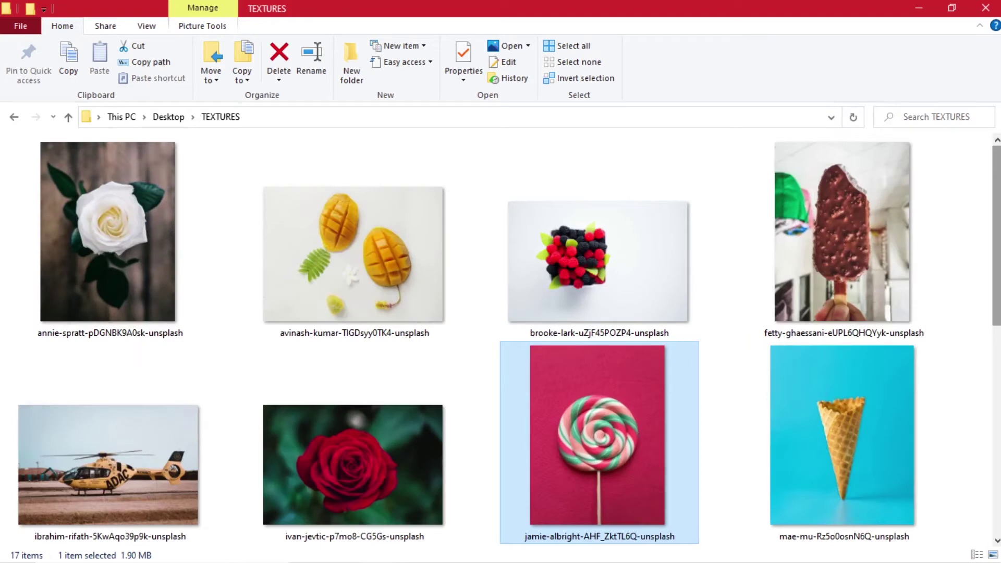
scroll(977, 422, "down", 3)
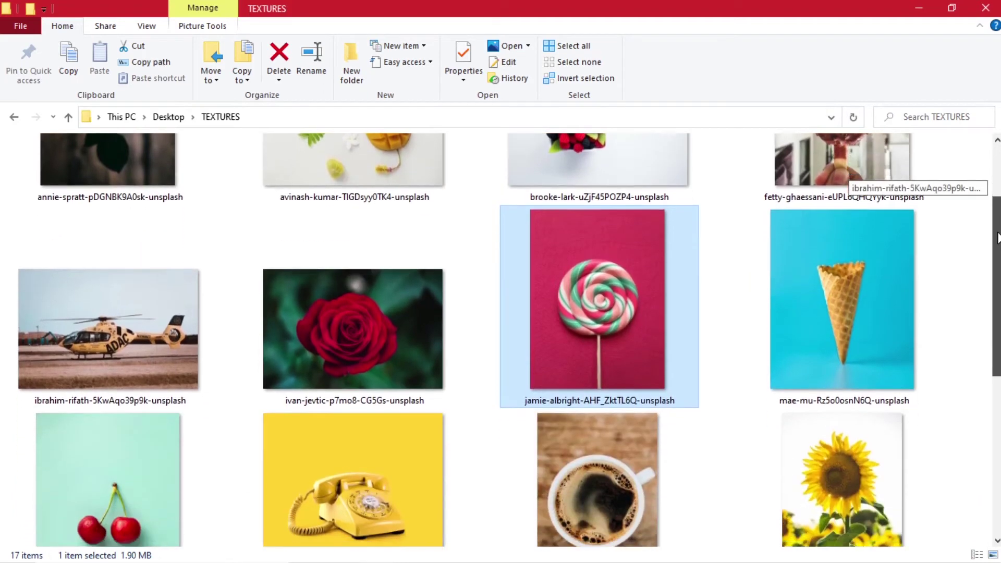
scroll(977, 423, "up", 3)
scroll(976, 422, "down", 8)
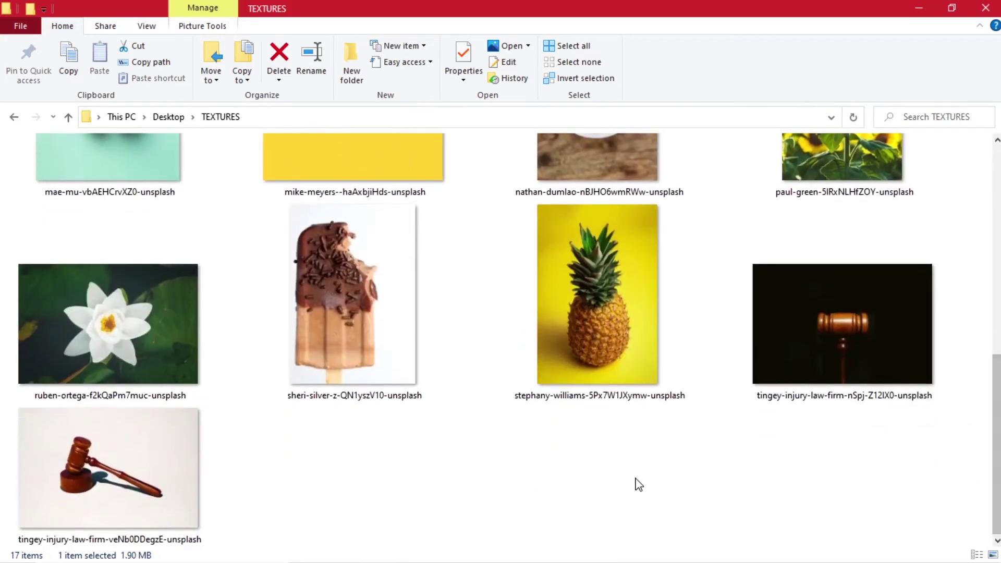
Place the pineapple photo into the Photoshop document above the I text layer and scale it to about 14.44%.
left_click(599, 463)
left_click(599, 339)
left_click_drag(600, 339, 405, 279)
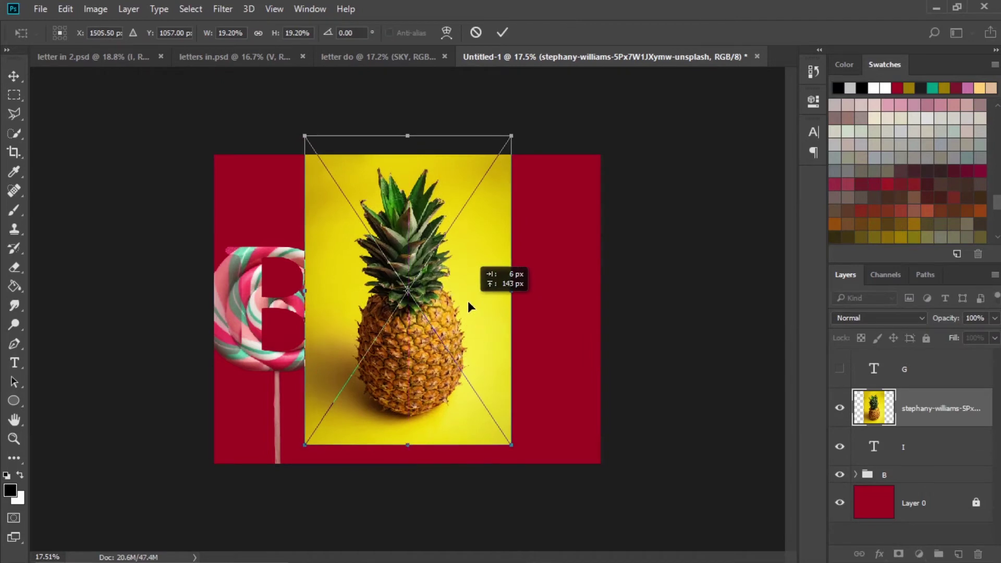
left_click_drag(509, 444, 485, 406)
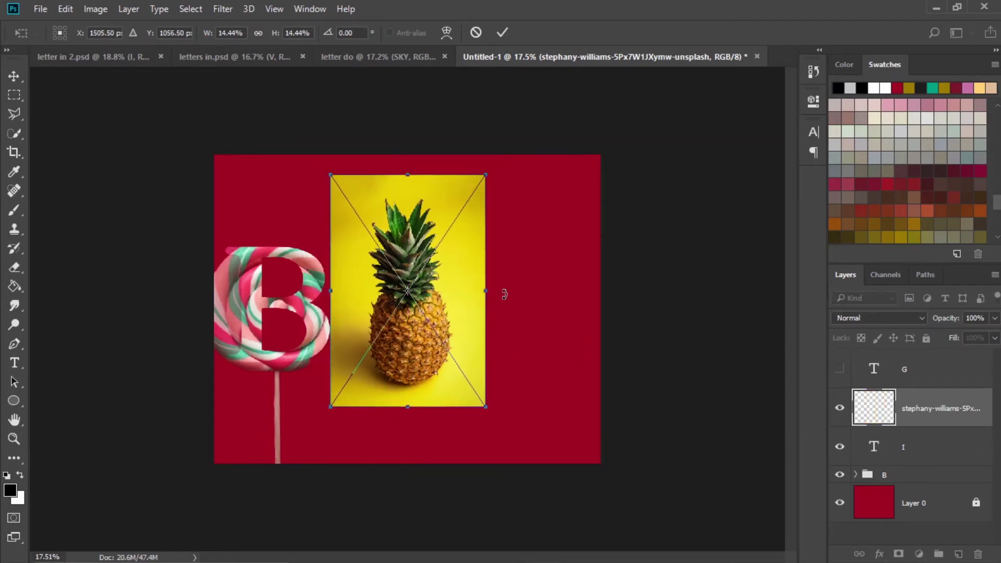
Lower the pineapple photo's opacity to 67%, fit it over the letter I at about 8.5% scale, and restore 100% opacity.
left_click(994, 318)
left_click_drag(994, 336, 969, 334)
left_click_drag(421, 304, 419, 296)
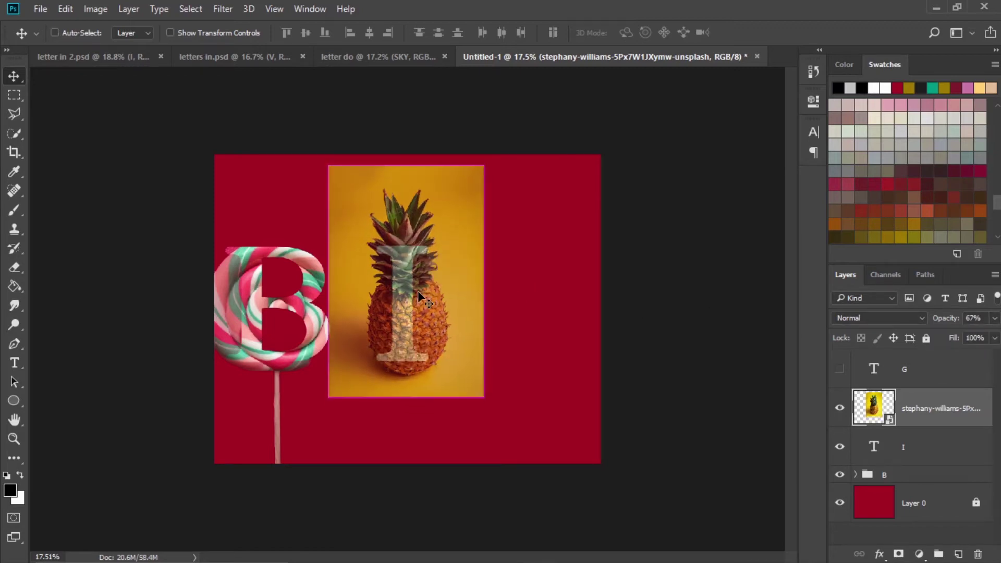
key("ctrl+t")
left_click_drag(483, 397, 463, 365)
left_click_drag(456, 317, 440, 332)
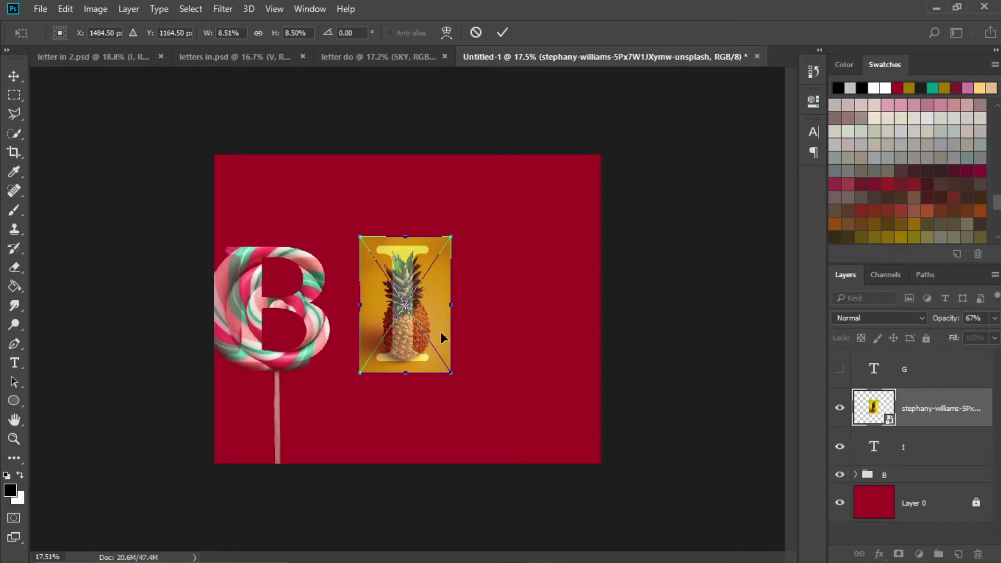
left_click(502, 33)
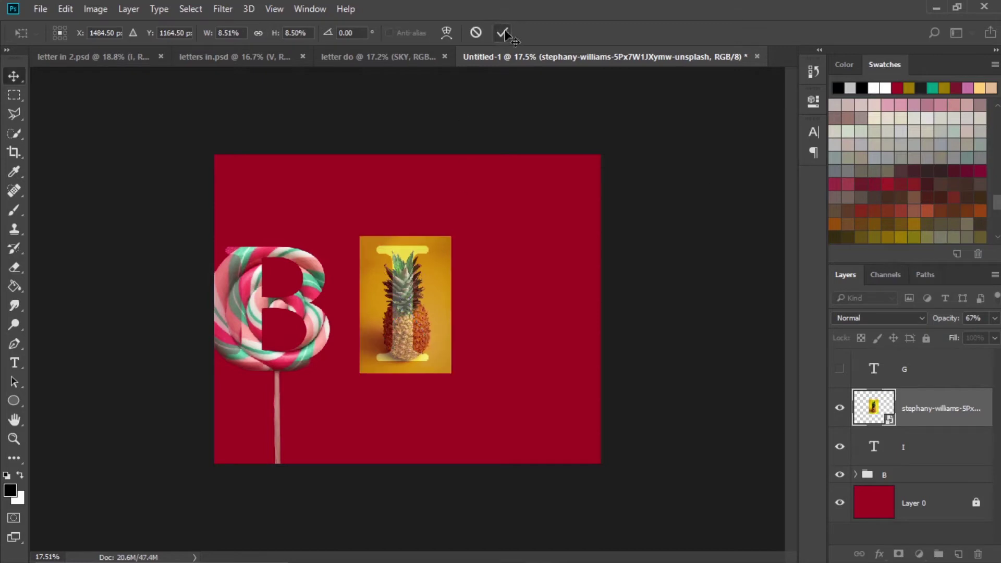
left_click(994, 319)
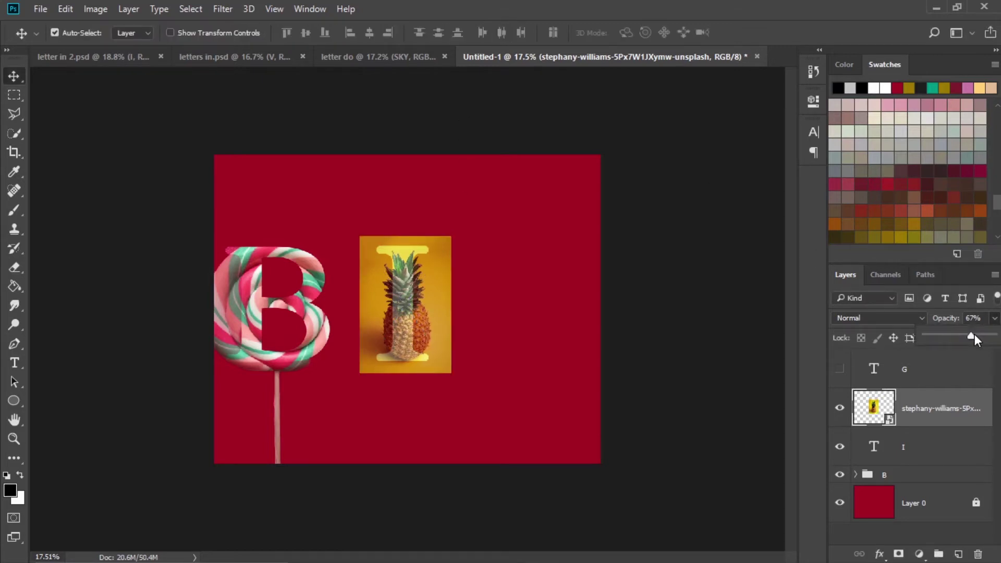
left_click_drag(974, 339, 997, 337)
Group the pineapple photo and the I text layer together, and name the group I.
left_click(907, 408)
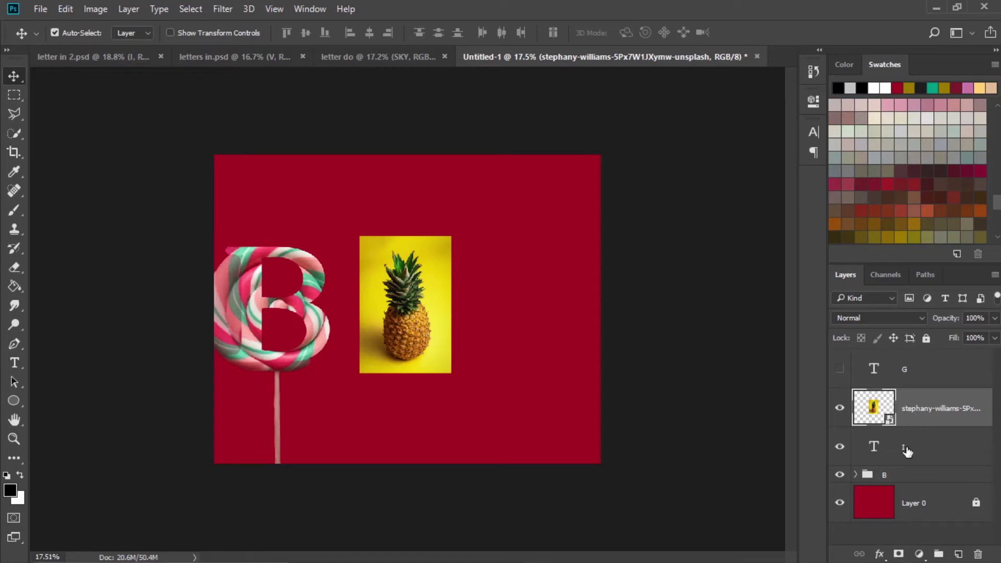
left_click(904, 454, "shift")
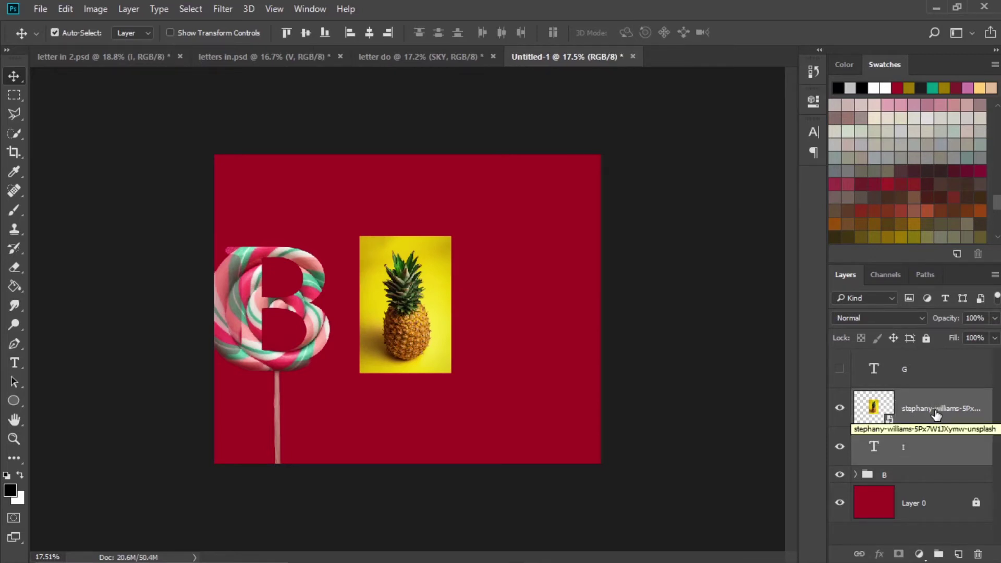
right_click(936, 412)
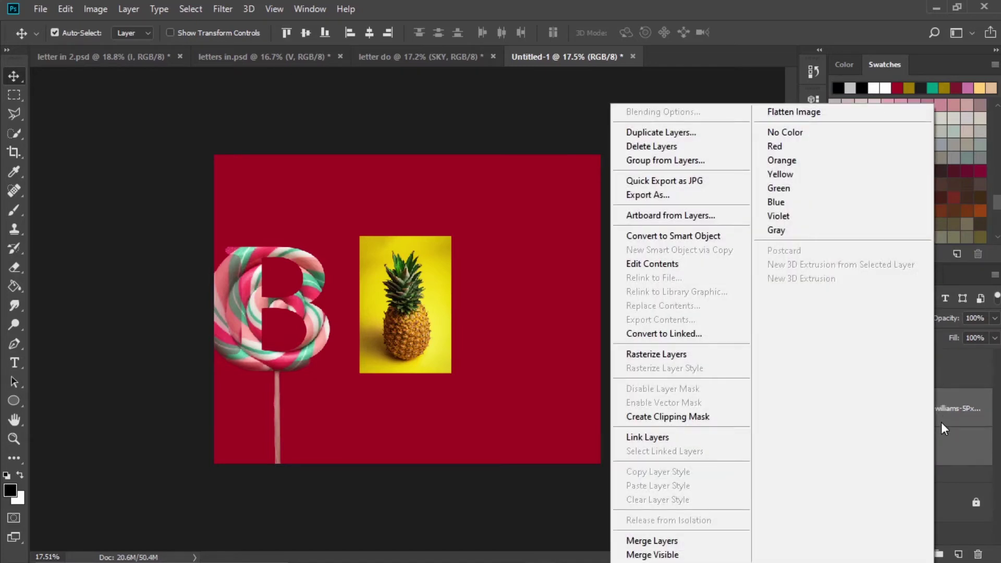
left_click(978, 428)
double_click(977, 429)
left_click(850, 194)
key("ctrl+g")
double_click(892, 397)
type("I")
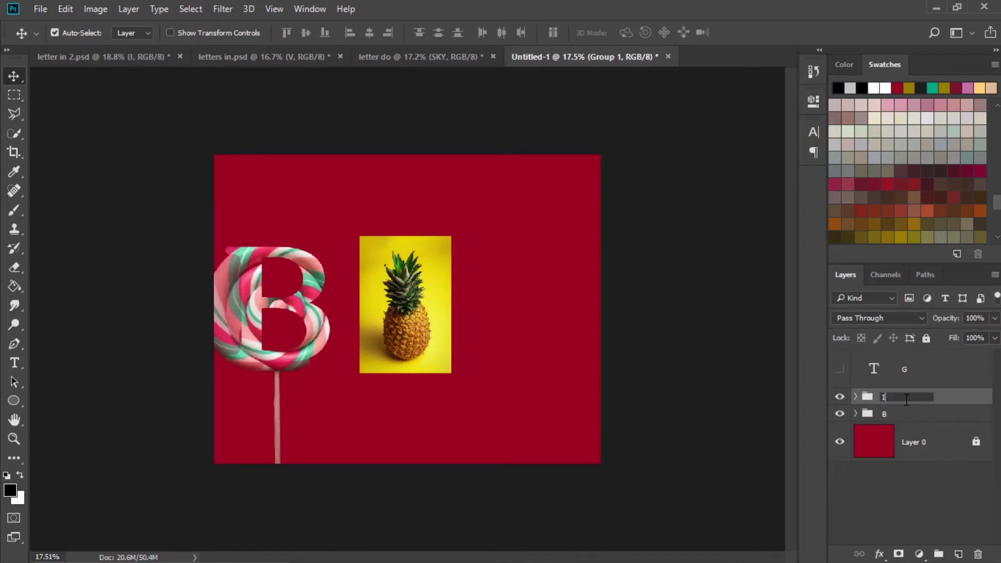
key("Return")
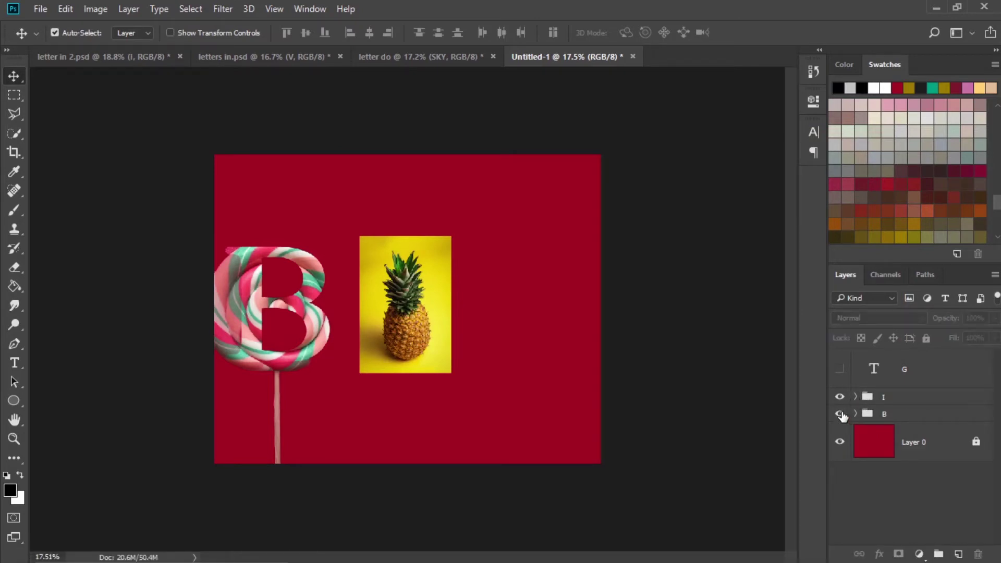
Hide the B group, expand the I group, and duplicate the pineapple photo layer inside it.
left_click(841, 414)
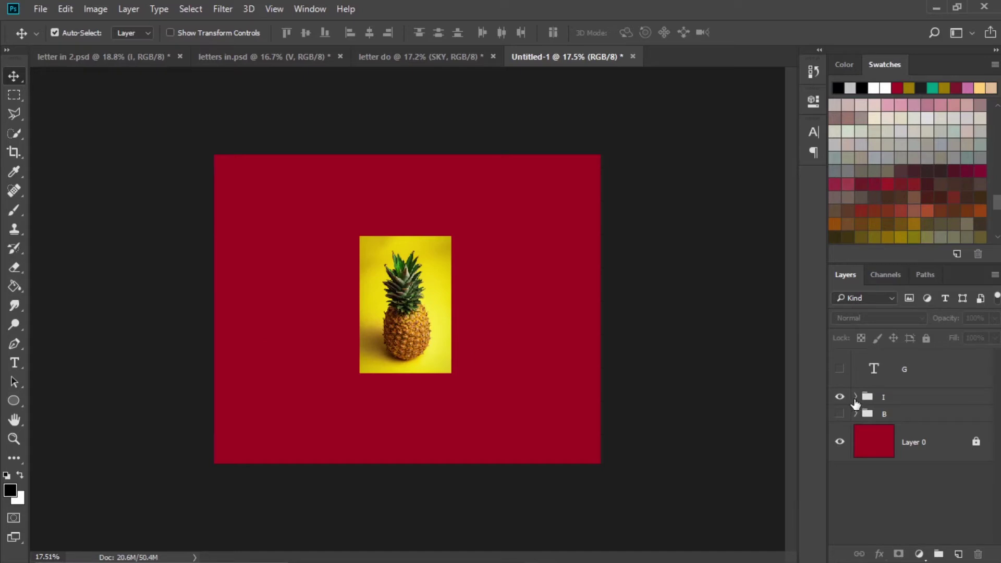
left_click(855, 398)
left_click(889, 427)
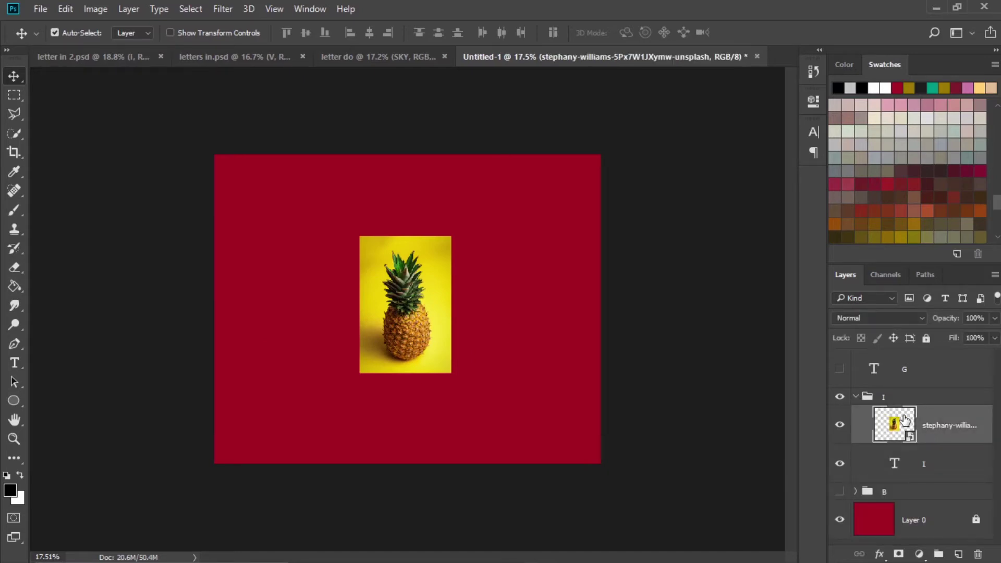
key("ctrl+j")
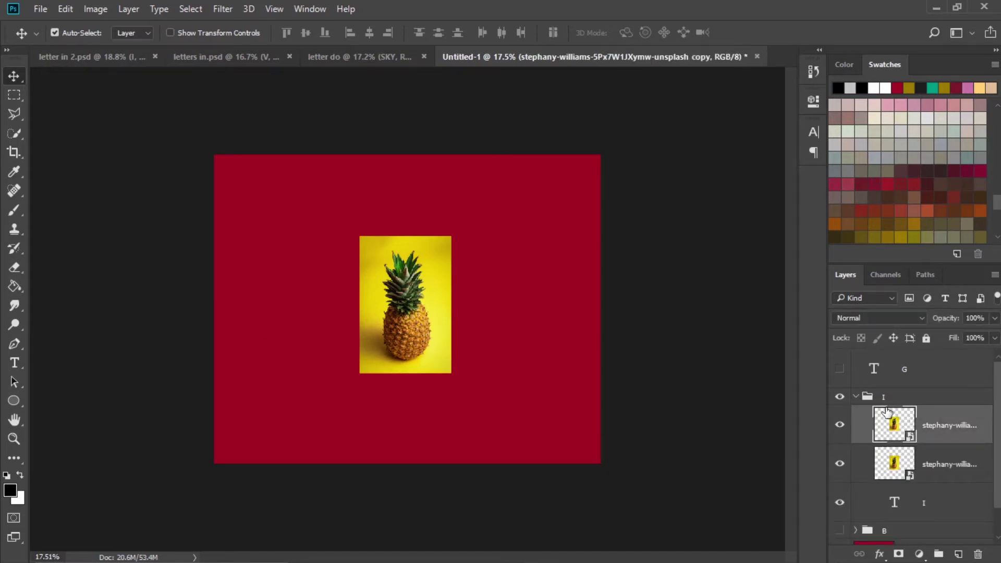
Hide the pineapple copy and clip the original pineapple photo to the I text layer with a clipping mask.
left_click(840, 427)
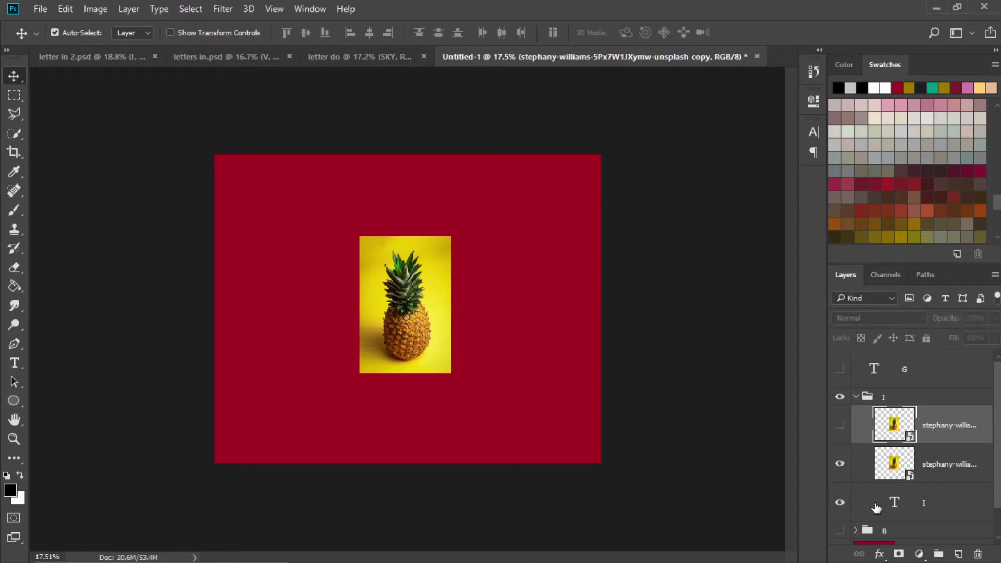
left_click(932, 472)
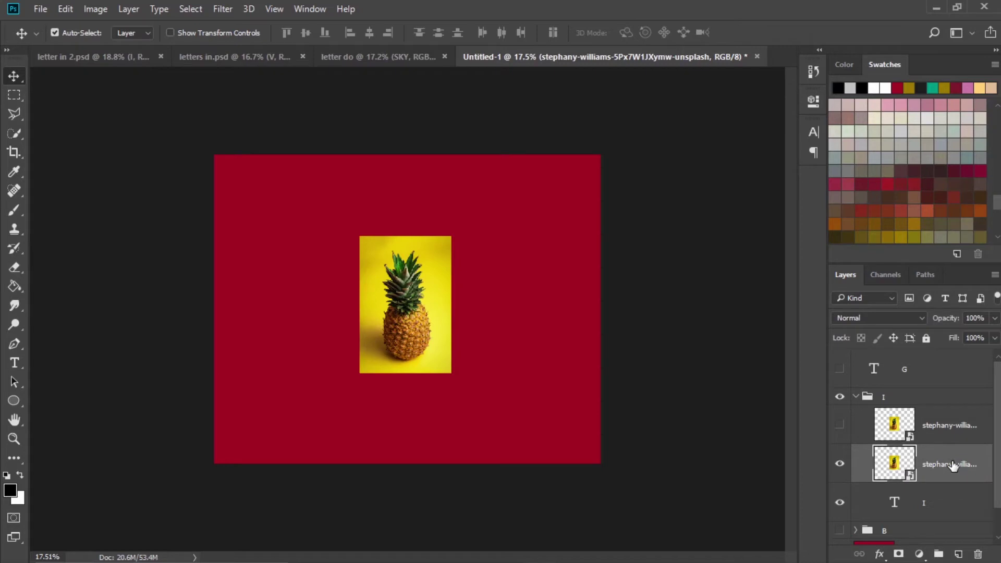
right_click(955, 466)
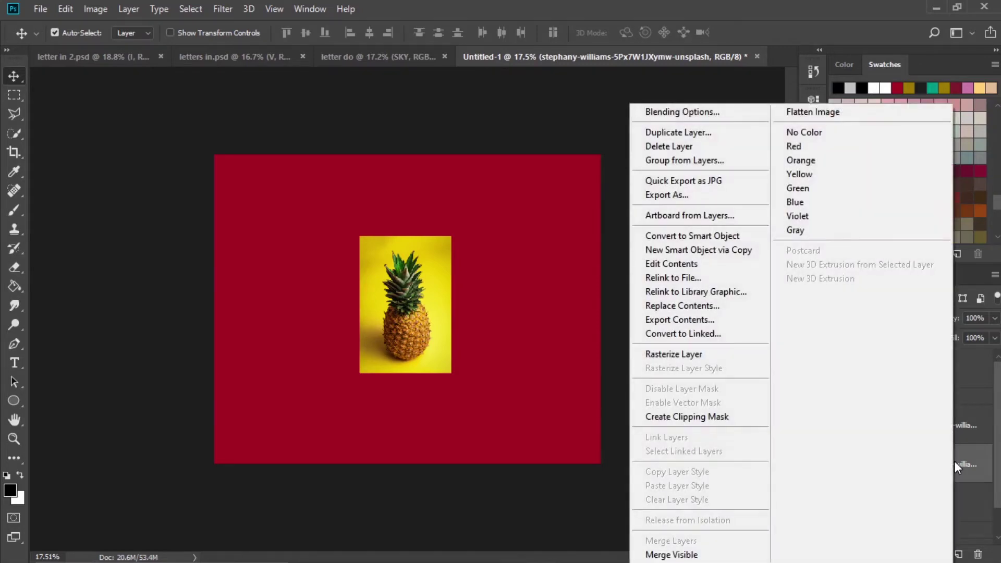
left_click(714, 419)
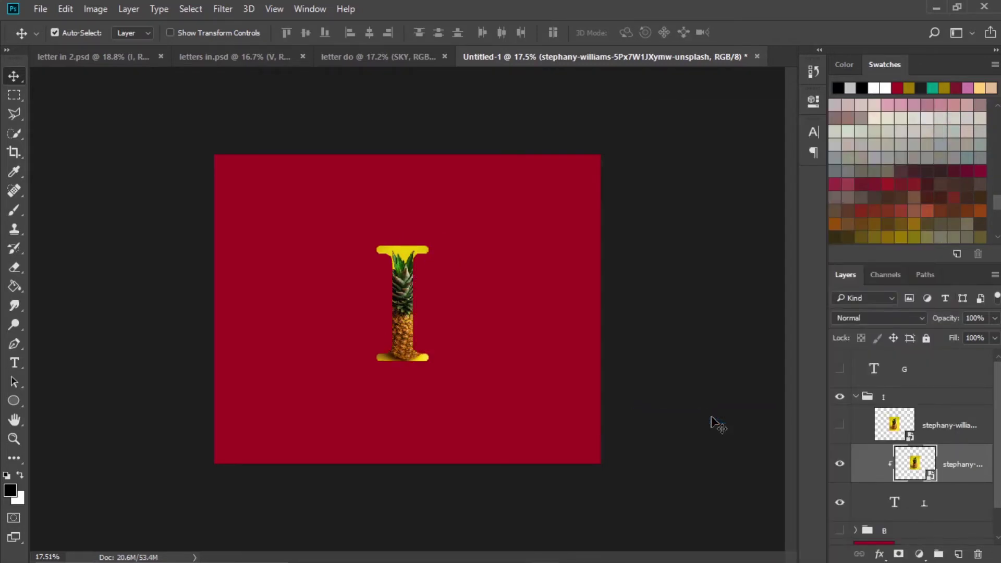
Show the pineapple copy again and select the whole pineapple with its leaves using the Quick Selection tool.
left_click(839, 425)
left_click(900, 424)
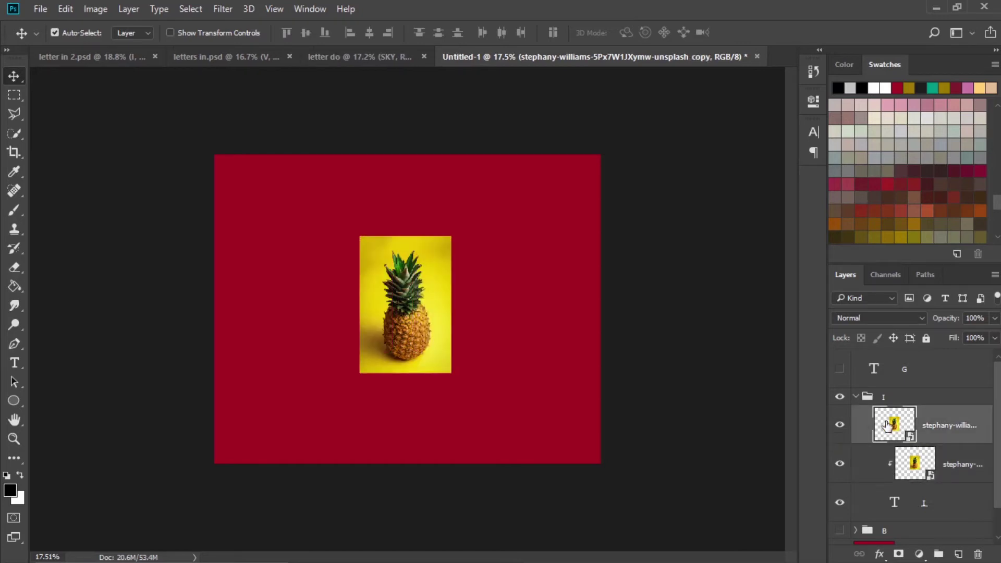
scroll(405, 288, "up", 2)
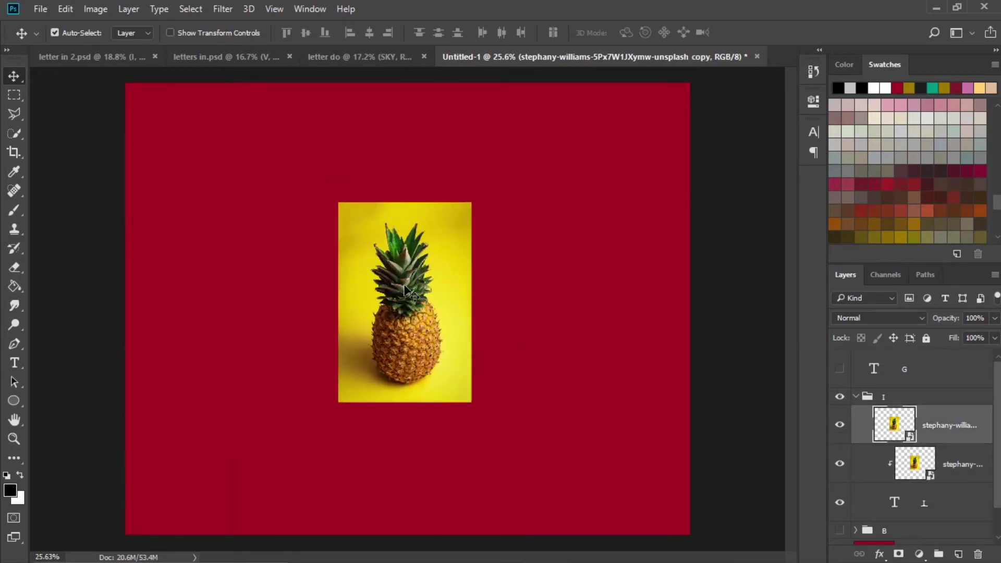
scroll(405, 287, "up", 1)
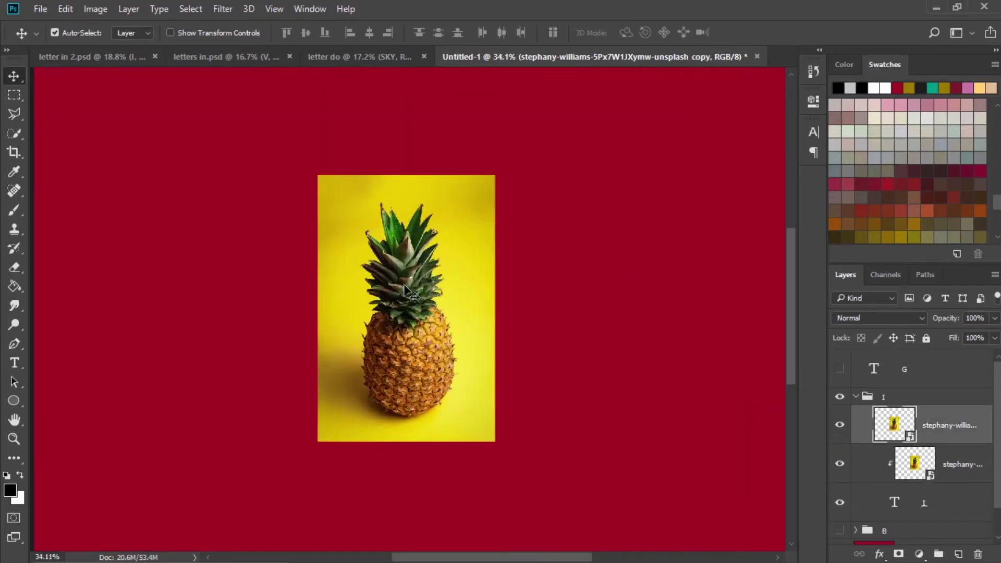
left_click(15, 133)
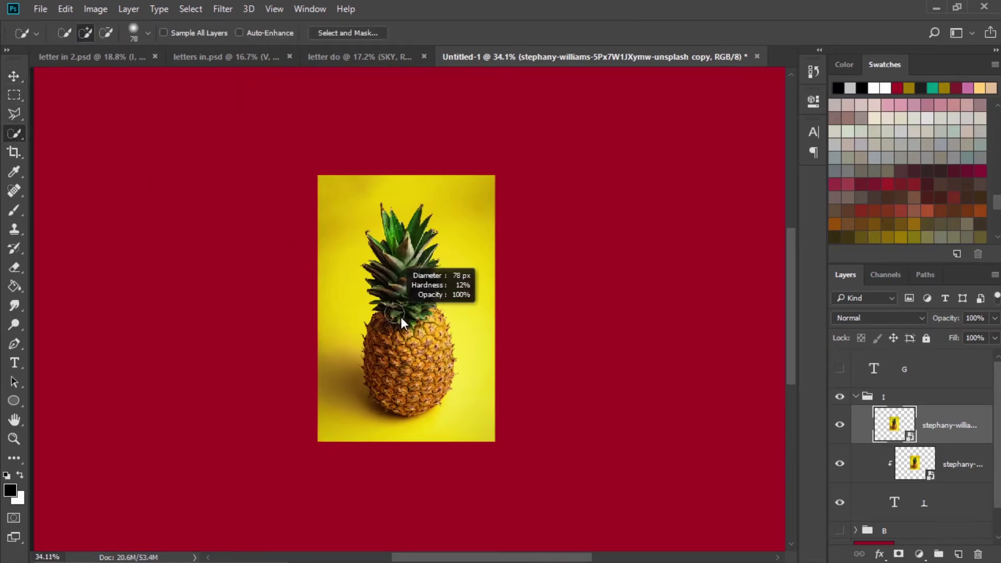
mouse_move(394, 314)
left_mouse_down()
mouse_move(435, 365)
mouse_move(435, 317)
mouse_move(436, 357)
left_mouse_up()
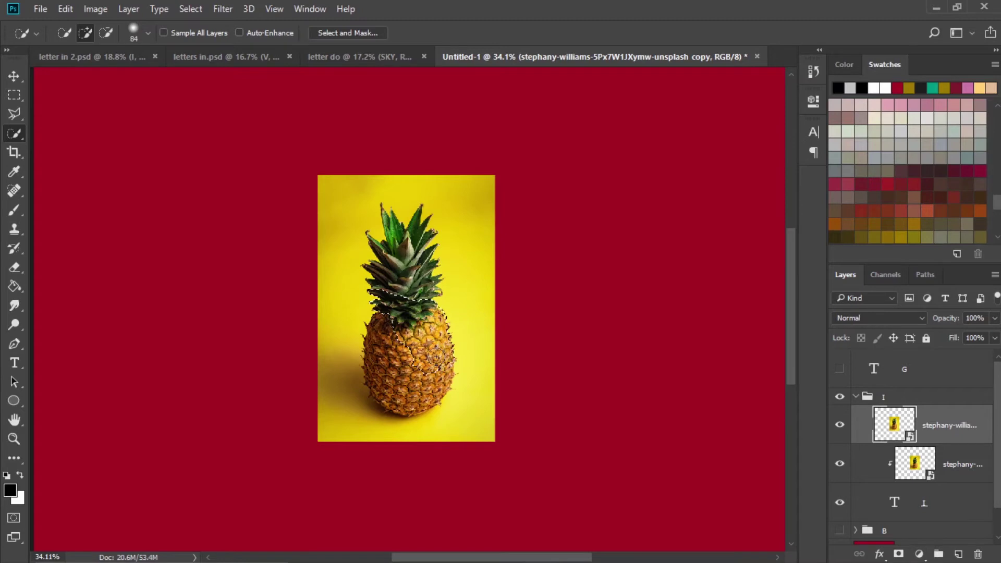
mouse_move(392, 296)
left_mouse_down()
mouse_move(412, 234)
mouse_move(397, 342)
left_mouse_up()
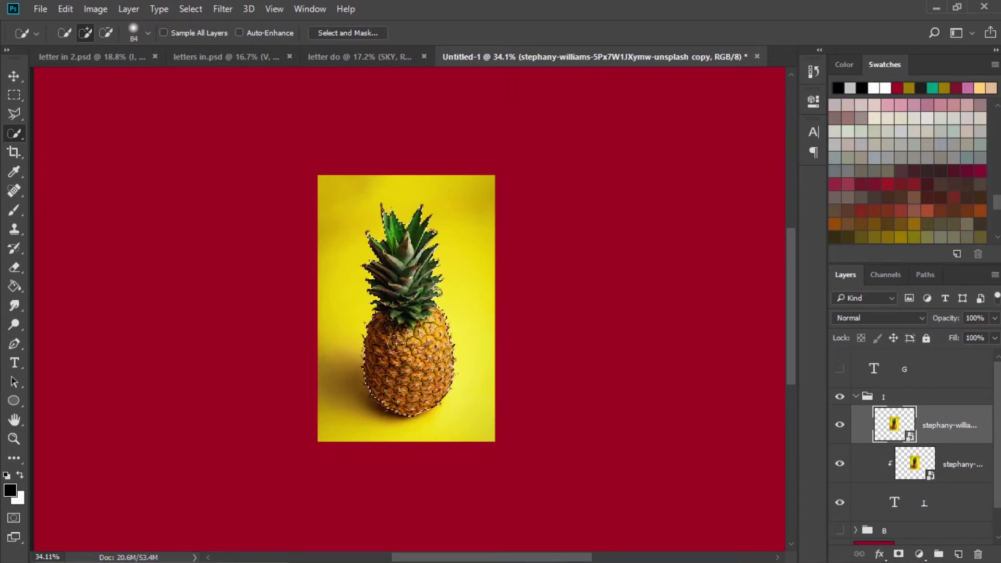
Invert the selection and try to delete the yellow background from the smart object copy.
left_click(14, 77)
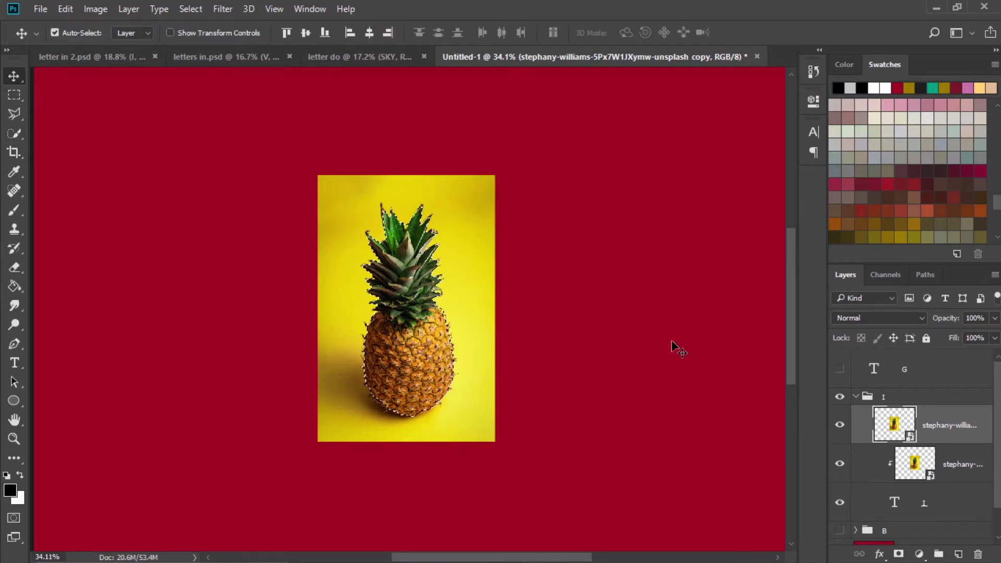
key("ctrl+shift+i")
key("Delete")
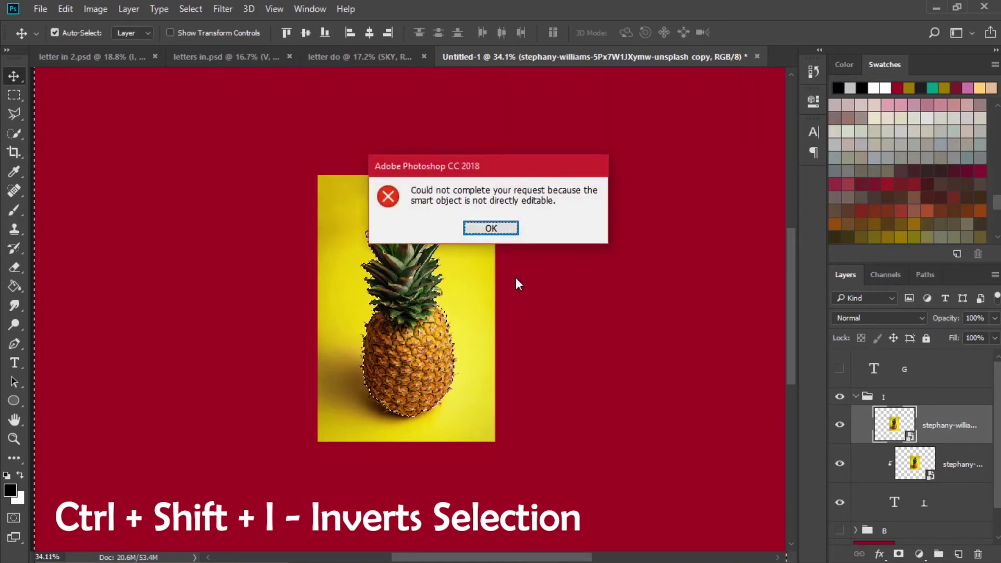
left_click(493, 228)
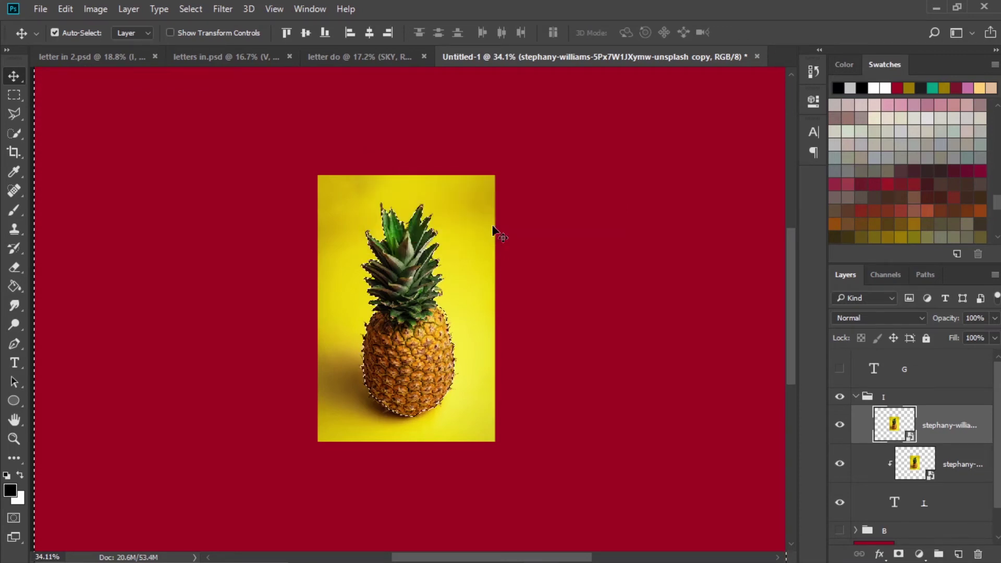
Rasterize the pineapple copy, delete the background around the pineapple, and deselect.
right_click(938, 425)
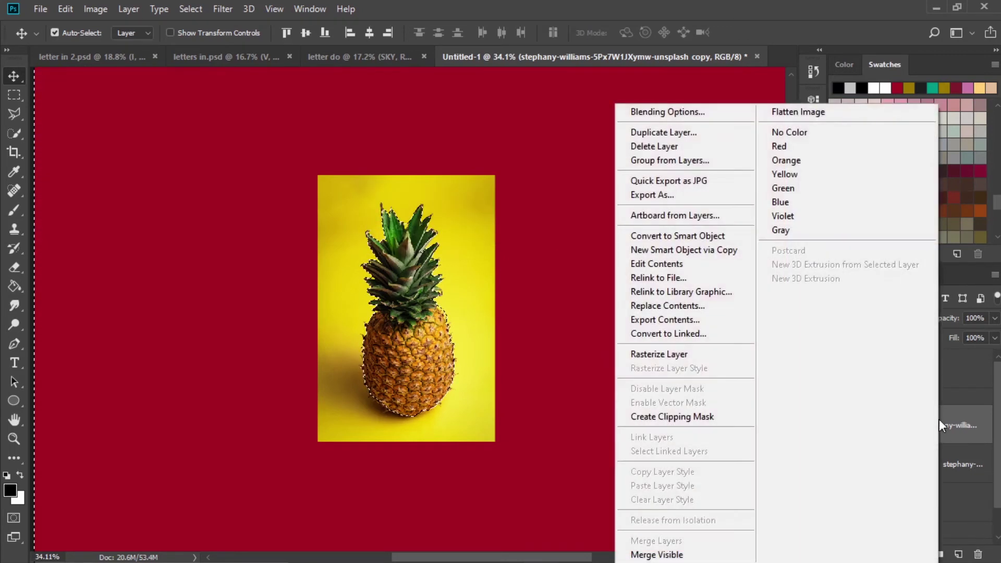
left_click(665, 355)
key("Delete")
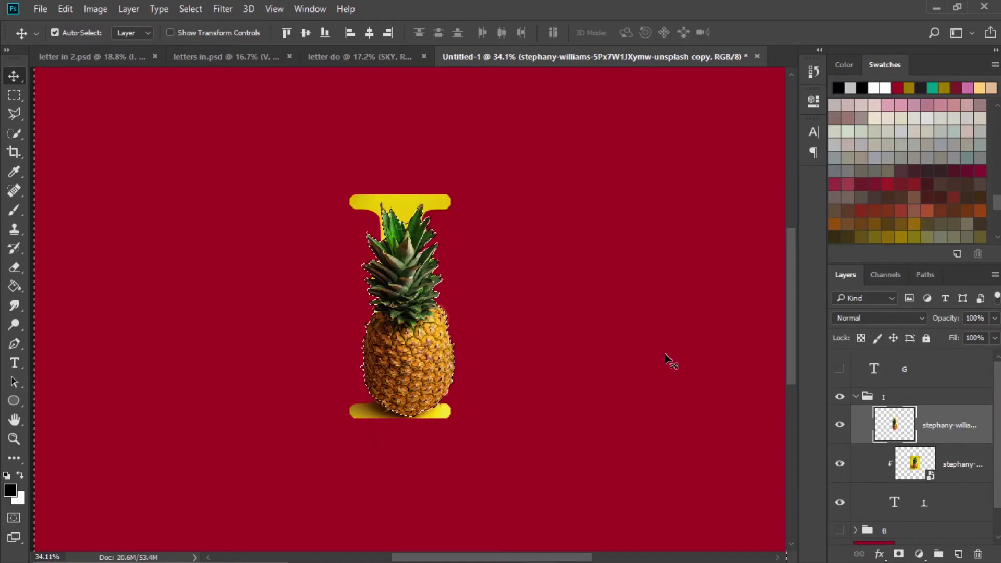
key("ctrl+d")
key("ctrl+0")
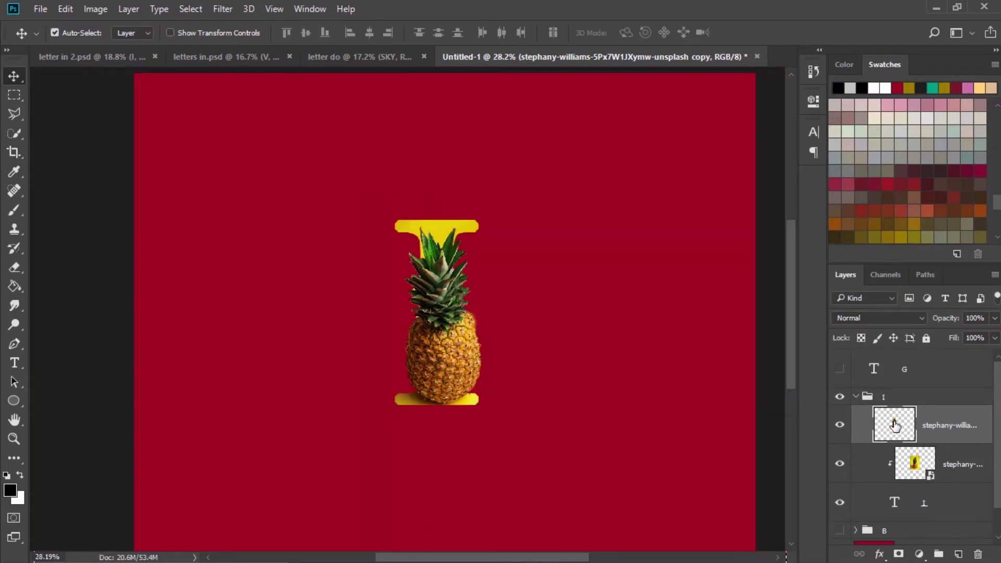
Add a black layer mask to the pineapple cut-out layer so that the cut-out is hidden.
left_click(909, 449, "ctrl")
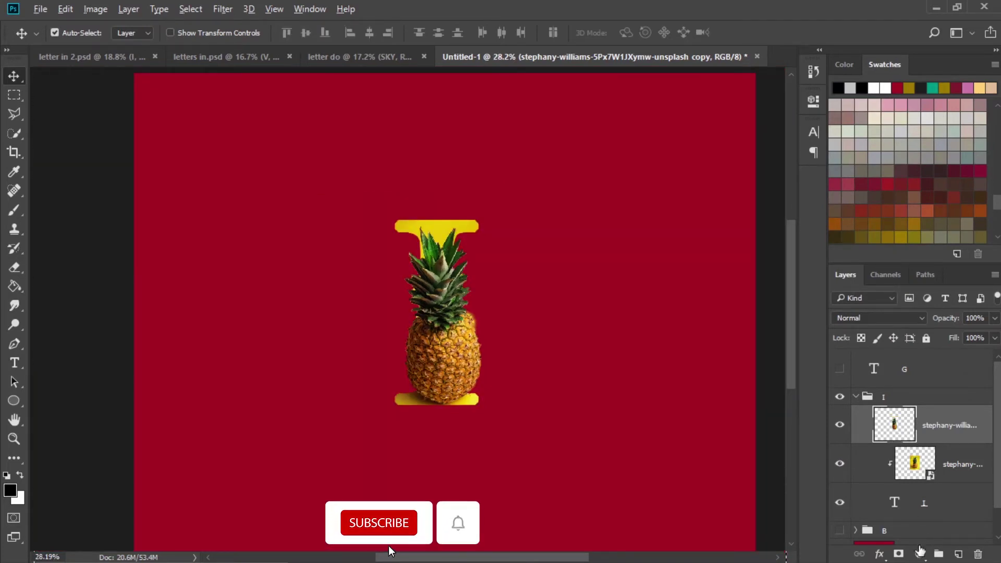
left_click(898, 554)
scroll(474, 313, "down", 2)
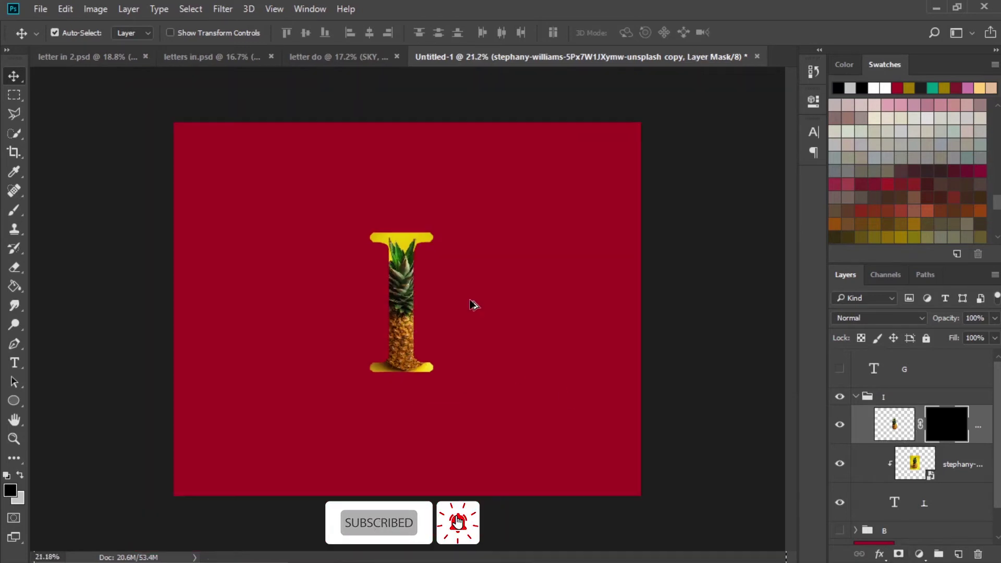
Set the foreground colour to white (ffffff) and brush over the pineapple on the layer mask to reveal the cut-out beyond the letter.
key("b")
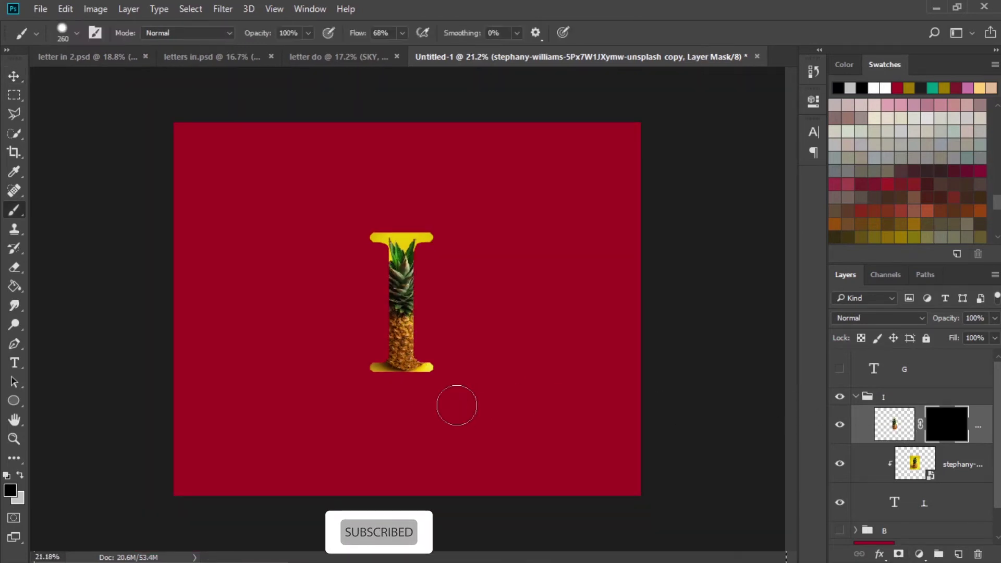
mouse_move(423, 353)
left_mouse_down()
mouse_move(429, 344)
mouse_move(402, 331)
mouse_move(424, 338)
left_mouse_up()
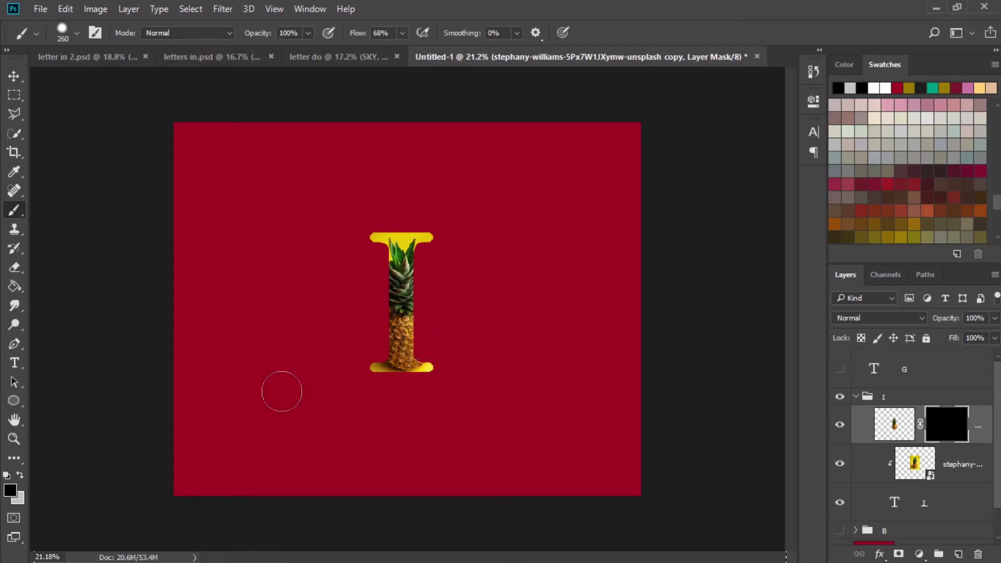
key("x")
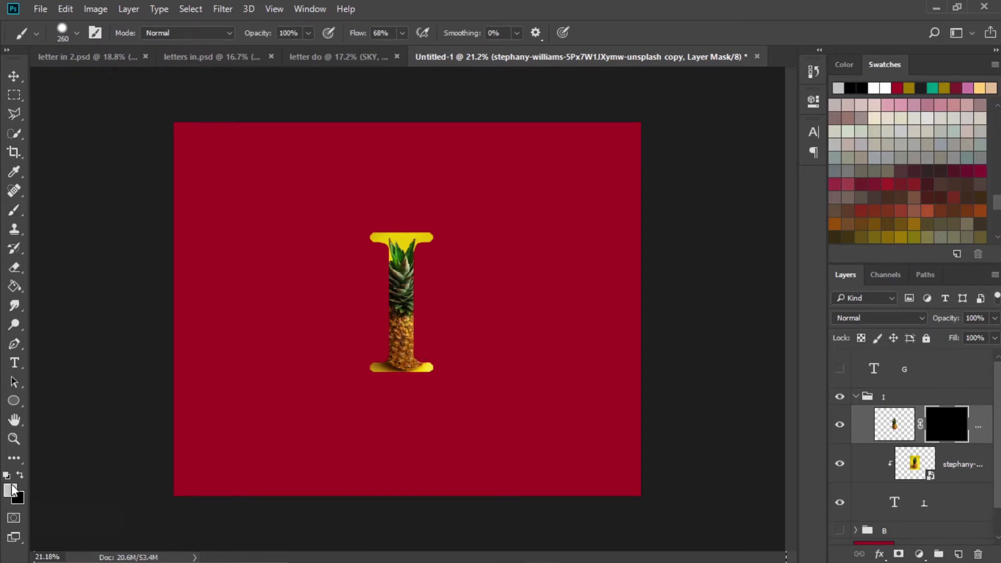
left_click(10, 490)
left_click_drag(604, 344, 543, 252)
left_click(921, 279)
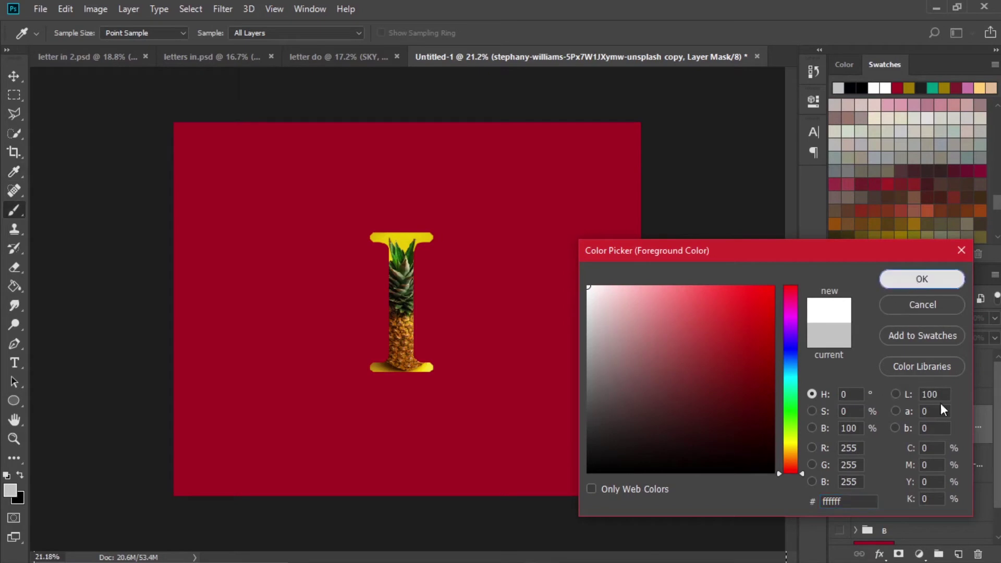
mouse_move(398, 292)
left_mouse_down()
mouse_move(418, 331)
mouse_move(423, 321)
mouse_move(416, 372)
mouse_move(391, 324)
mouse_move(393, 385)
mouse_move(394, 346)
mouse_move(418, 451)
mouse_move(391, 376)
mouse_move(387, 307)
mouse_move(398, 344)
mouse_move(405, 275)
mouse_move(401, 379)
left_mouse_up()
left_click(14, 76)
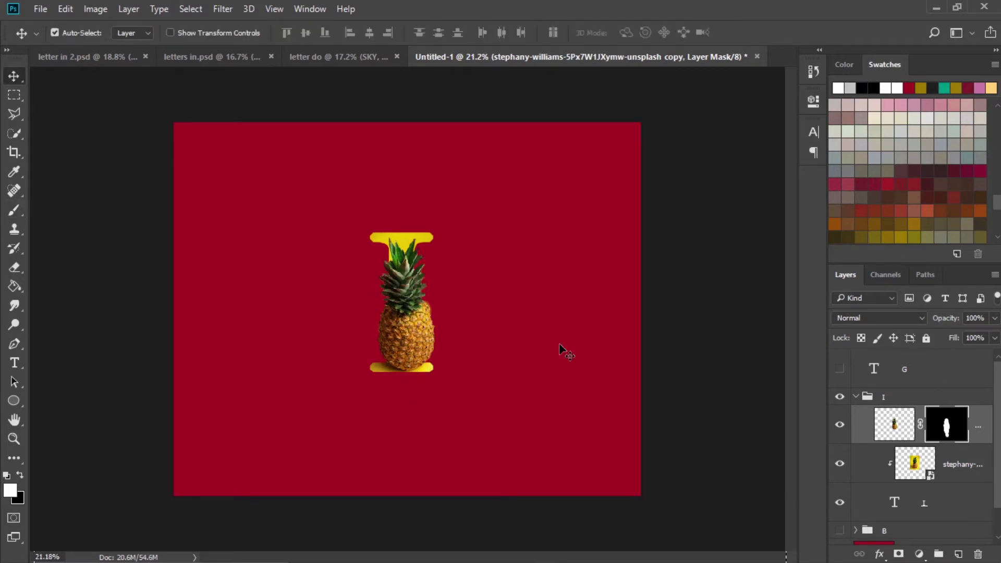
Collapse the I group and show the B group again.
left_click(854, 398)
left_click(840, 415)
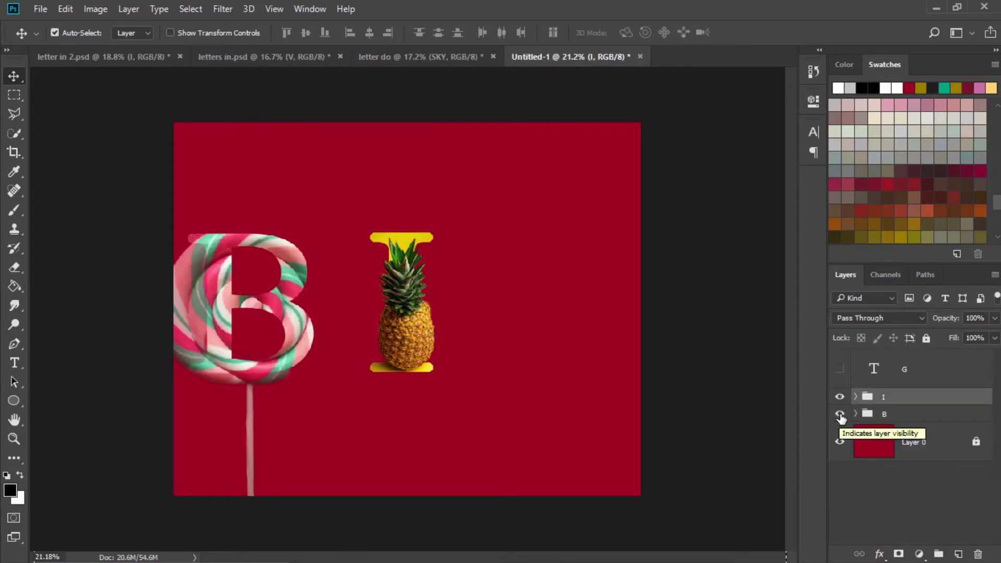
scroll(464, 348, "up", 3)
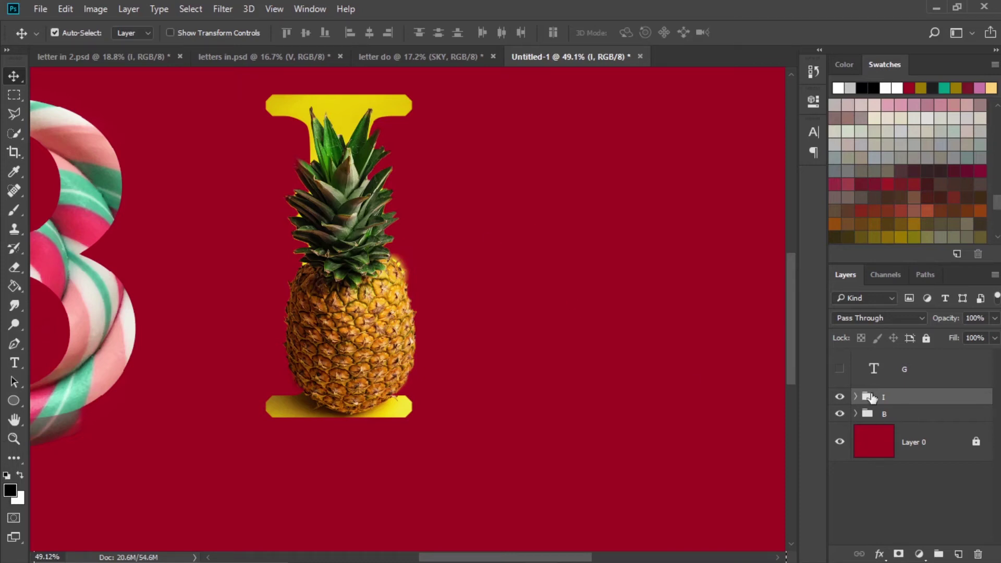
Select and show the G text layer, and hide the I and B groups.
left_click(873, 366)
left_click(839, 368)
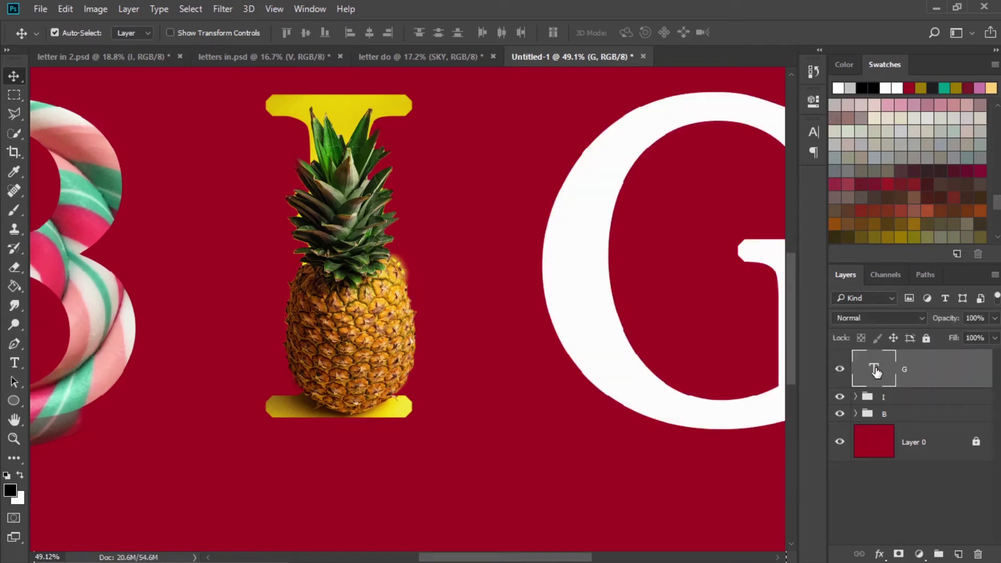
key("ctrl+0")
left_click(839, 397)
left_click(839, 415)
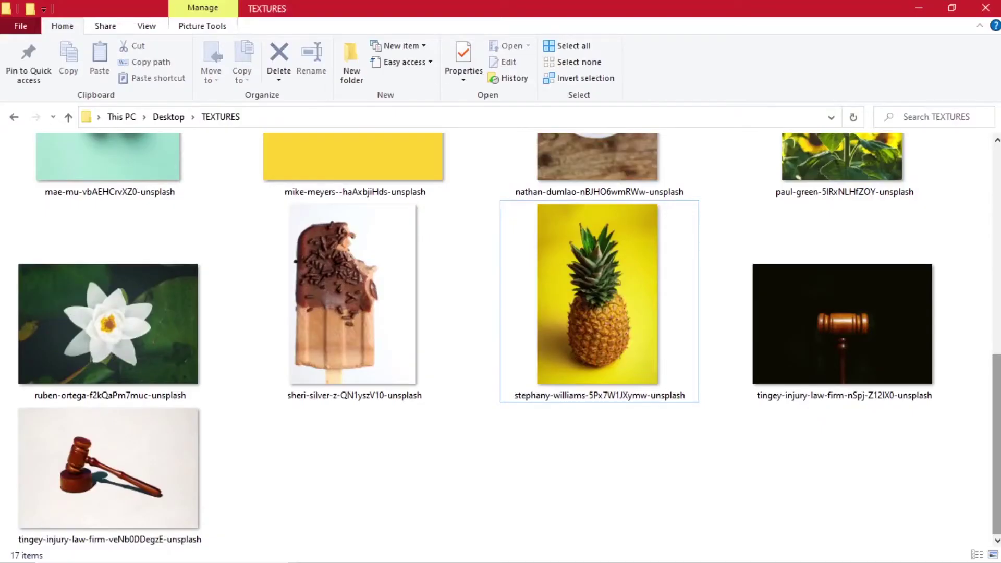
Place the coffee cup photo from the TEXTURES folder into the document, scaled down and positioned over the letter G.
scroll(849, 427, "up", 5)
left_click_drag(603, 359, 544, 315)
left_click_drag(608, 255, 663, 410)
left_click(502, 32)
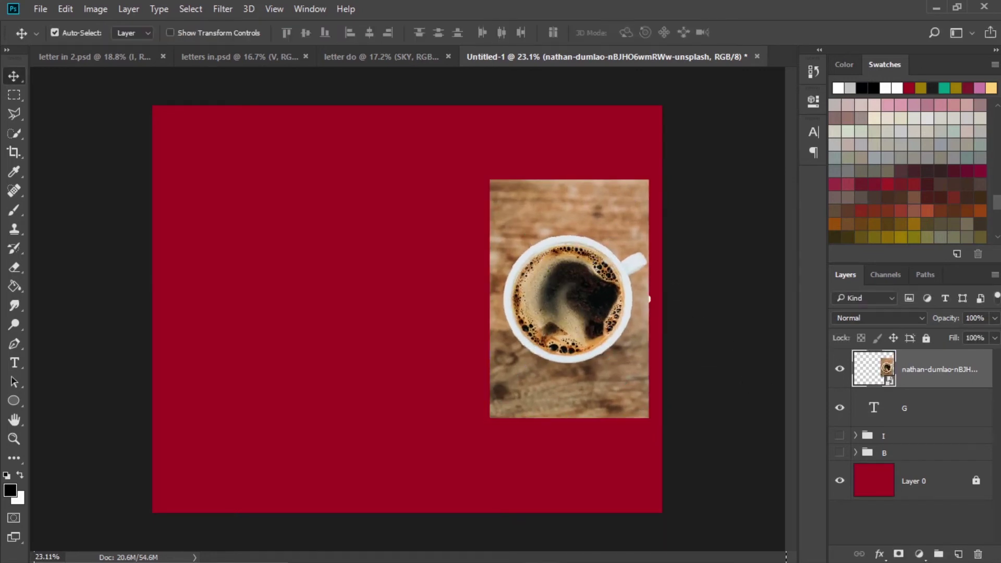
Lower the coffee photo layer's opacity to 75% and shift the cup so it lines up with the G beneath it.
left_click(995, 319)
left_click_drag(988, 335, 965, 333)
left_click_drag(600, 292, 604, 297)
left_click(995, 318)
left_click_drag(964, 336, 974, 335)
Enlarge the coffee photo until the cup covers the whole G, and restore the layer's opacity to 100%.
key("ctrl+t")
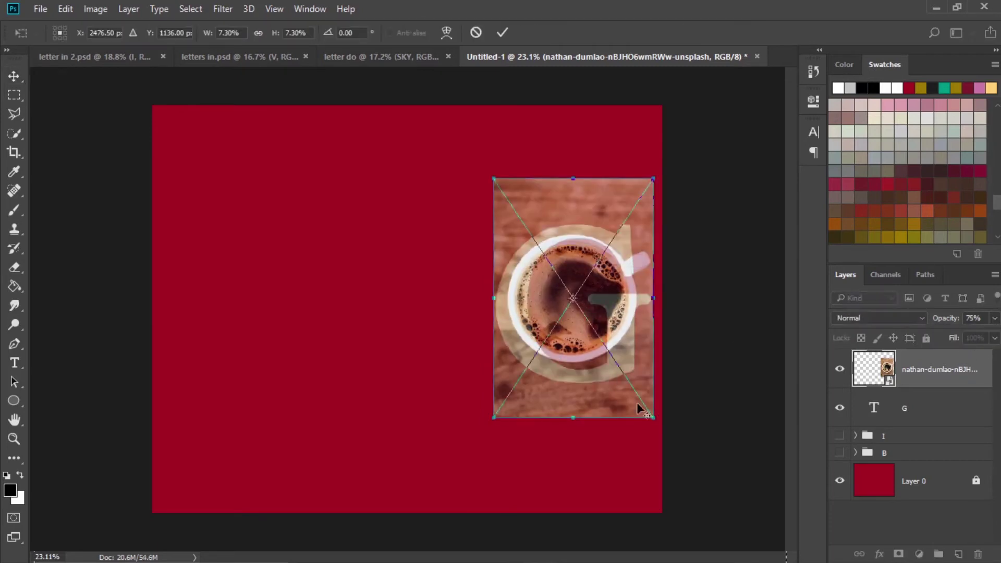
mouse_move(649, 412)
left_mouse_down()
mouse_move(667, 417)
mouse_move(654, 393)
mouse_move(658, 401)
left_mouse_up()
left_click(502, 32)
left_click(994, 318)
left_click_drag(986, 342, 996, 338)
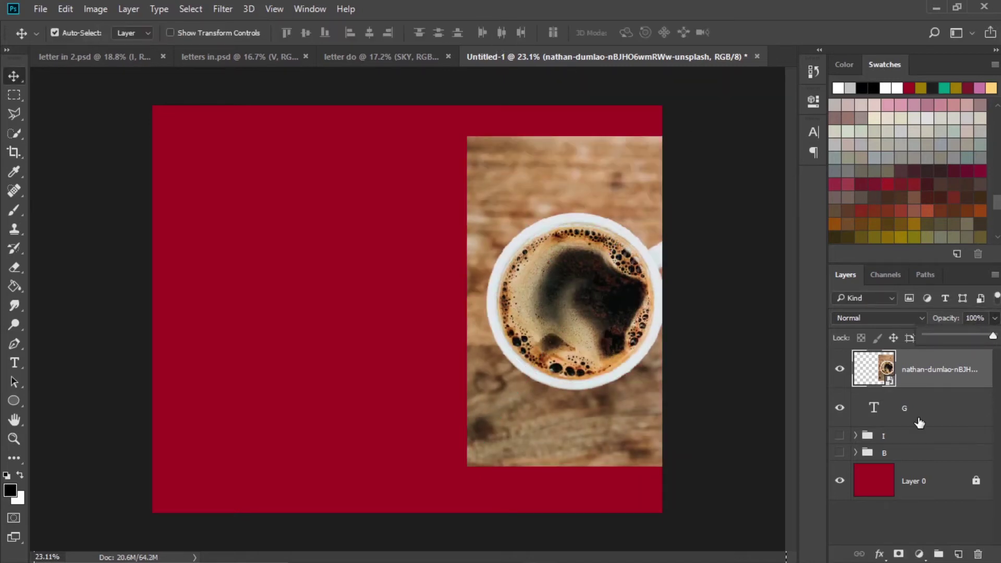
Group the coffee photo layer with the G text layer and name the group G.
left_click(910, 412)
left_click(922, 379, "shift")
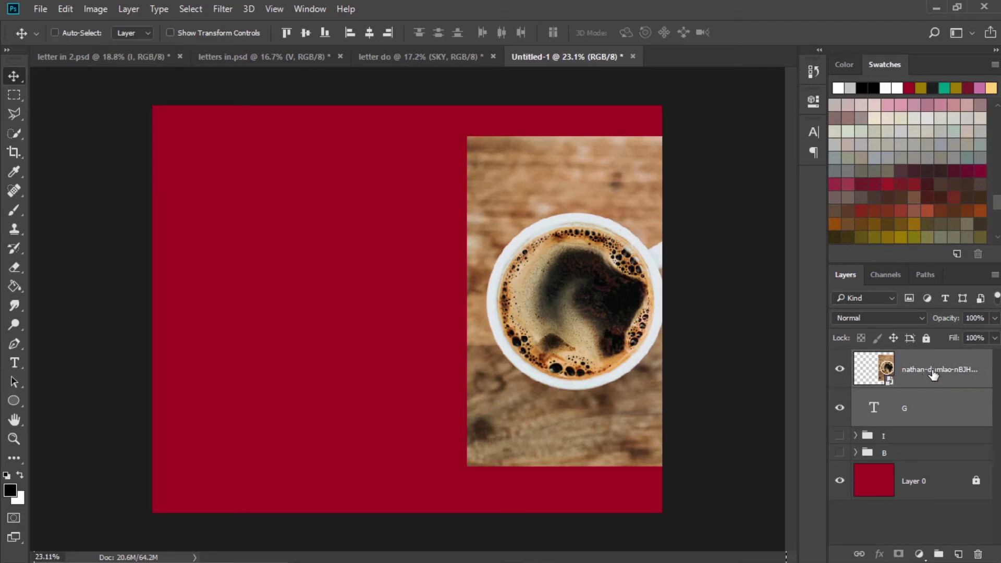
key("ctrl+g")
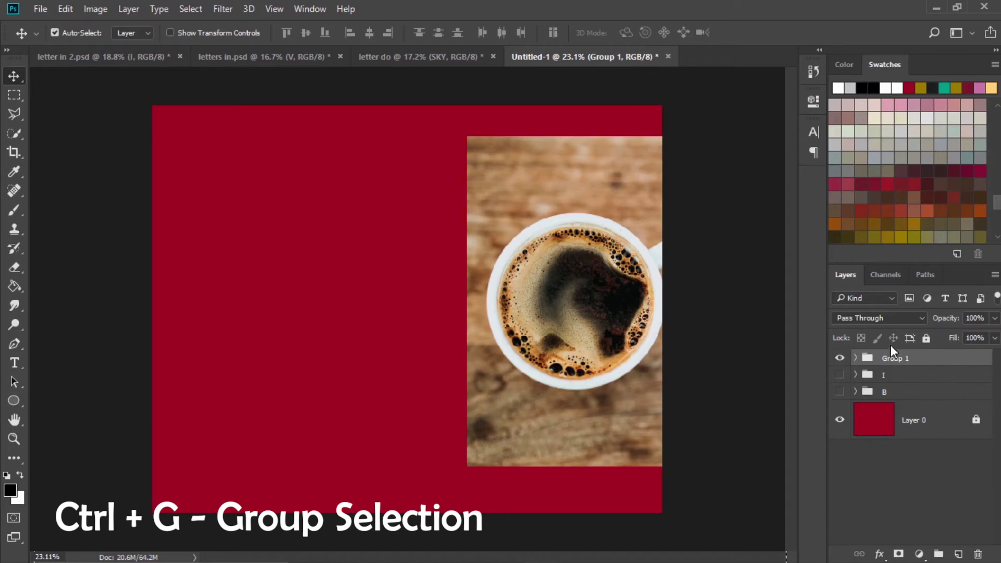
double_click(897, 358)
type("G")
Duplicate the coffee photo layer inside the G group and hide the upper copy.
left_click(857, 359)
left_click(968, 396)
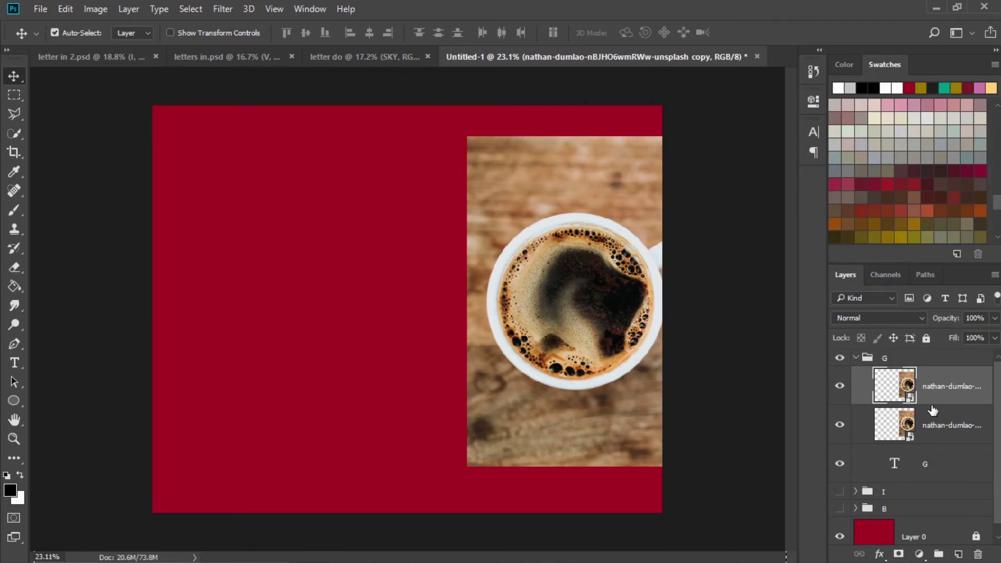
left_click(839, 386)
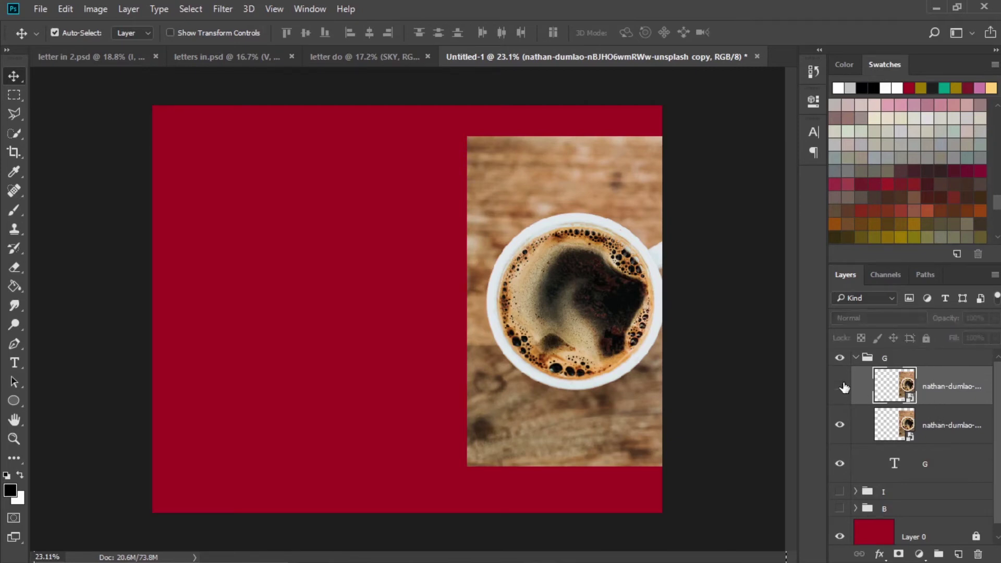
Clip the lower coffee photo layer to the G text layer with a clipping mask.
left_click(895, 426)
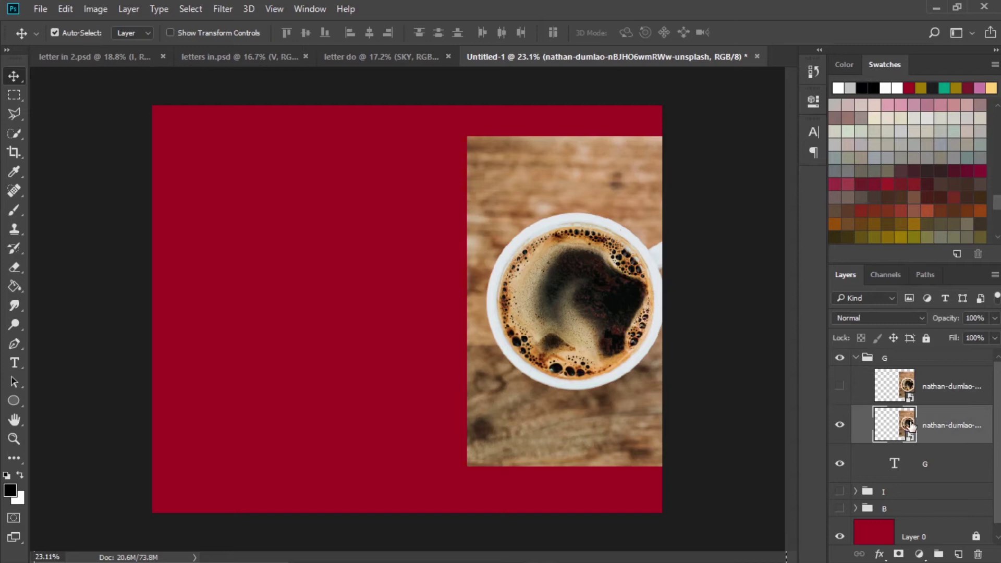
right_click(970, 433)
left_click(730, 417)
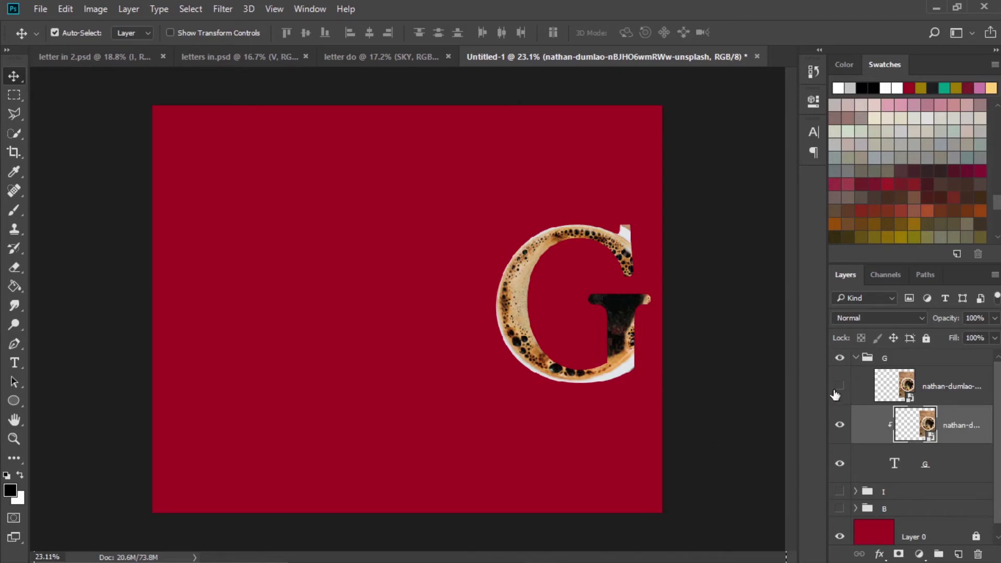
Preview the coffee-filled G together with the I and B groups, and hide both groups again.
left_click(856, 358)
left_click(840, 375)
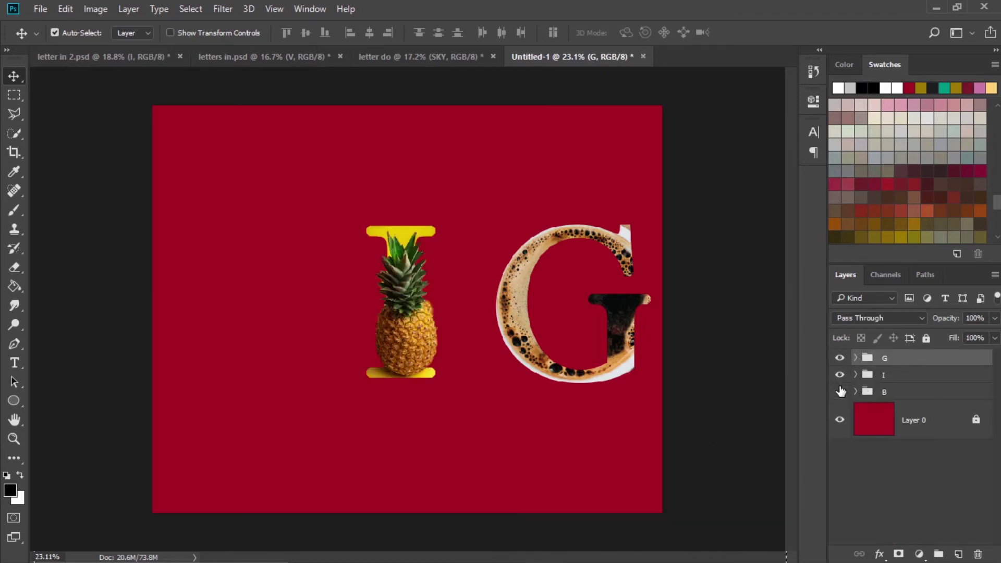
left_click(839, 392)
left_click(840, 392)
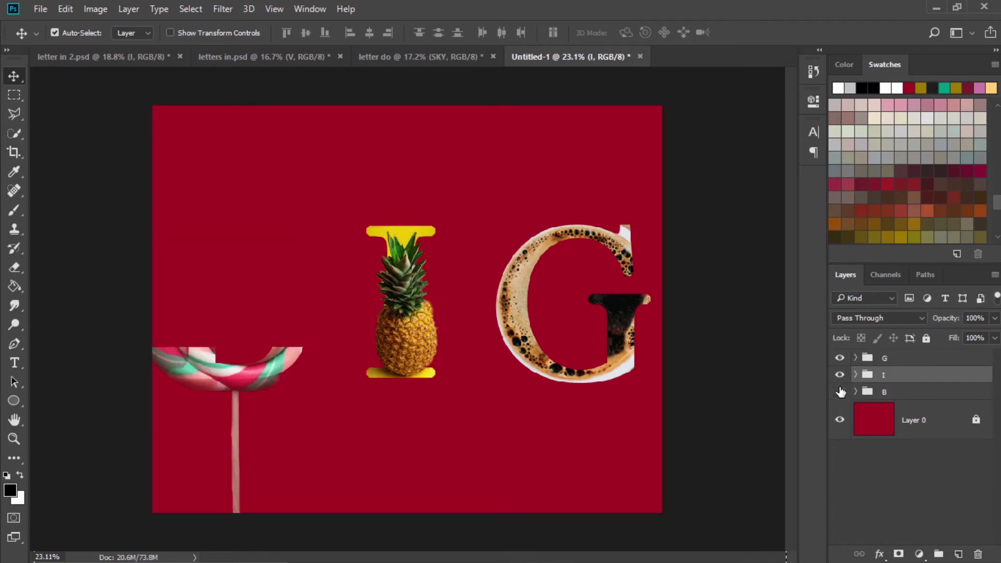
left_click(839, 375)
Show the coffee photo copy in the G group and add a black layer mask that hides it.
left_click(855, 358)
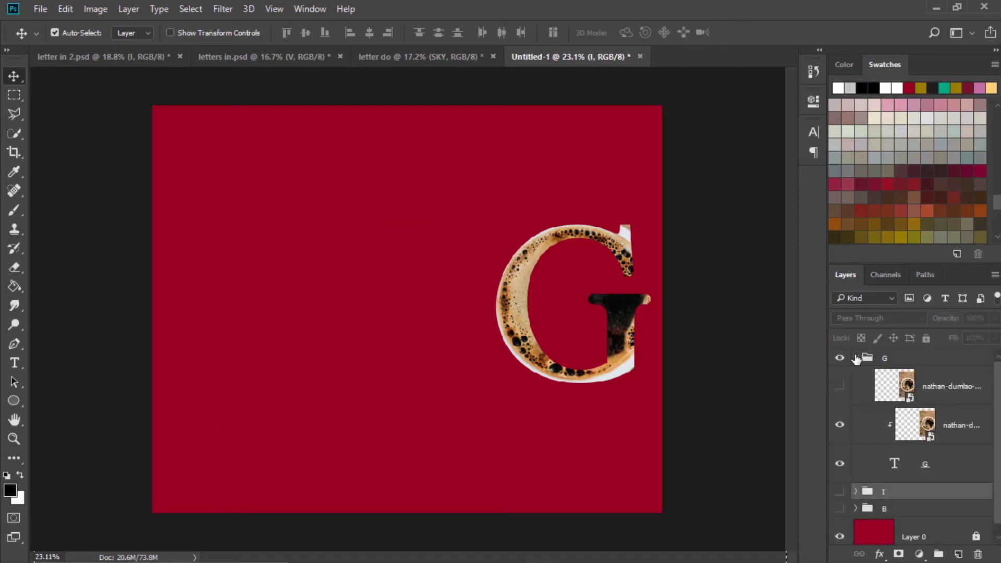
left_click(885, 386)
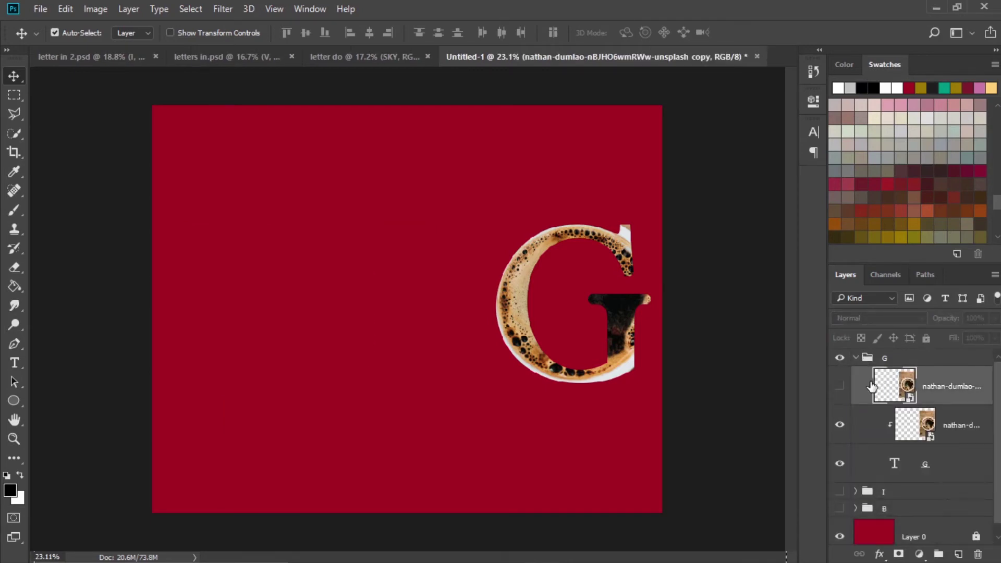
left_click(840, 387)
left_click(840, 386)
left_click(840, 387)
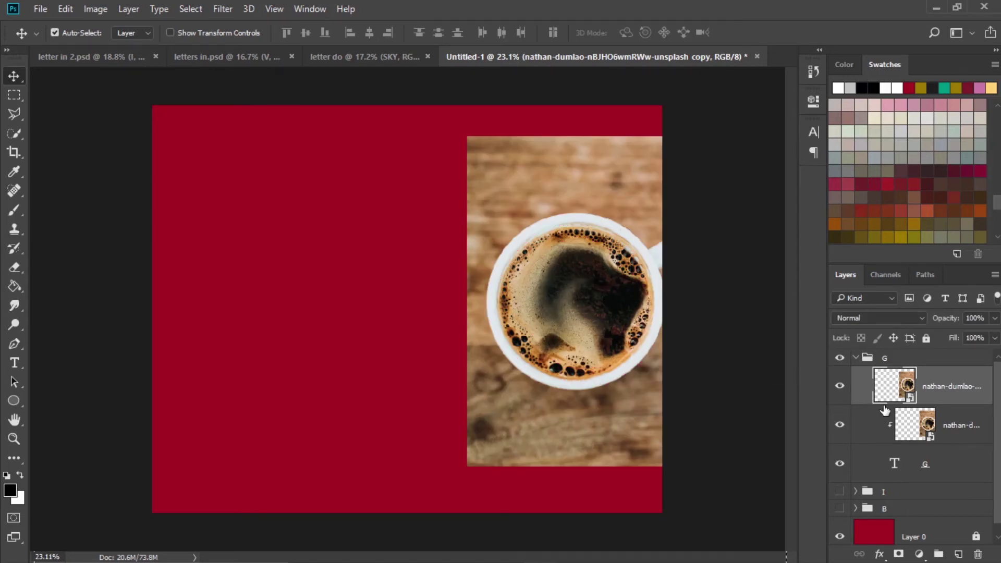
left_click(900, 554, "alt")
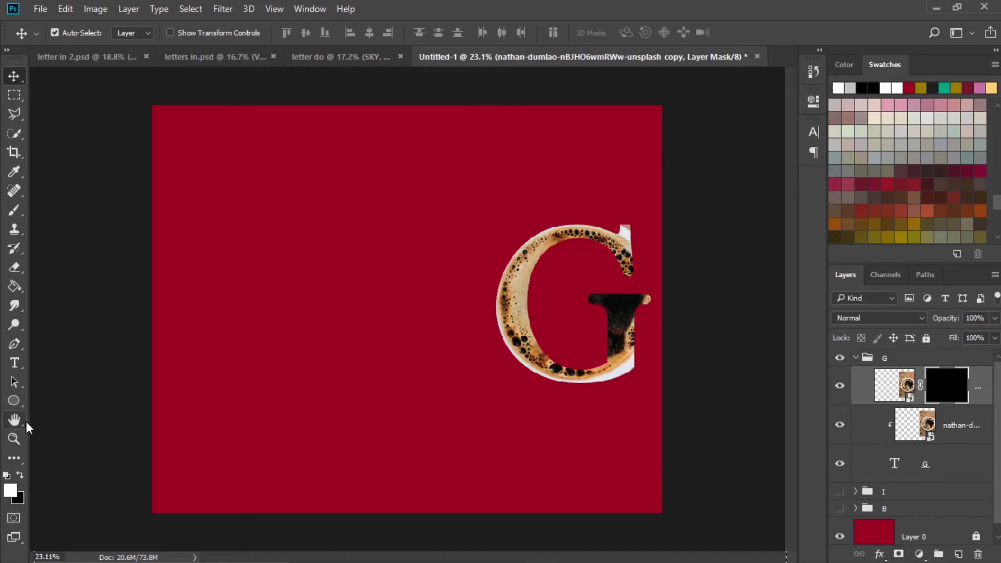
Set up the Brush tool with 100% flow and a brush size of 78 px.
key("b")
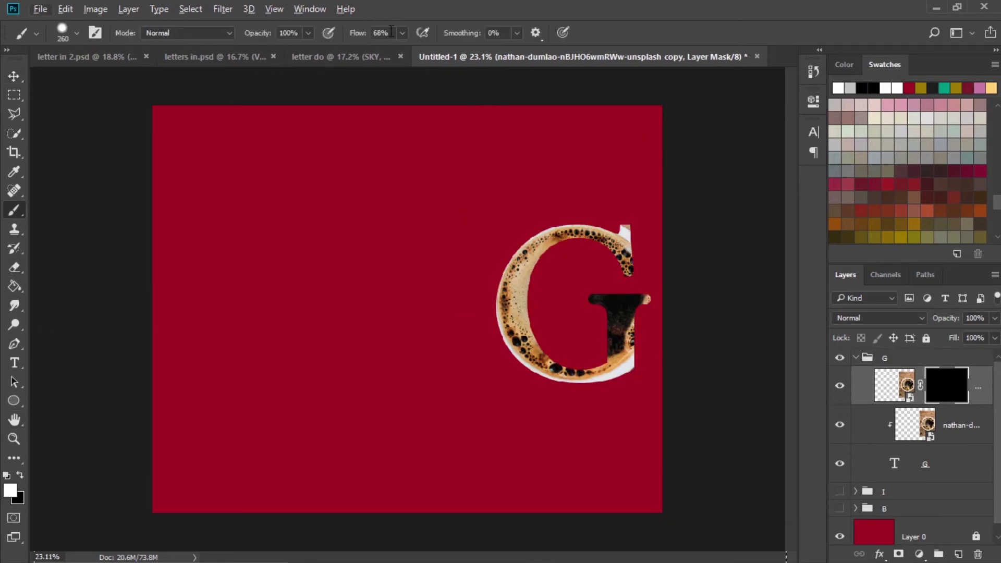
left_click(402, 33)
left_click_drag(401, 52, 426, 50)
mouse_move(491, 406)
left_mouse_down()
mouse_move(521, 424)
mouse_move(503, 249)
mouse_move(450, 510)
left_mouse_up()
left_click_drag(438, 371, 406, 372)
Try to reveal a ring of equal-sized coffee dots along the inner curve of the G on the mask.
left_click(573, 354)
left_click(555, 345)
left_click(541, 327)
left_click(536, 305)
left_click(538, 280)
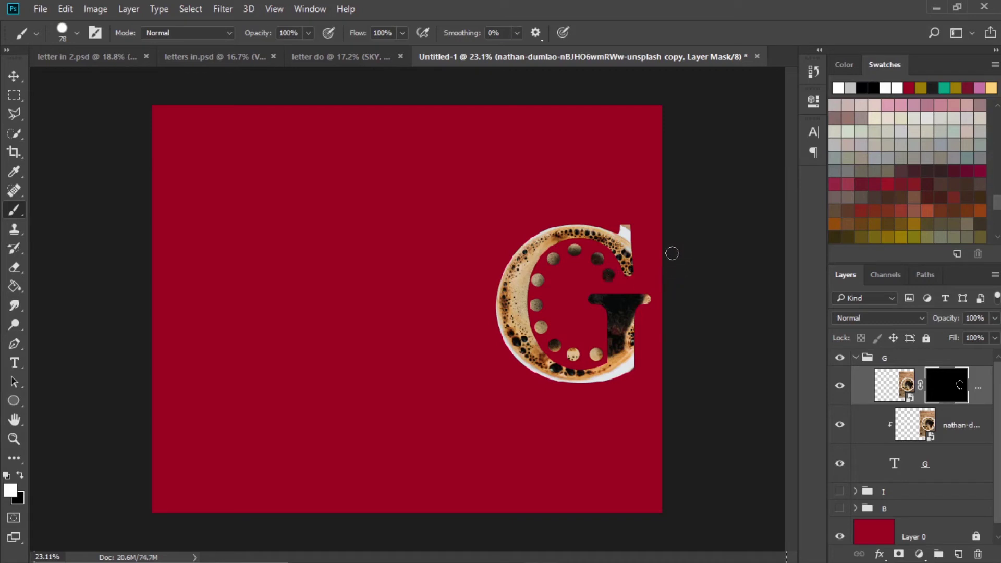
Undo all the equal-sized dots painted on the coffee copy's layer mask.
key("ctrl+z")
key("ctrl+z")
key("ctrl+z")
key("ctrl+z")
key("ctrl+z")
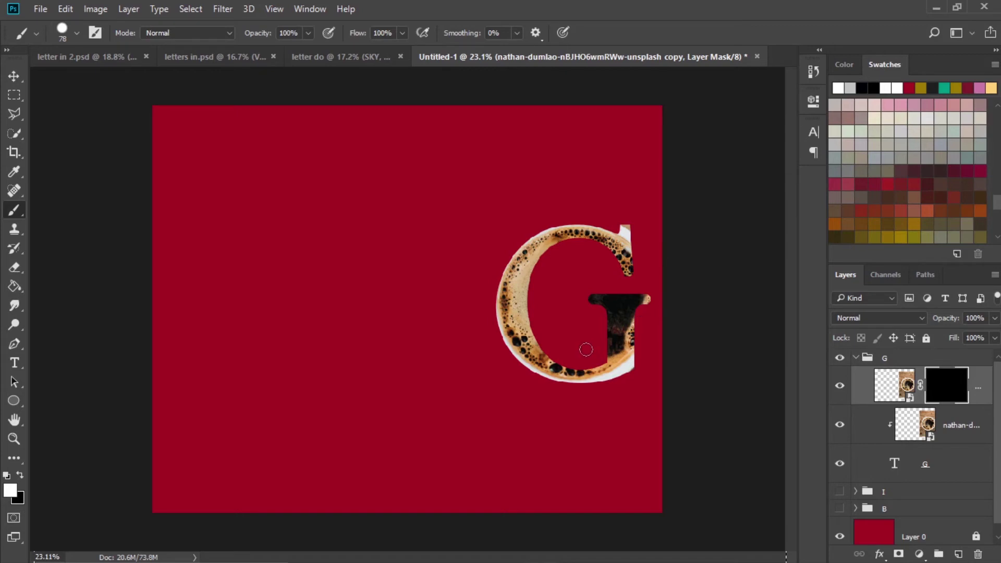
Dab seven white dots on the mask along the G's inner curve, varying the brush size between about 69 and 156 px.
mouse_move(587, 350)
left_mouse_down()
mouse_move(596, 355)
mouse_move(594, 347)
left_mouse_up()
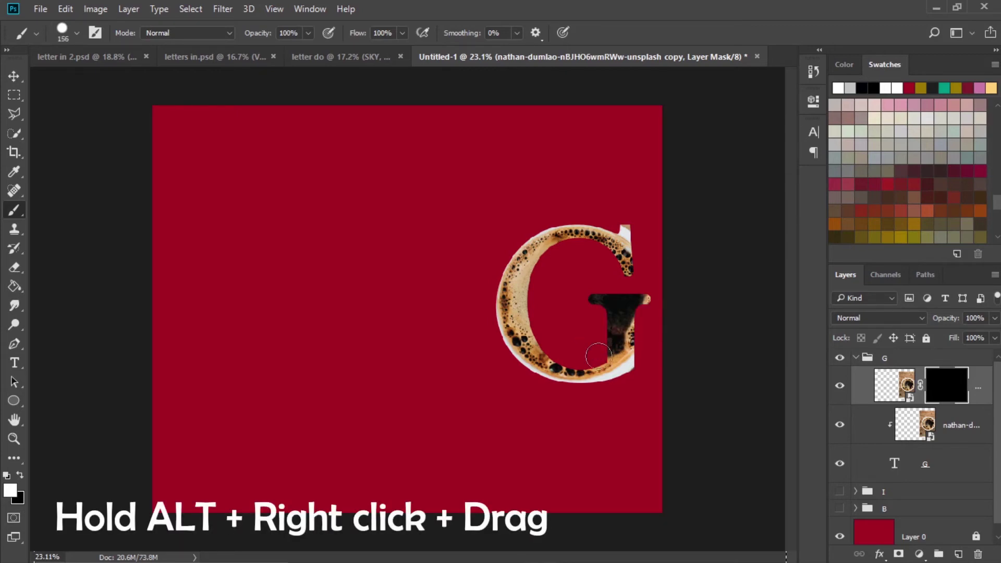
left_click(591, 347)
left_click_drag(591, 348, 559, 344)
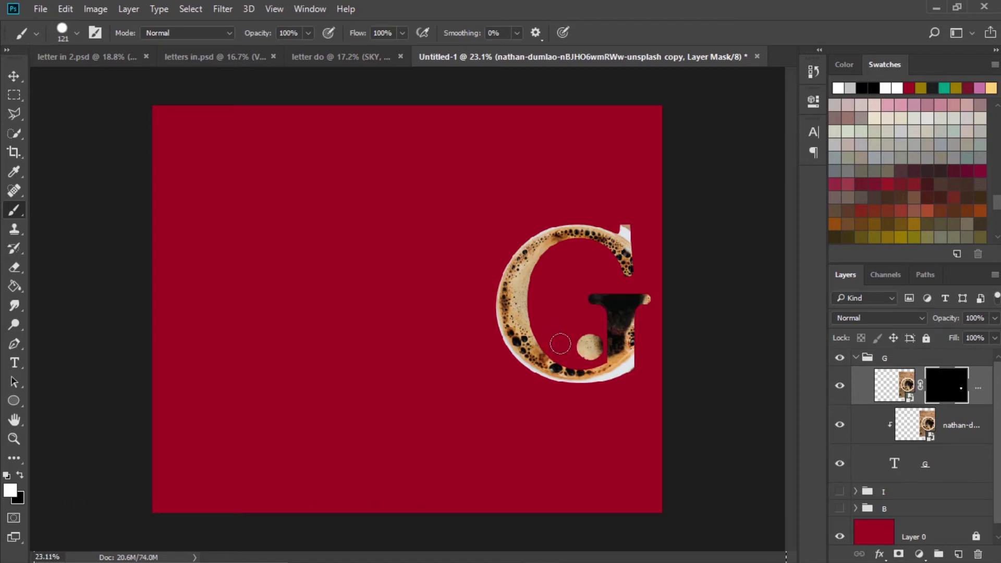
left_click(559, 342)
left_click_drag(547, 317, 547, 317)
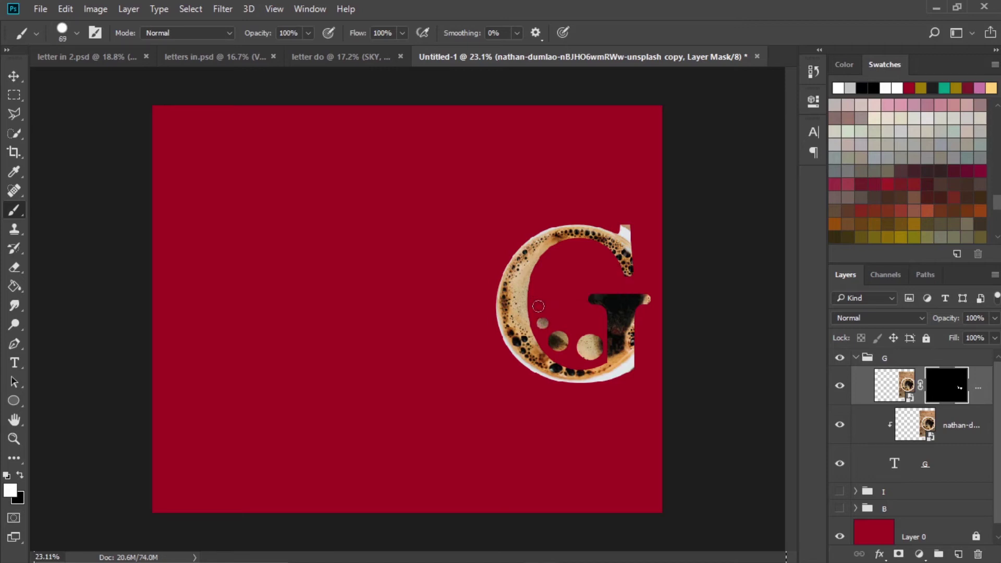
left_click_drag(542, 275, 547, 273)
left_click(549, 271)
left_click_drag(578, 253, 610, 276)
left_click(576, 256)
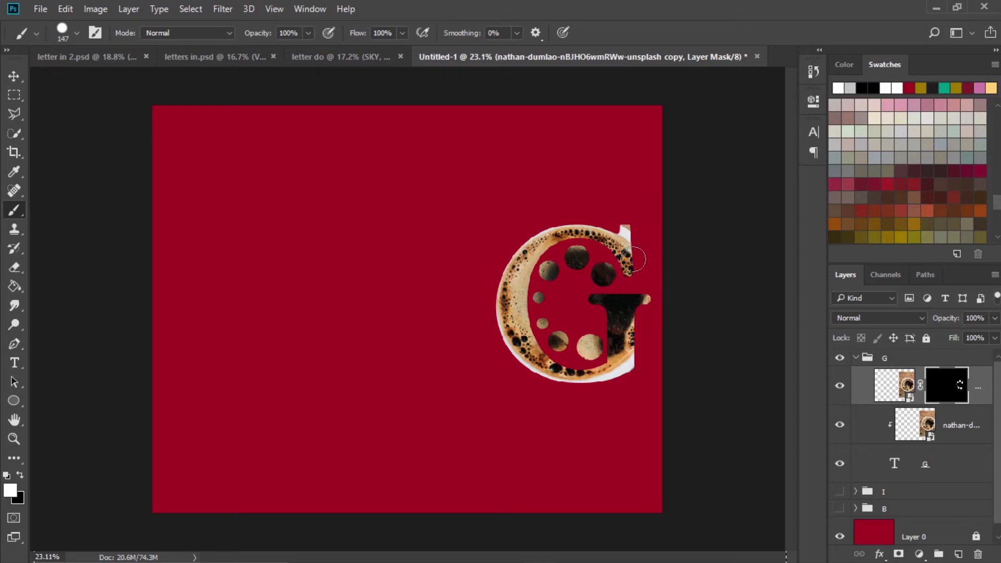
Collapse the G group and show the I and B groups so all three letters are displayed.
key("v")
scroll(626, 261, "down", 3)
left_click(855, 358)
left_click_drag(840, 374, 840, 393)
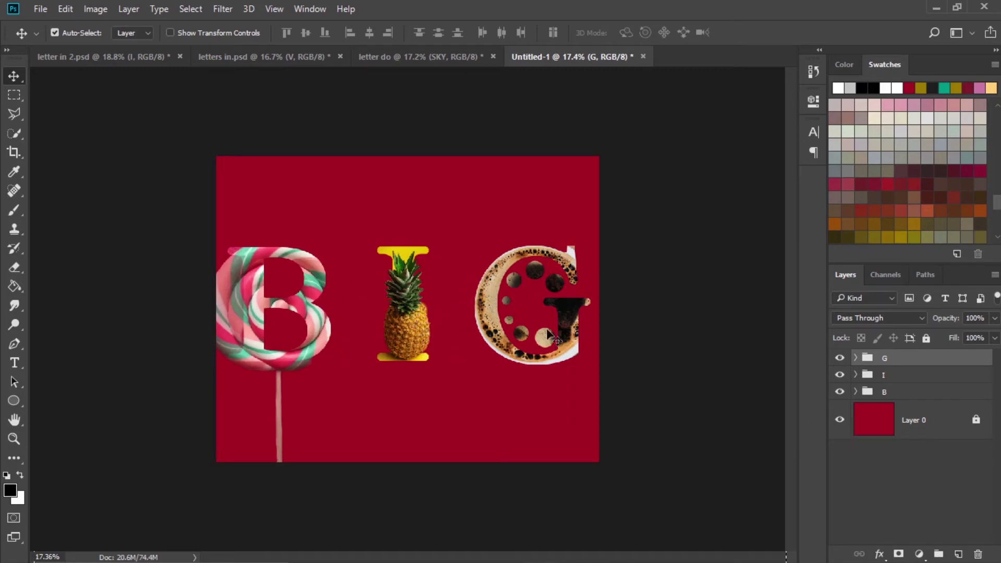
scroll(359, 325, "down", 1)
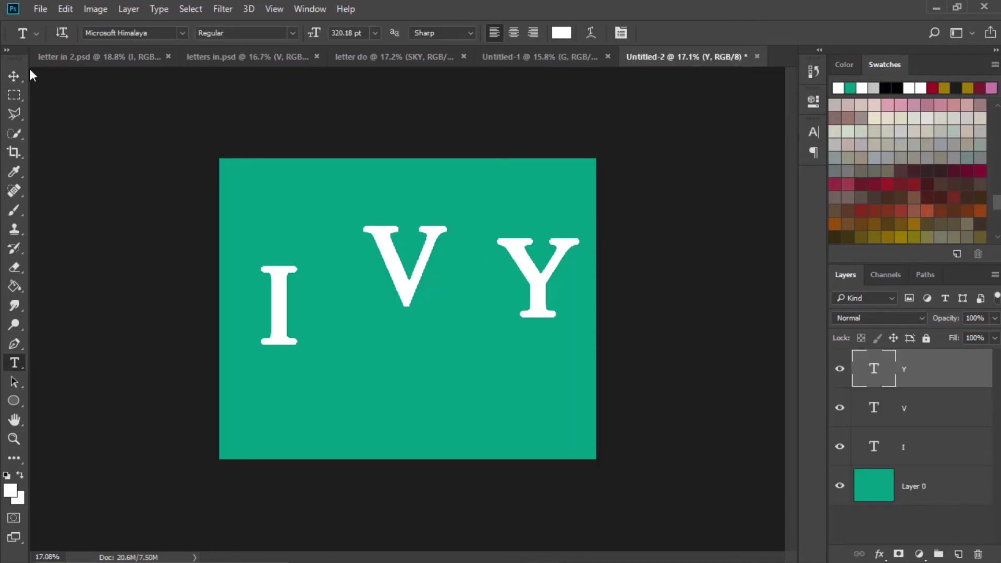
Move the V down level with the I and shift the Y slightly towards the V on the green canvas.
left_click(14, 75)
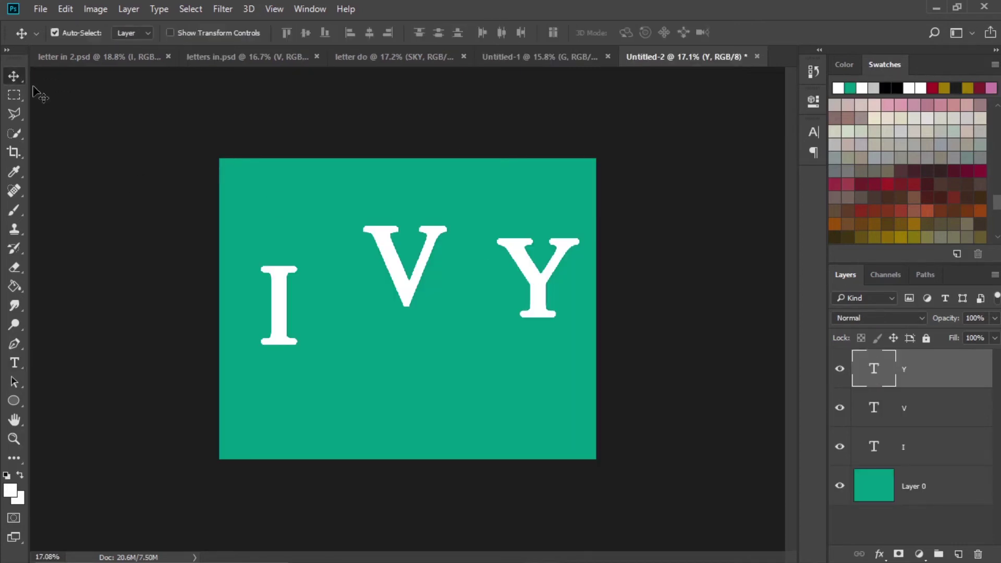
left_click_drag(409, 284, 407, 317)
left_click_drag(543, 279, 514, 156)
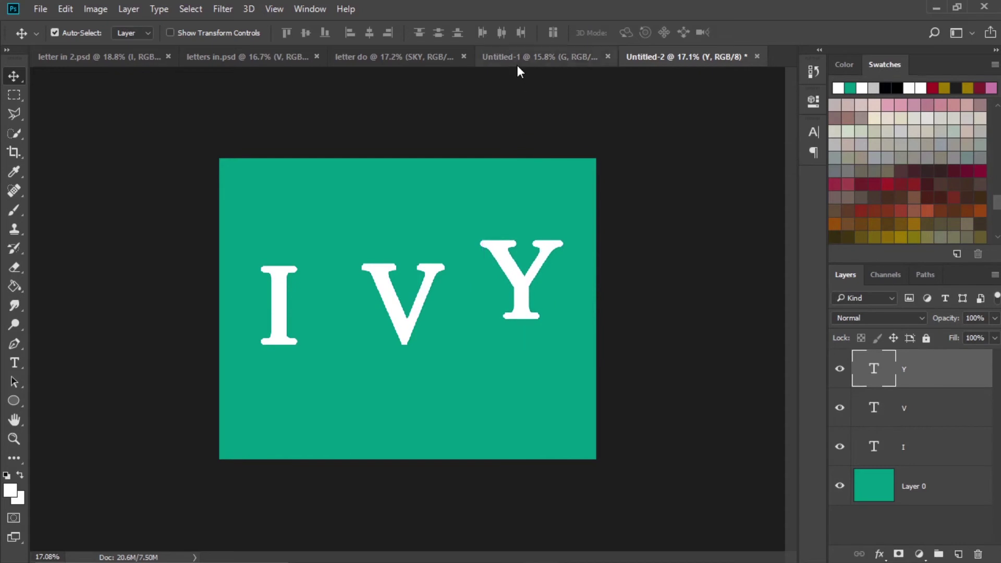
In the Untitled-1 document, scale the I group with the pineapple up to about 188% around its centre.
left_click(517, 64)
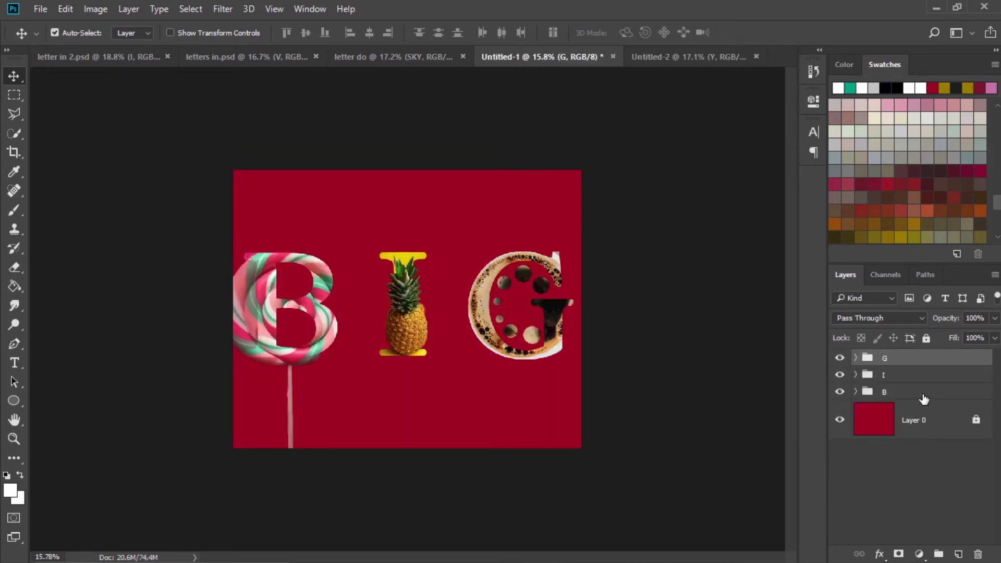
left_click(904, 375)
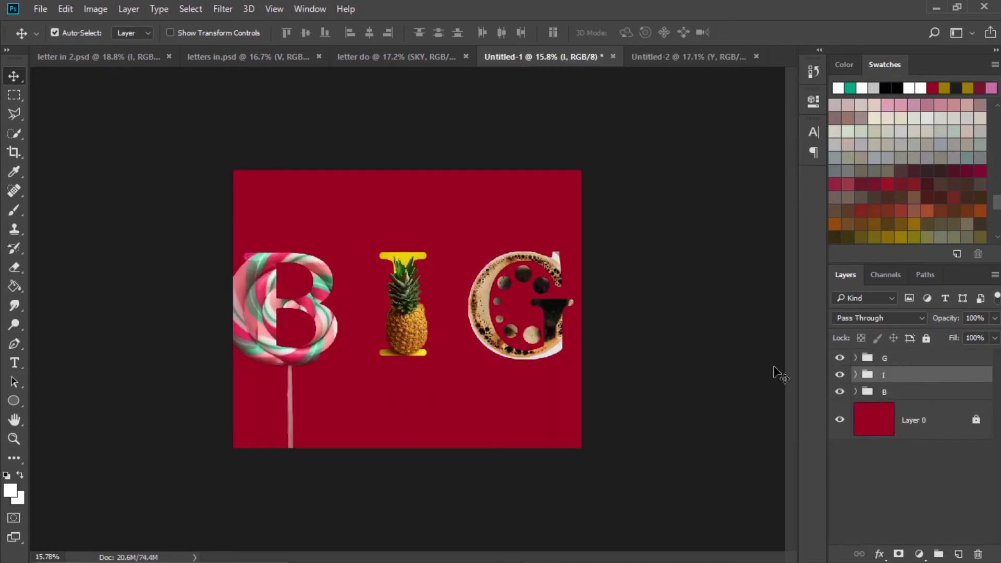
key("ctrl+t")
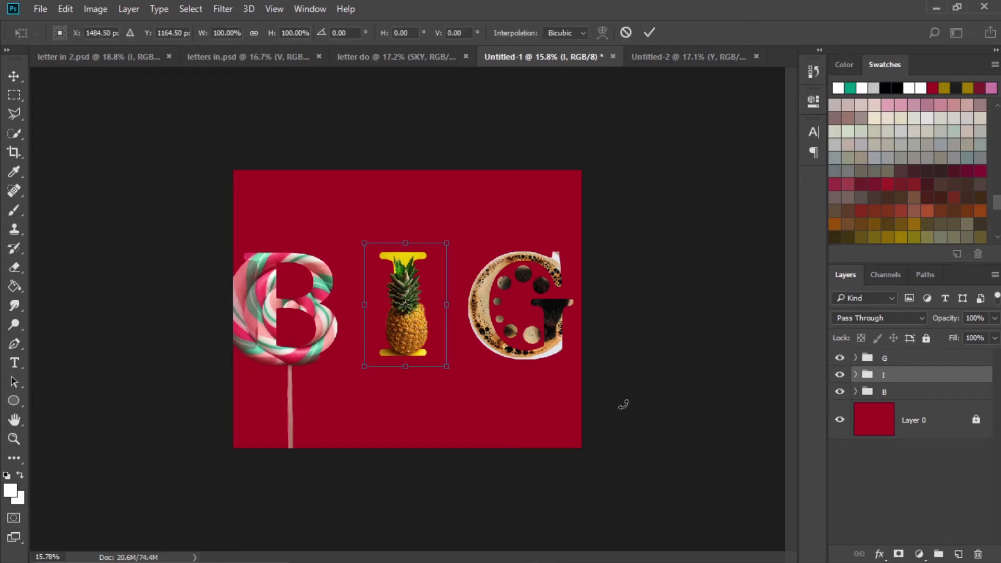
left_click_drag(444, 365, 483, 421)
left_click(649, 32)
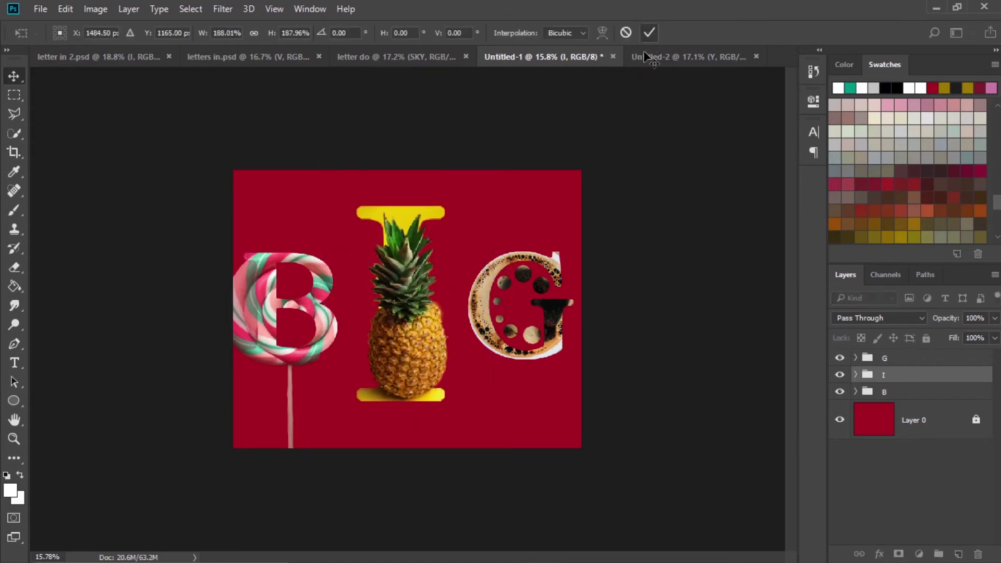
left_click(660, 180)
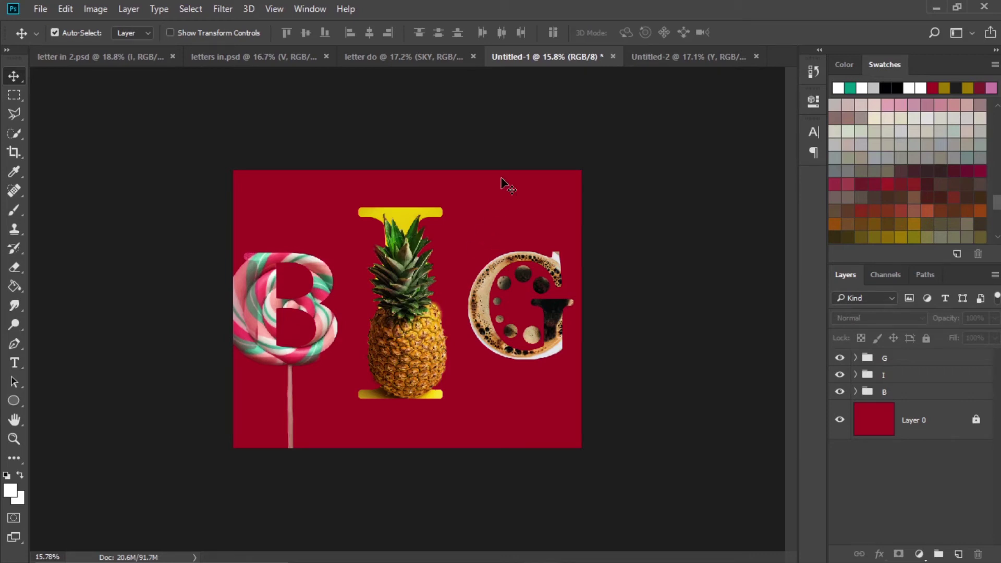
In the Untitled-2 document, lower and enlarge the V, and place the Y at about the same height as the I.
left_click(678, 57)
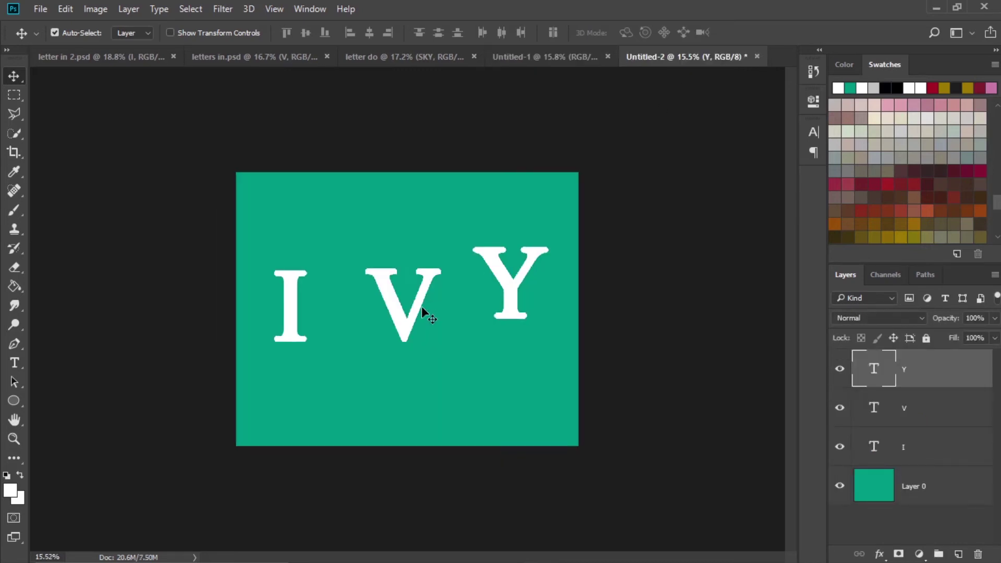
scroll(422, 311, "up", 1)
left_click_drag(407, 329, 393, 386)
key("ctrl+t")
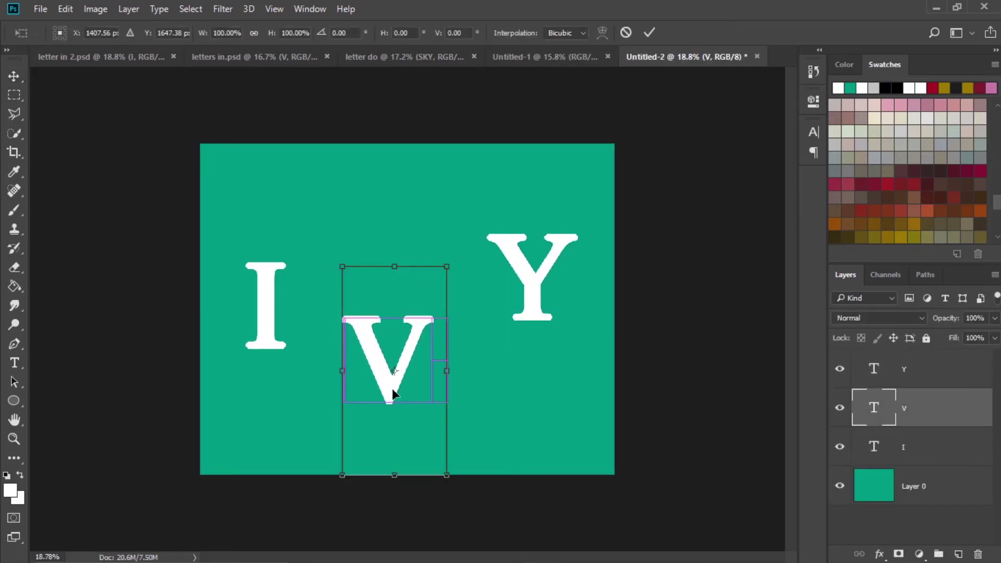
left_click_drag(445, 476, 474, 513)
left_click(649, 33)
left_click_drag(537, 274, 537, 305)
left_click_drag(266, 280, 266, 283)
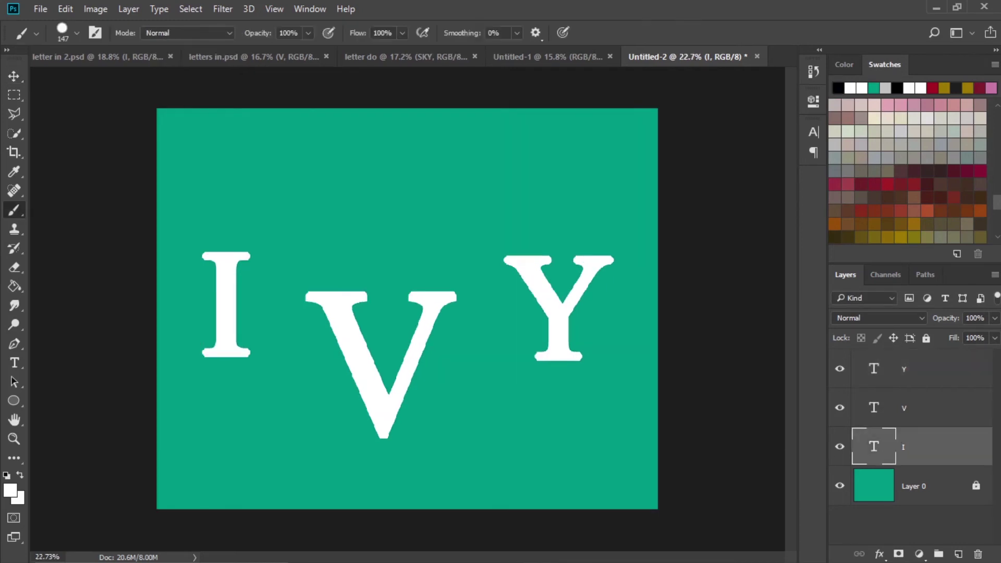
Place the sheri-silver chocolate popsicle photo from the TEXTURES folder into the Untitled-2 document, directly above the I text layer.
left_click(374, 549)
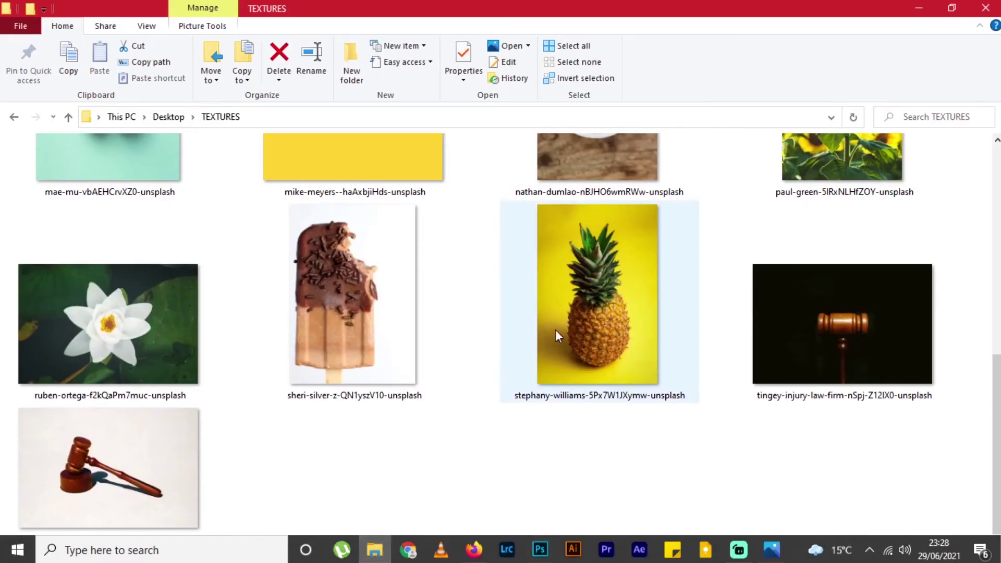
scroll(557, 336, "up", 3)
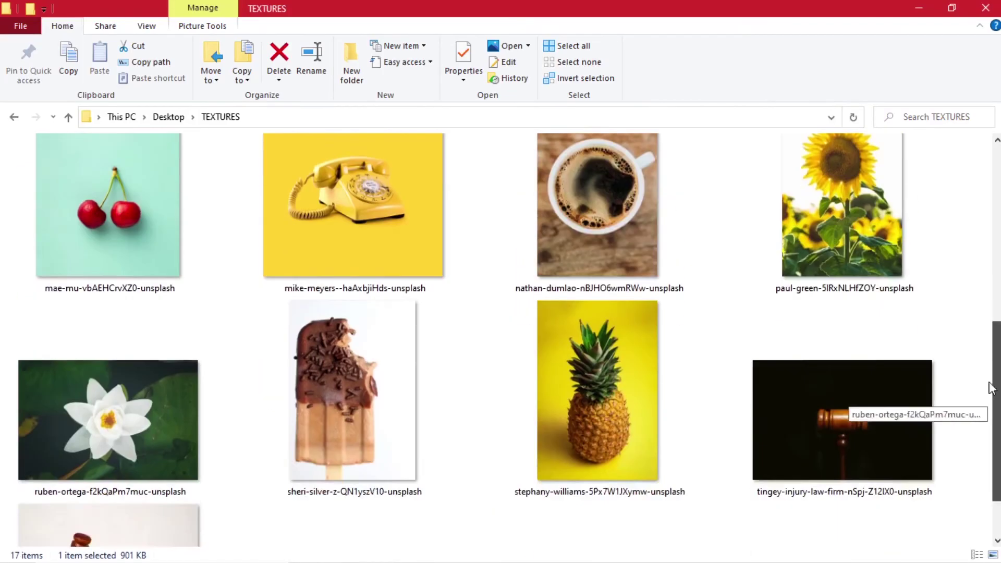
scroll(557, 335, "down", 3)
left_click(408, 397)
left_click_drag(409, 397, 237, 302)
Scale the popsicle photo down and position it over the I so that its upper part extends above the letter.
left_click_drag(428, 227, 308, 196)
left_click_drag(425, 501, 334, 415)
left_click_drag(330, 284, 292, 239)
left_click(502, 32)
key("b")
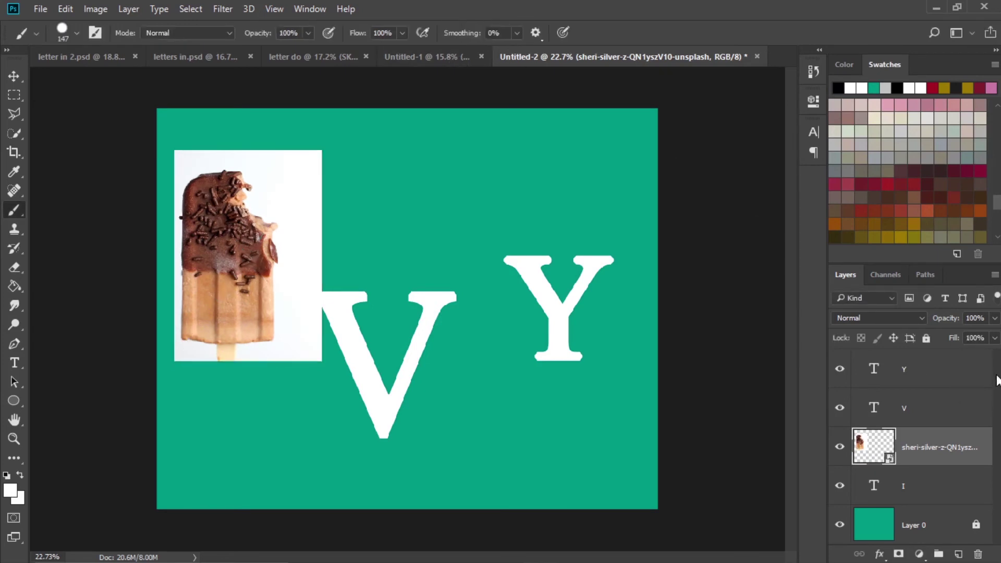
Rasterize the popsicle photo, nudge it over the I while it is at 64% opacity, and return it to 100% opacity.
left_click(994, 318)
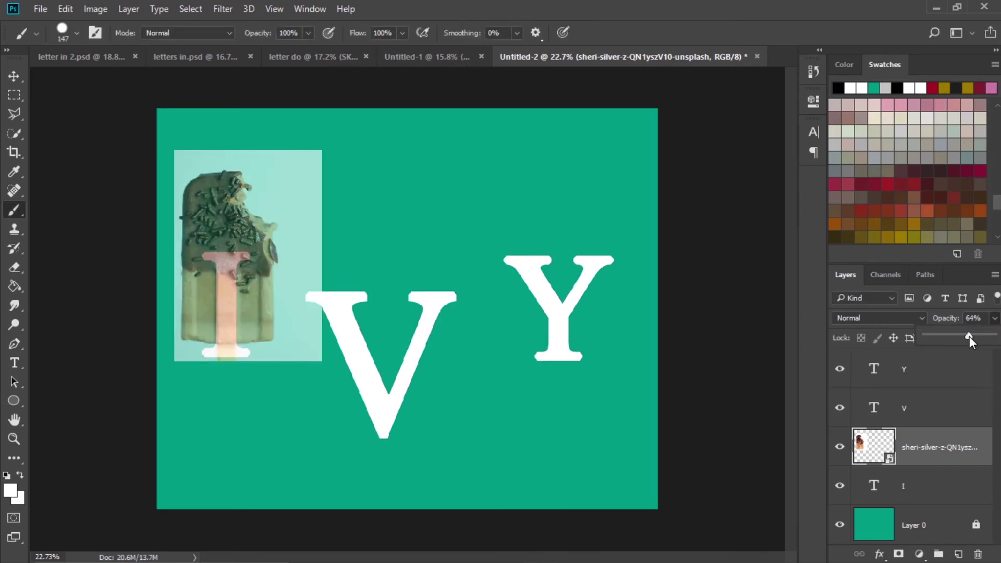
left_click(292, 211)
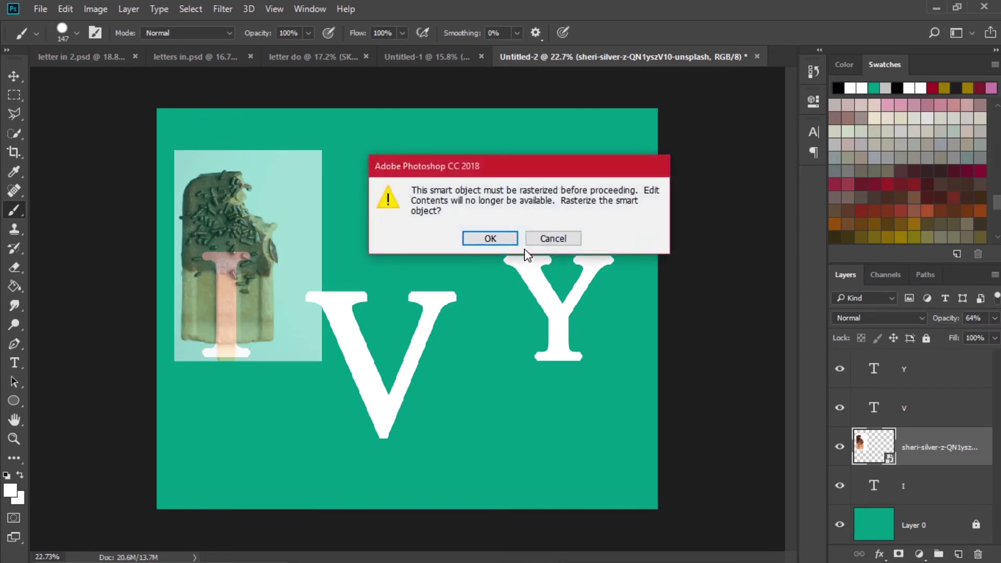
left_click(493, 240)
key("v")
mouse_move(290, 227)
left_mouse_down()
mouse_move(290, 236)
mouse_move(289, 227)
left_mouse_up()
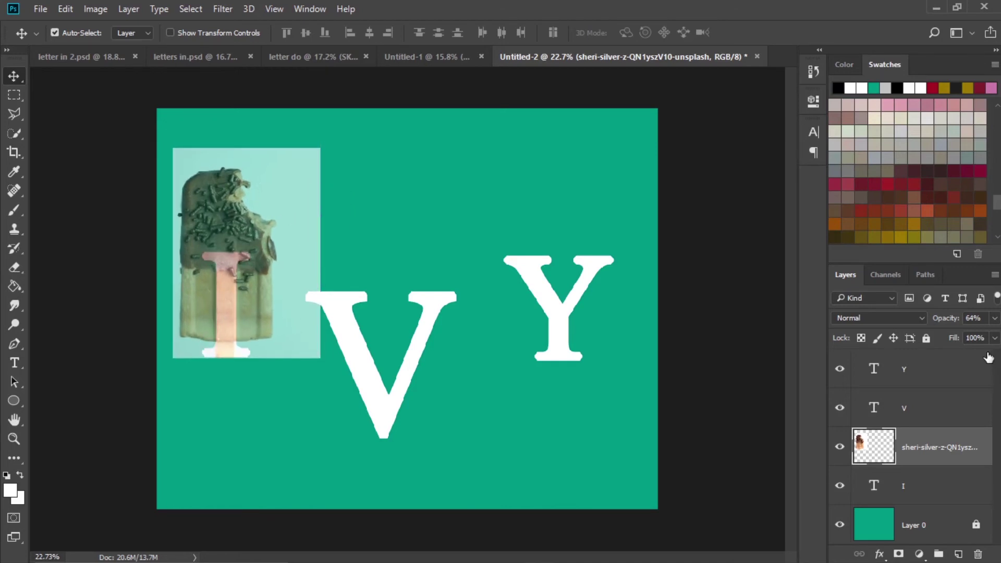
left_click(995, 318)
left_click_drag(969, 339, 996, 339)
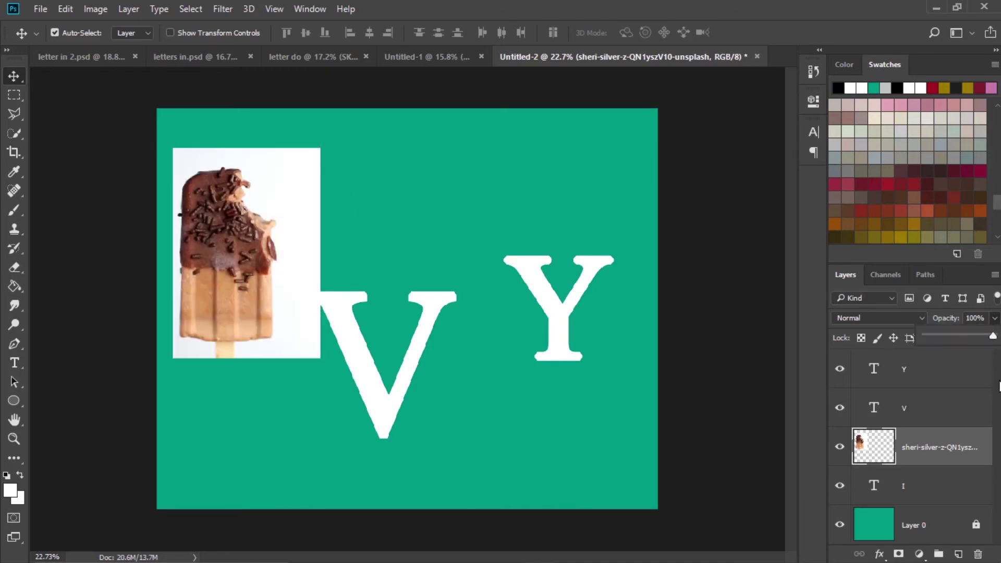
Group the popsicle photo with the I text layer and name the group I.
left_click(920, 492, "shift")
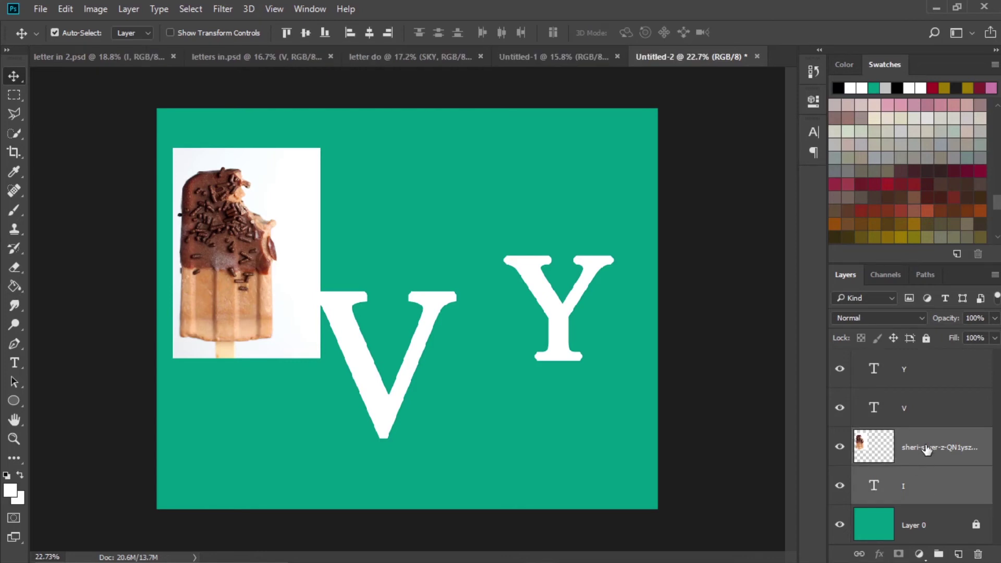
right_click(931, 447)
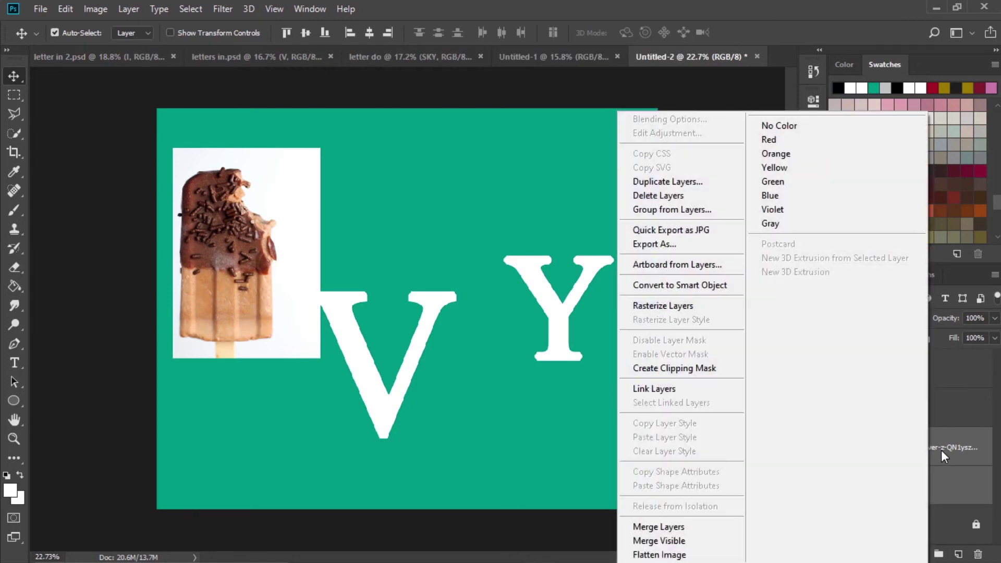
left_click(941, 450)
key("ctrl+g")
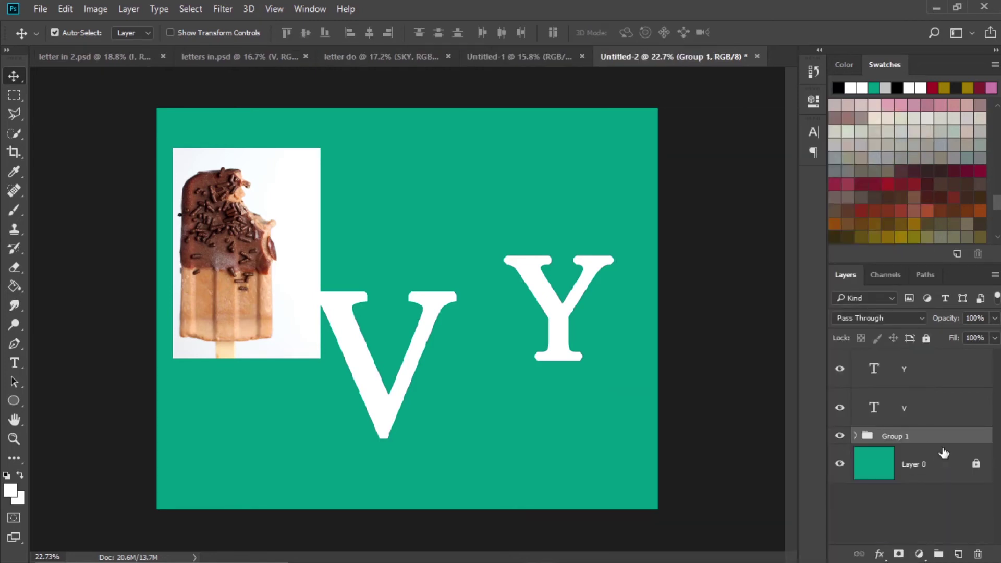
double_click(900, 439)
type("I")
left_click(906, 499)
Duplicate the popsicle photo inside the I group and hide the upper copy.
left_click(856, 436)
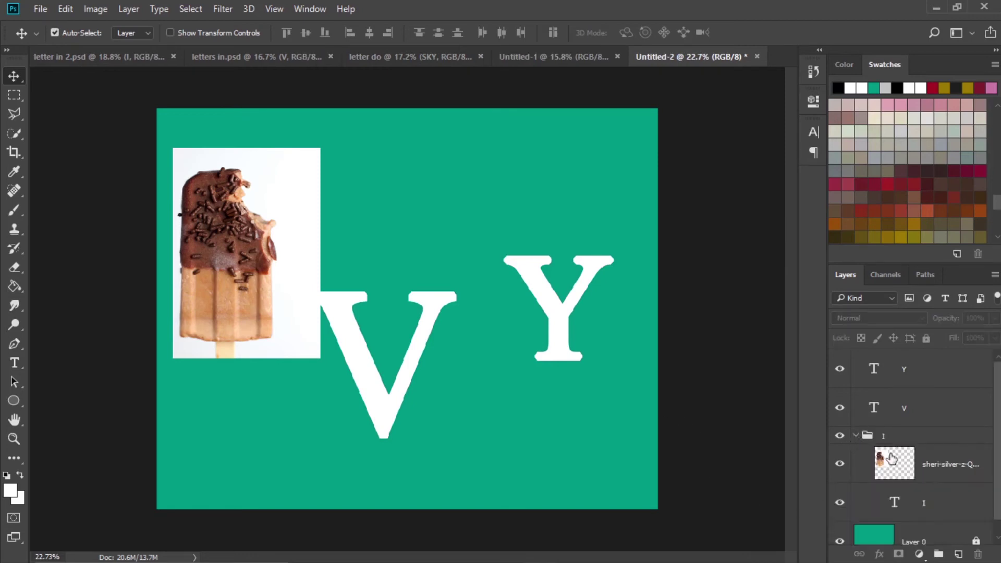
left_click(904, 463)
key("ctrl+j")
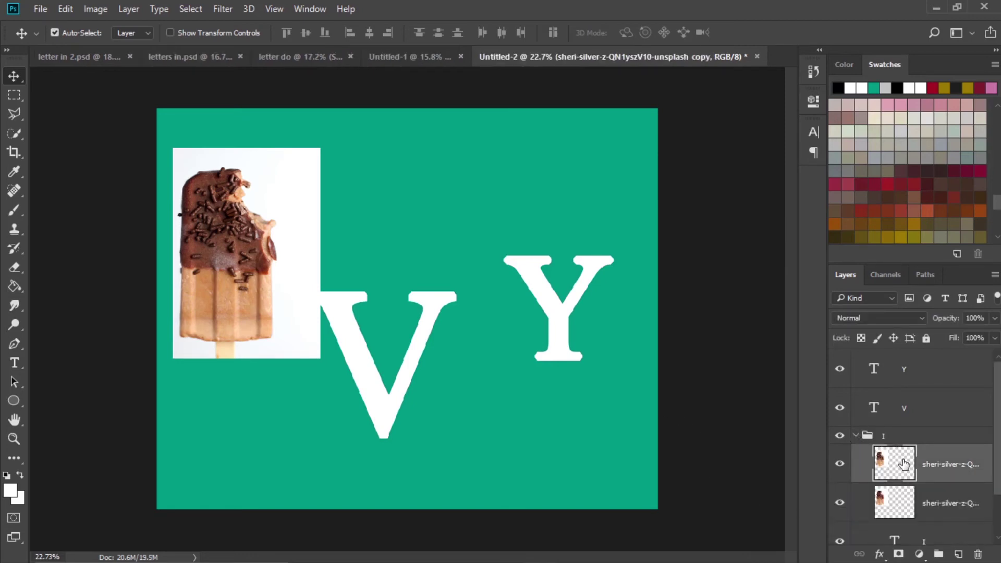
scroll(894, 469, "down", 1)
left_click(894, 447)
left_click(840, 412)
left_click(894, 409)
Clip the lower popsicle photo to the I text layer and show the upper copy again.
left_click(895, 446)
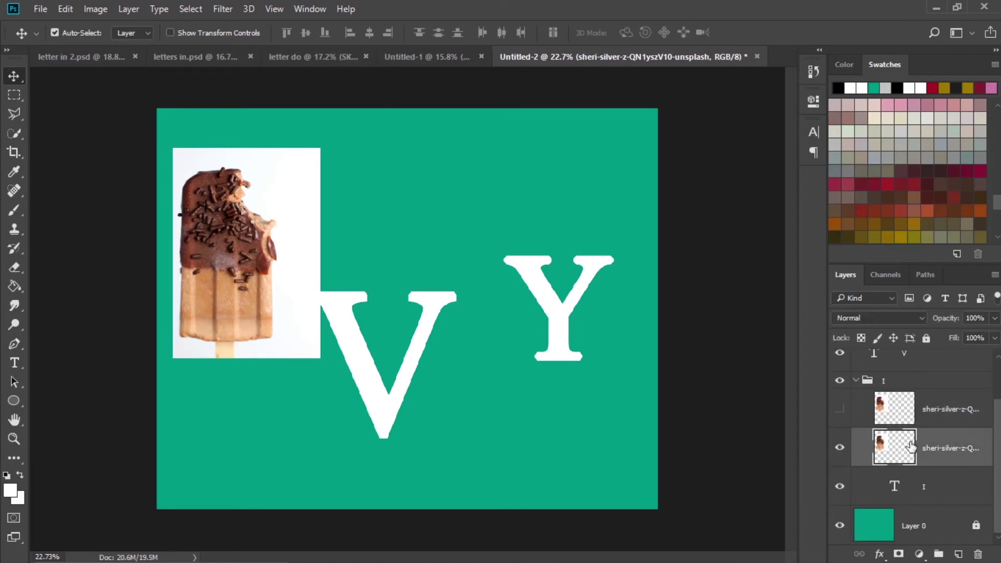
right_click(950, 441)
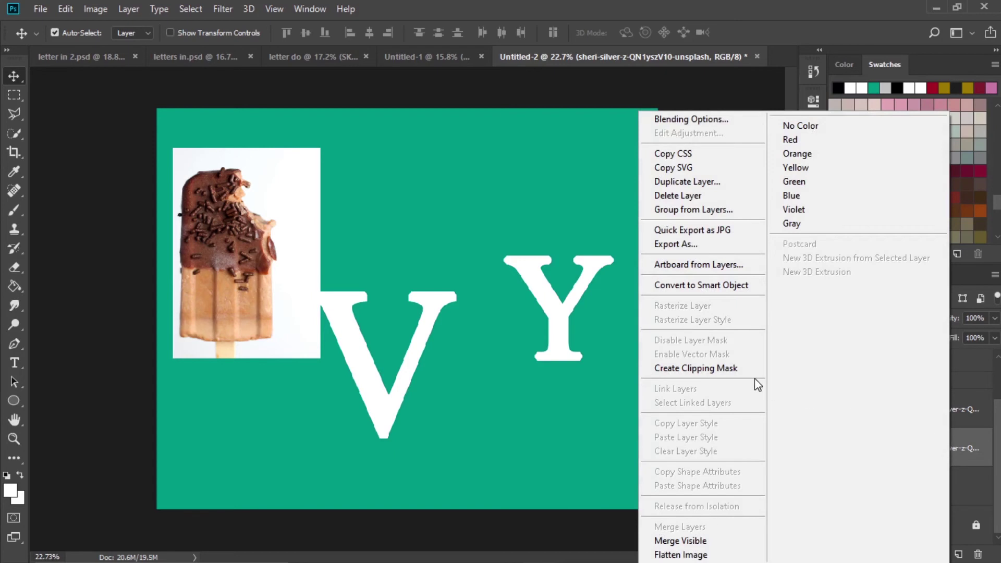
left_click(730, 366)
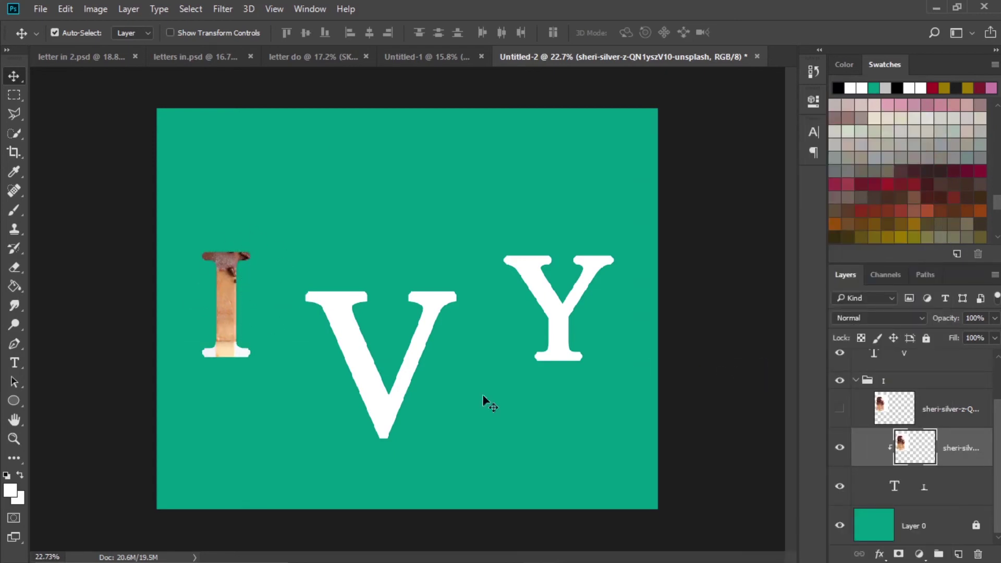
left_click(881, 409)
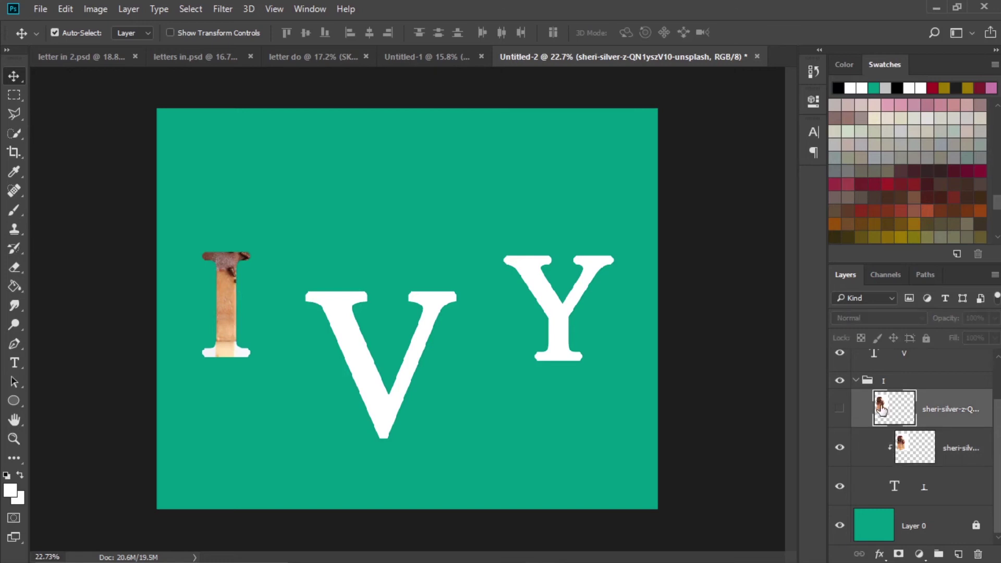
left_click(839, 412)
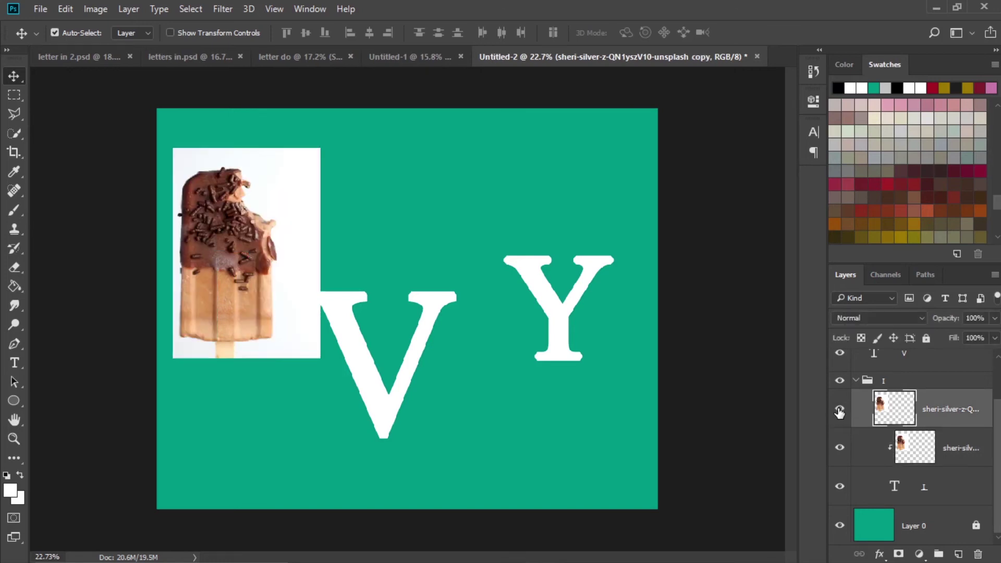
Try to reveal the popsicle around the I by painting with white on a black mask added to the upper photo copy.
left_click(898, 554, "alt")
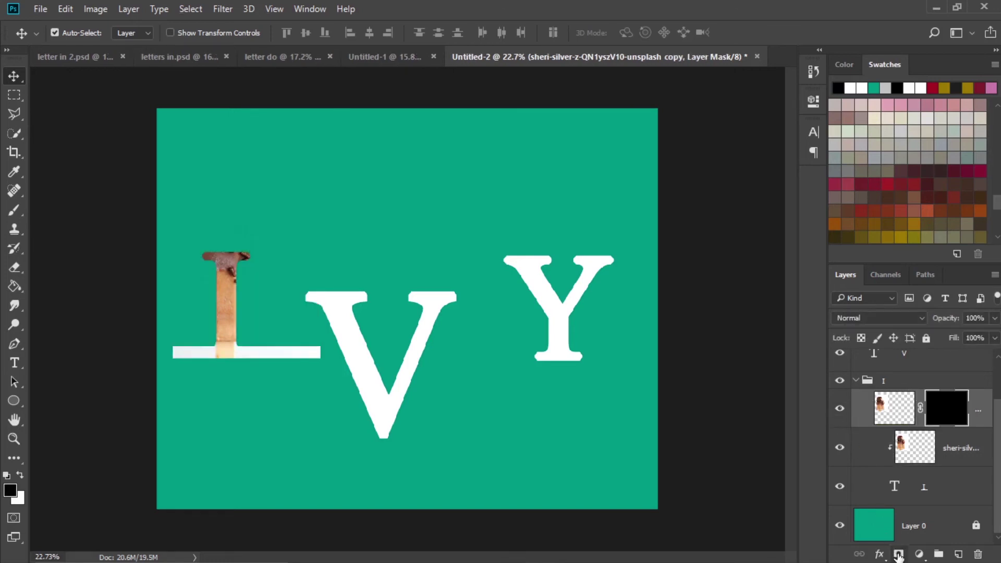
key("b")
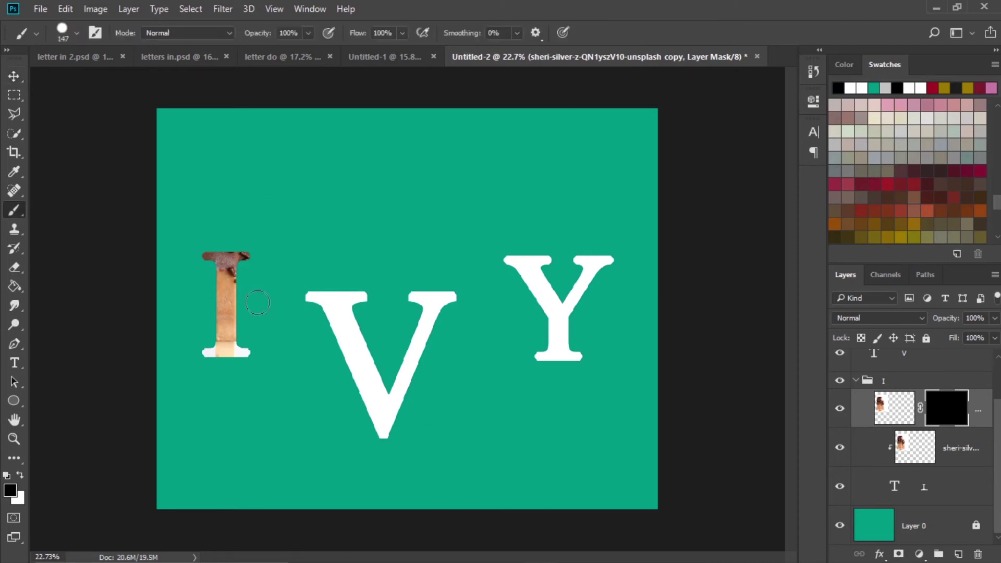
key("bracketright")
key("x")
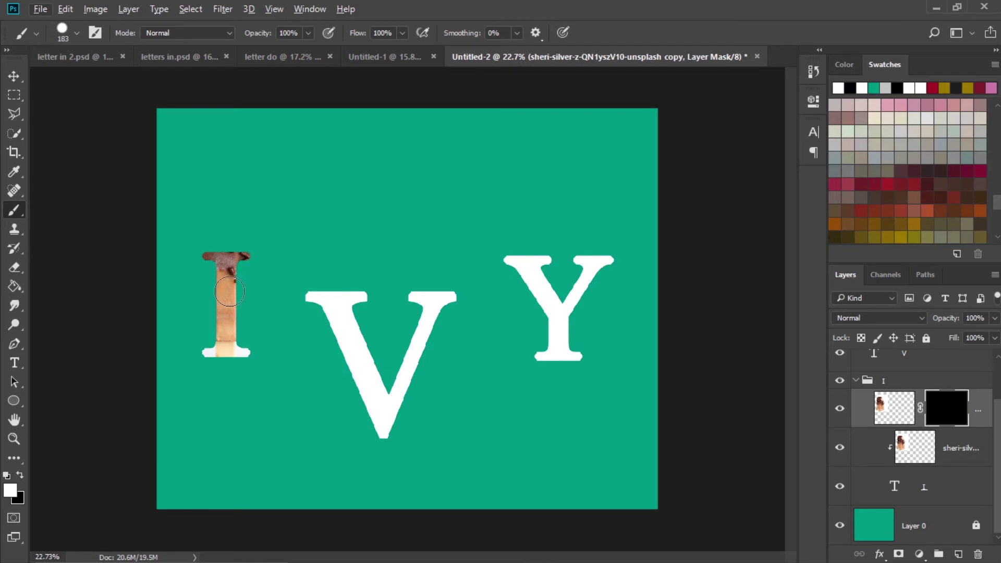
mouse_move(284, 275)
left_mouse_down()
mouse_move(258, 284)
mouse_move(275, 268)
mouse_move(286, 187)
left_mouse_up()
mouse_move(250, 281)
left_mouse_down()
mouse_move(229, 333)
mouse_move(258, 235)
mouse_move(264, 270)
mouse_move(241, 219)
mouse_move(233, 226)
mouse_move(254, 193)
mouse_move(267, 290)
mouse_move(242, 254)
mouse_move(198, 253)
mouse_move(214, 189)
mouse_move(233, 207)
mouse_move(237, 259)
mouse_move(202, 266)
mouse_move(229, 94)
mouse_move(186, 143)
mouse_move(189, 254)
mouse_move(170, 268)
mouse_move(265, 194)
mouse_move(263, 141)
mouse_move(220, 310)
mouse_move(253, 264)
mouse_move(246, 298)
left_mouse_up()
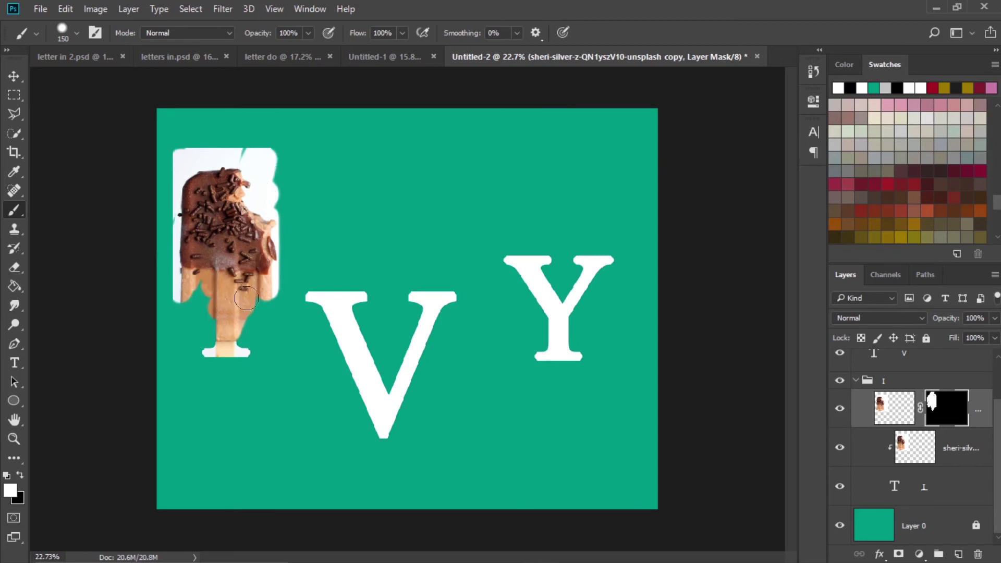
Delete the layer mask from the upper popsicle copy.
left_click(14, 78)
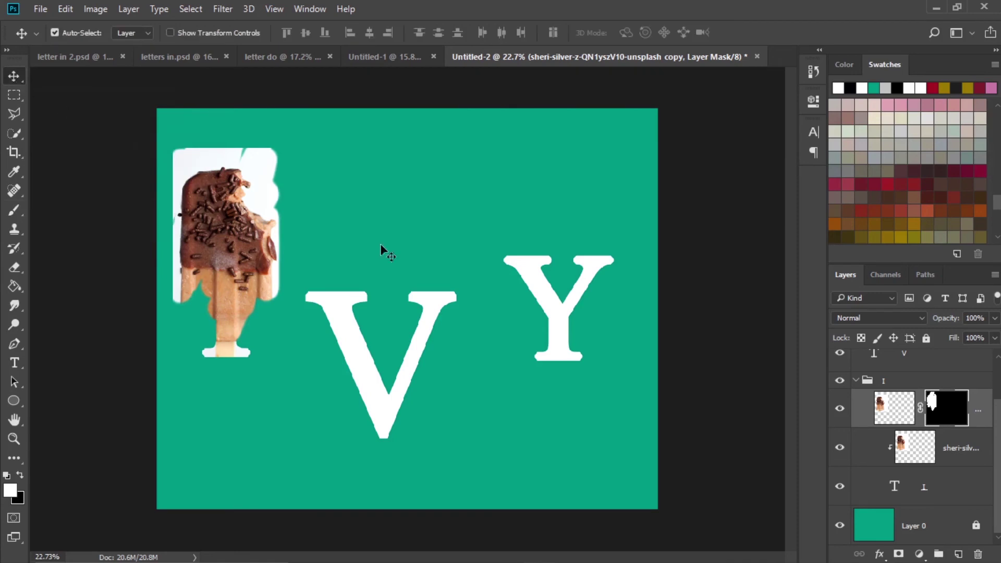
right_click(949, 409)
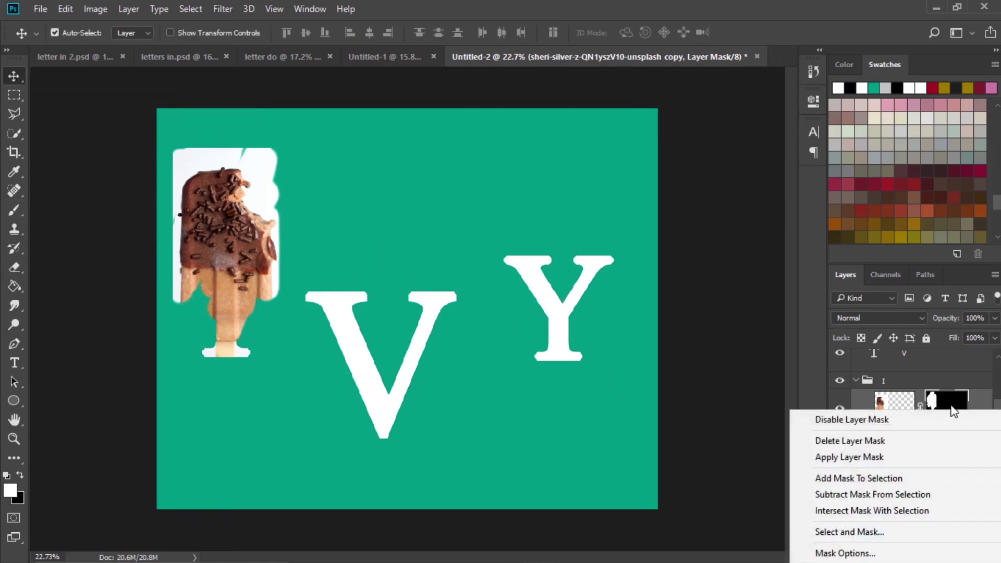
left_click(882, 443)
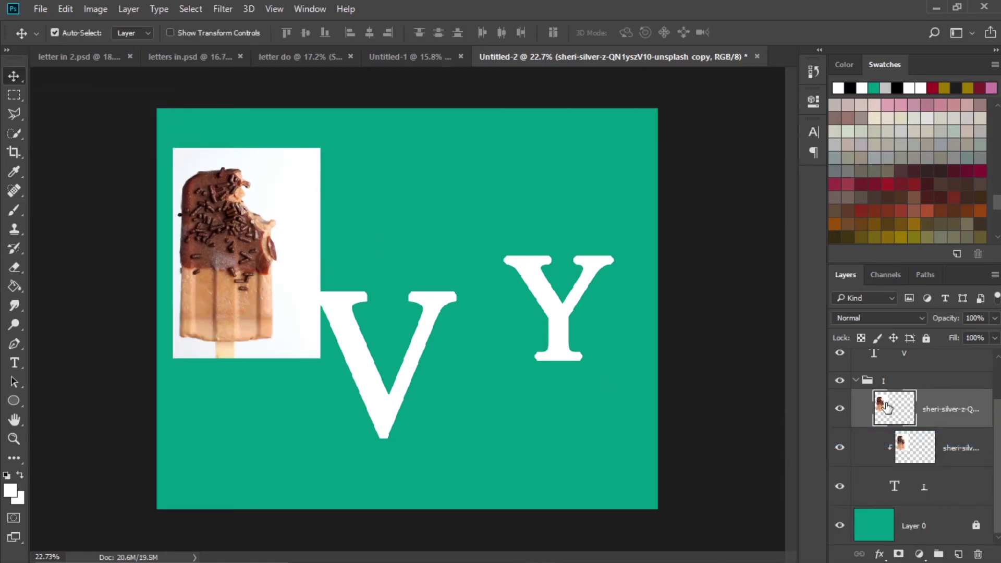
Hide the clipped photo and all the letter layers, and select the popsicle in the upper copy with the Quick Selection tool.
left_click(840, 448)
left_click(840, 493)
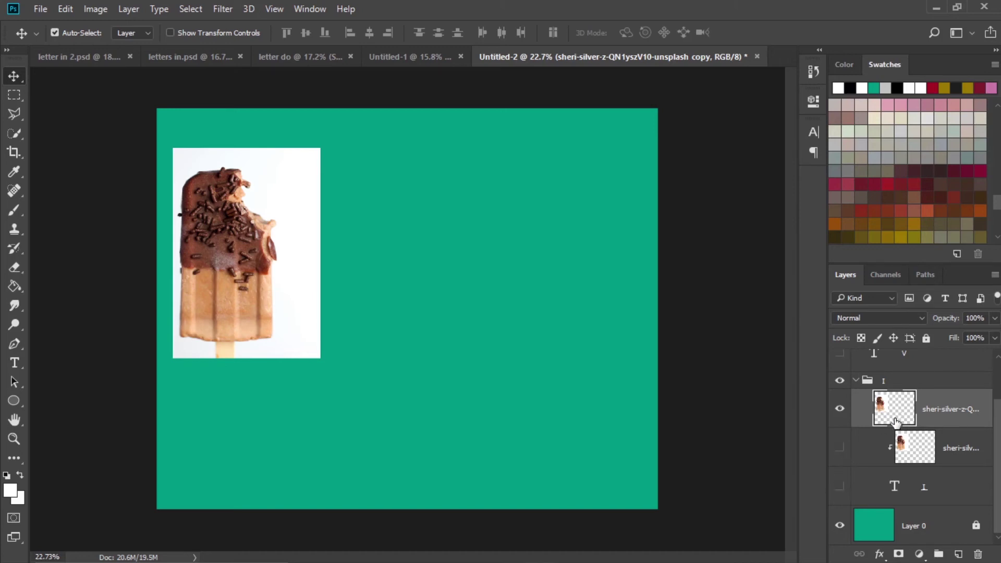
left_click(15, 134)
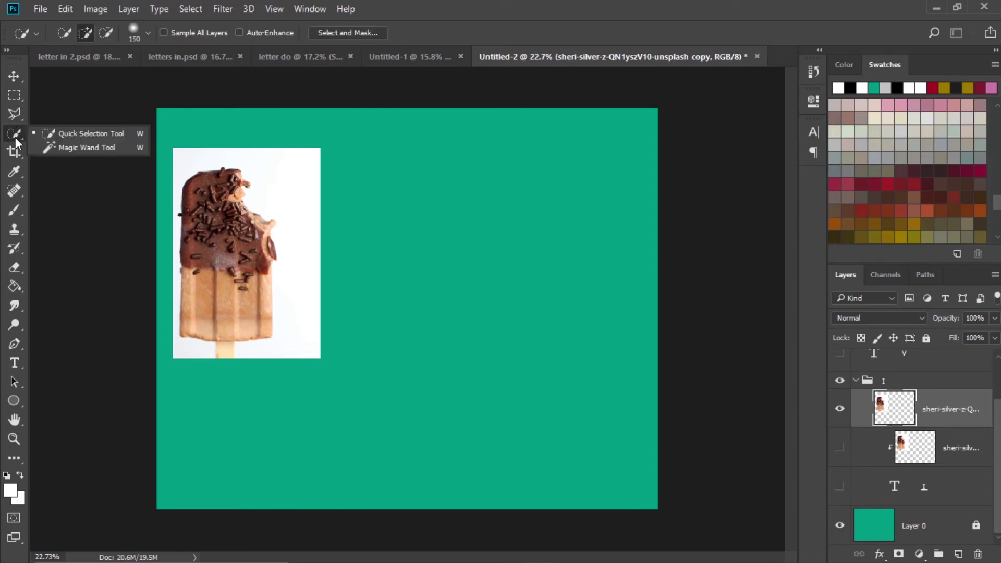
left_click(77, 133)
mouse_move(206, 180)
left_mouse_down()
mouse_move(229, 236)
mouse_move(230, 274)
mouse_move(214, 222)
mouse_move(225, 219)
mouse_move(243, 241)
left_mouse_up()
mouse_move(240, 218)
left_mouse_down()
mouse_move(254, 309)
mouse_move(209, 312)
left_mouse_up()
scroll(282, 303, "up", 2)
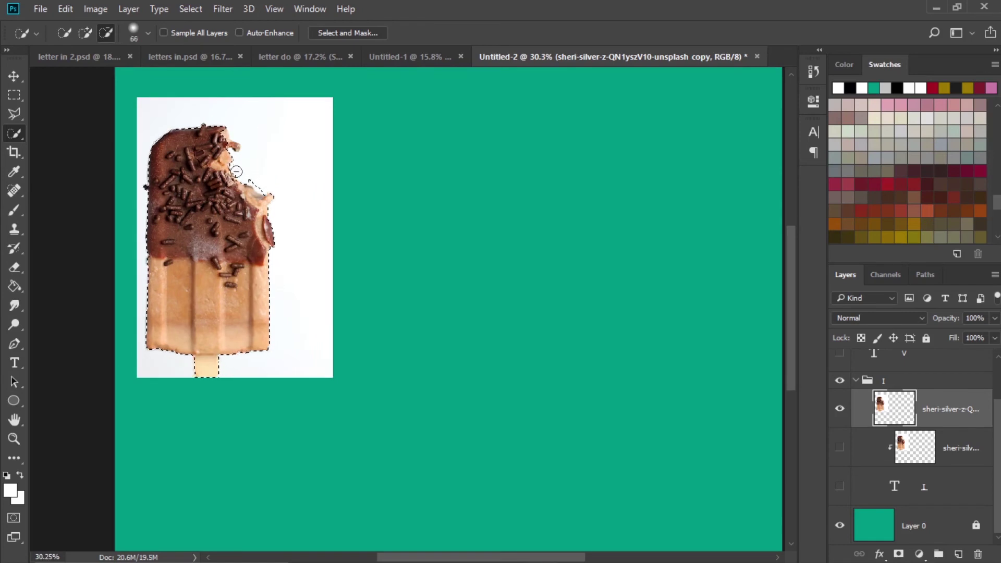
Invert the popsicle selection, delete the white background from the upper copy and deselect.
scroll(271, 201, "down", 2)
right_click(949, 405)
key("Escape")
key("shift+ctrl+i")
key("Delete")
key("ctrl+d")
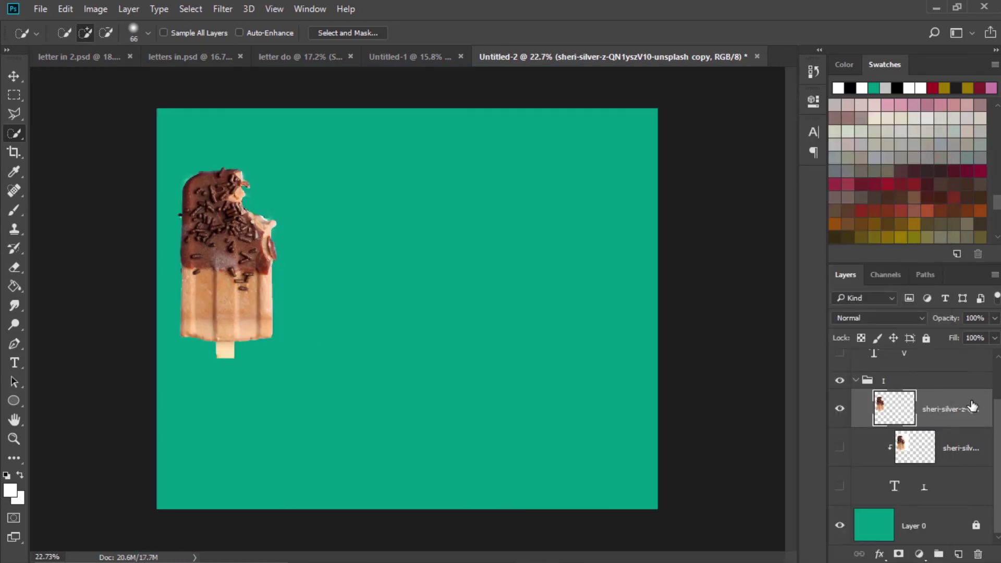
Show the clipped photo and the I text layer again, and add a black layer mask to the cut-out popsicle copy.
key("v")
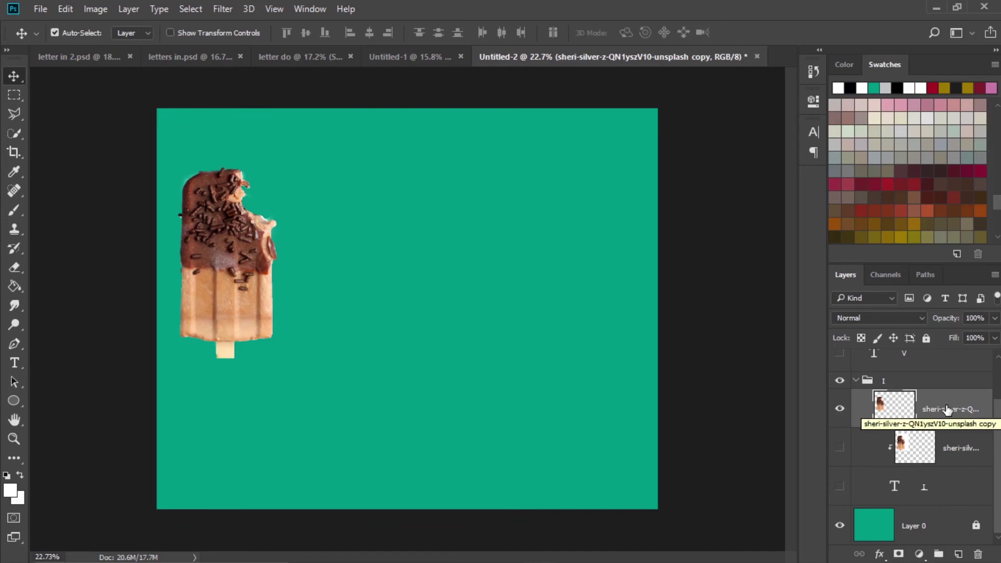
left_click_drag(842, 460, 843, 478)
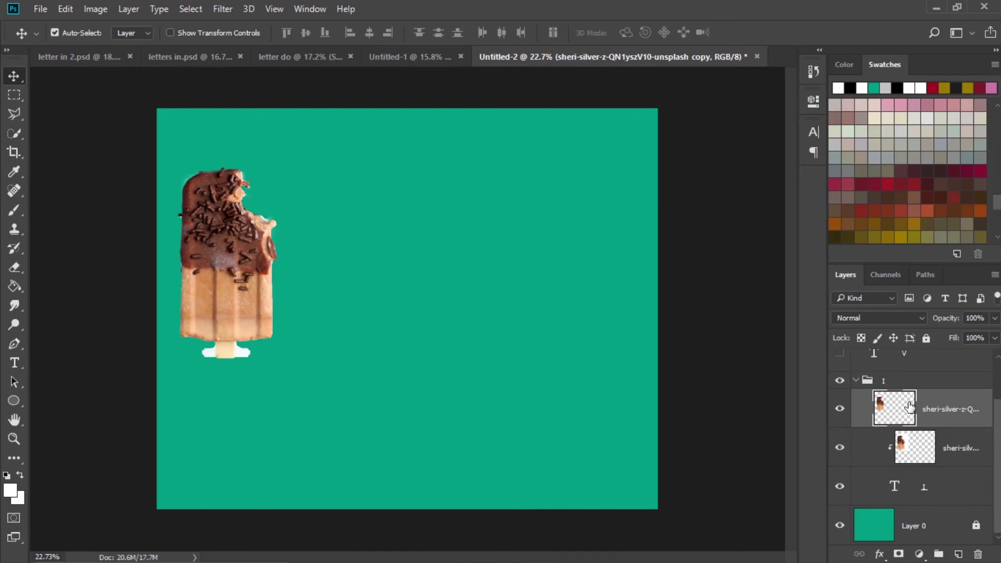
left_click(899, 553, "alt")
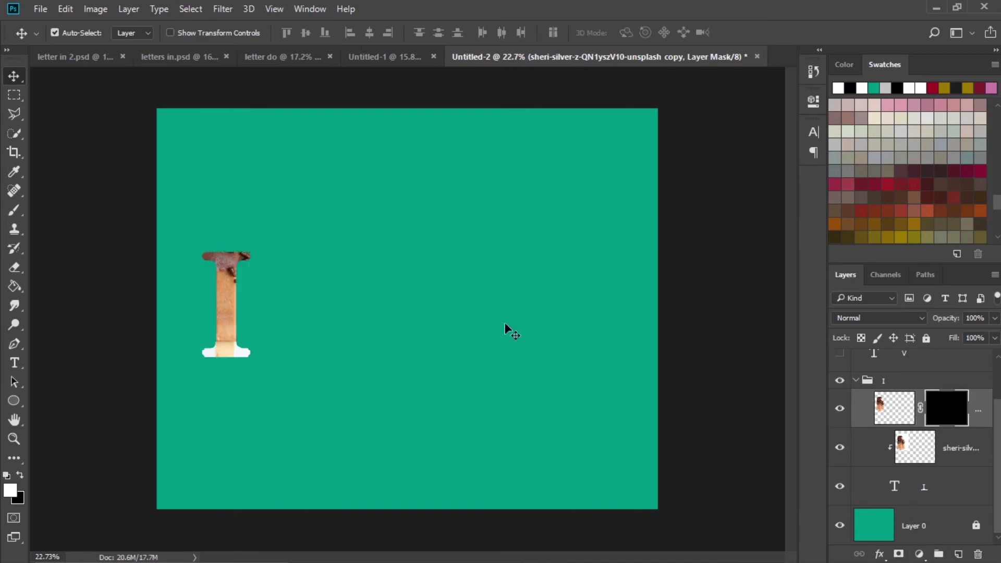
Paint white on the popsicle copy's mask with the Brush to reveal the chocolate part extending beyond the letter I.
key("b")
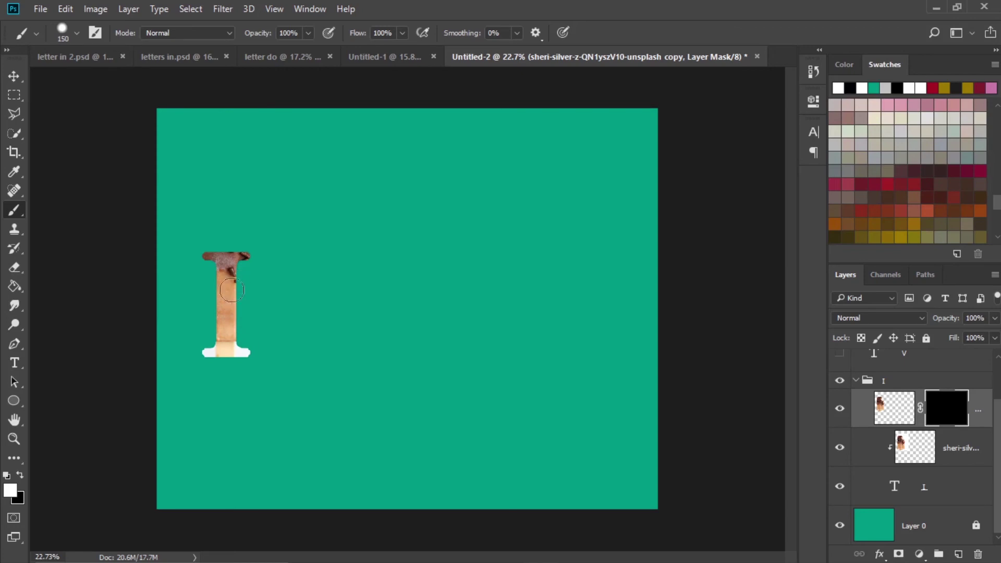
mouse_move(326, 282)
left_mouse_down()
mouse_move(315, 326)
mouse_move(302, 302)
left_mouse_up()
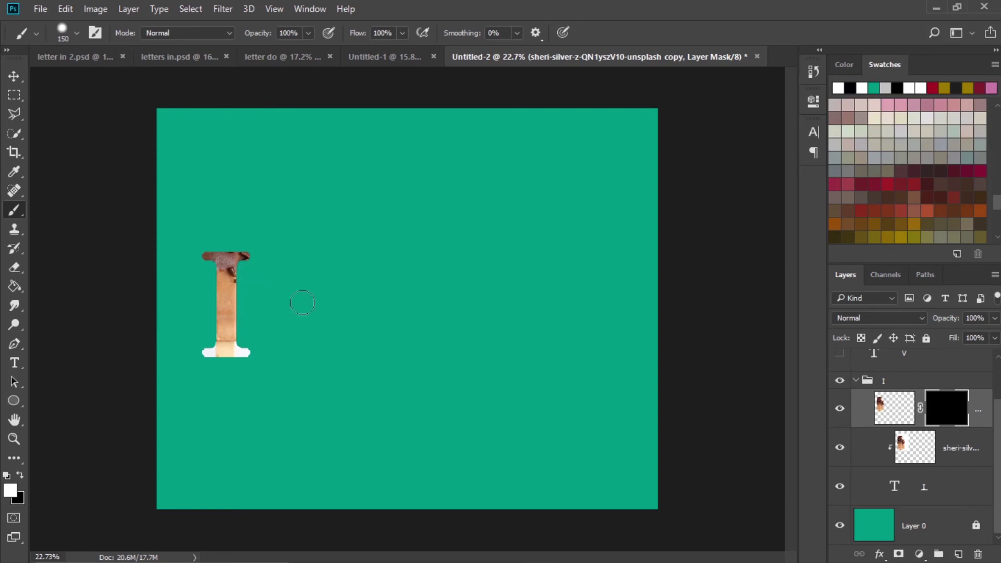
left_click(399, 36)
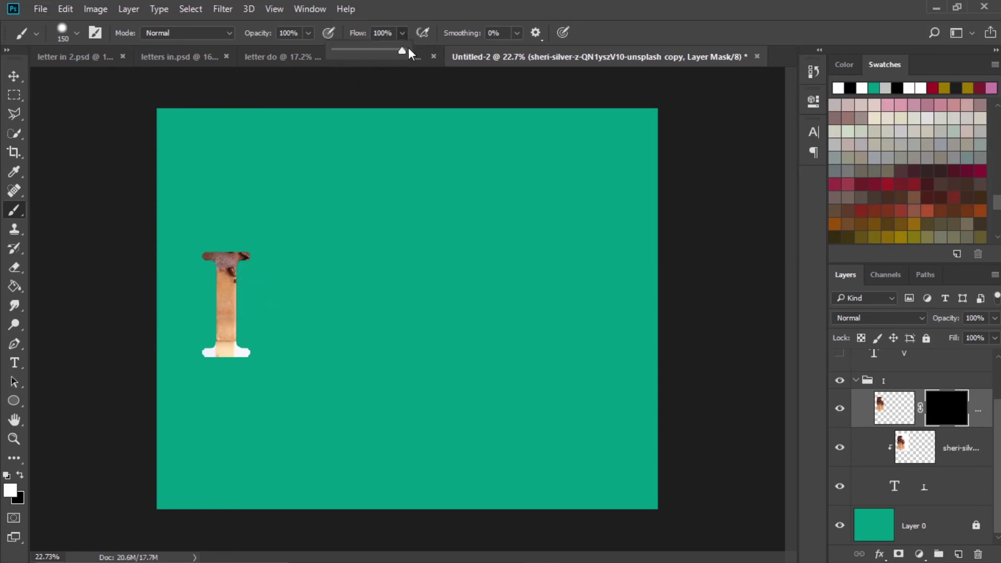
left_click(480, 7)
left_click_drag(229, 305, 239, 237)
mouse_move(243, 277)
left_mouse_down()
mouse_move(250, 226)
mouse_move(225, 229)
mouse_move(217, 205)
mouse_move(198, 219)
mouse_move(231, 218)
mouse_move(196, 247)
mouse_move(224, 243)
mouse_move(216, 177)
mouse_move(242, 238)
mouse_move(218, 257)
mouse_move(196, 239)
mouse_move(249, 179)
left_mouse_up()
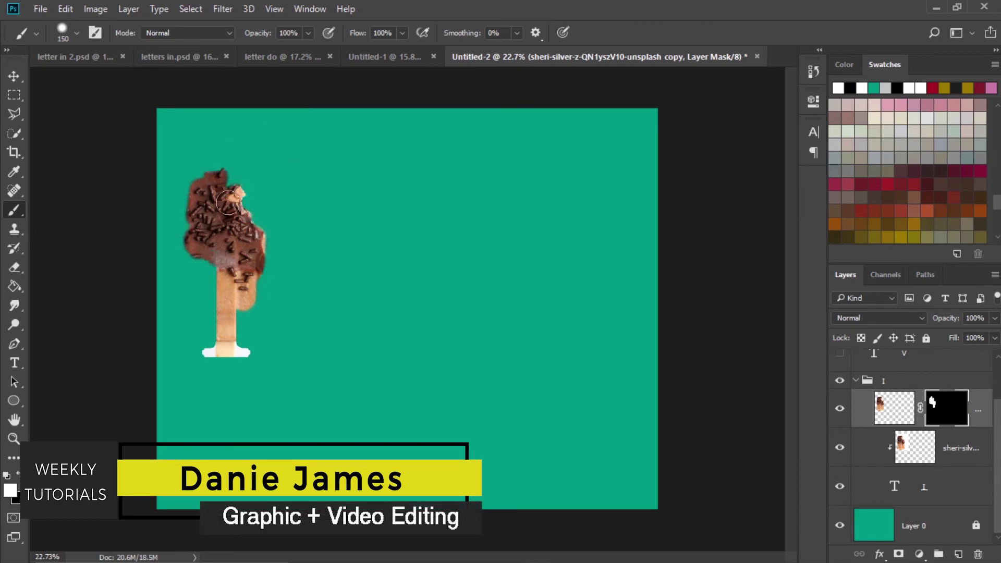
mouse_move(218, 208)
left_mouse_down()
mouse_move(204, 245)
mouse_move(222, 266)
mouse_move(182, 245)
left_mouse_up()
left_click_drag(194, 200, 189, 209)
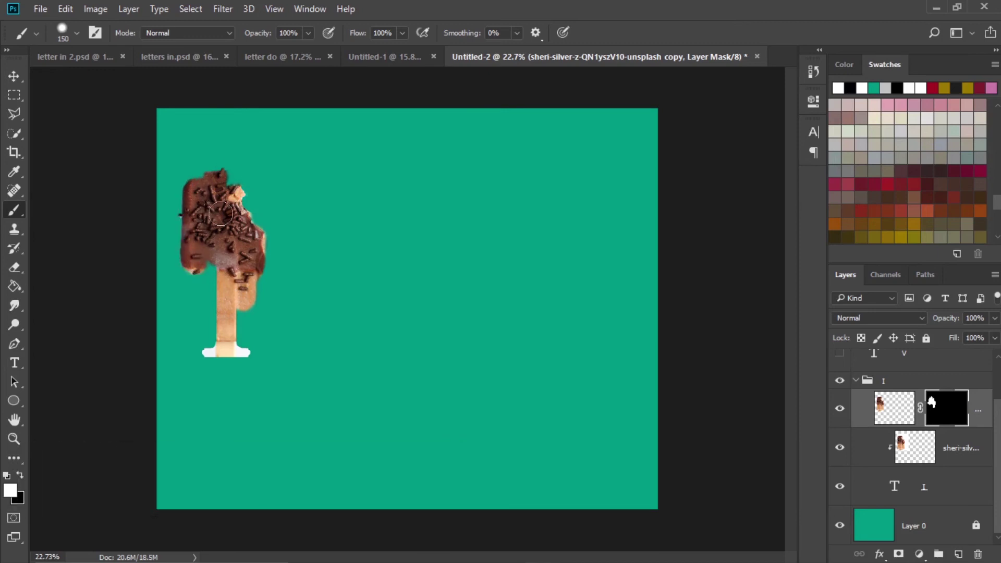
key("v")
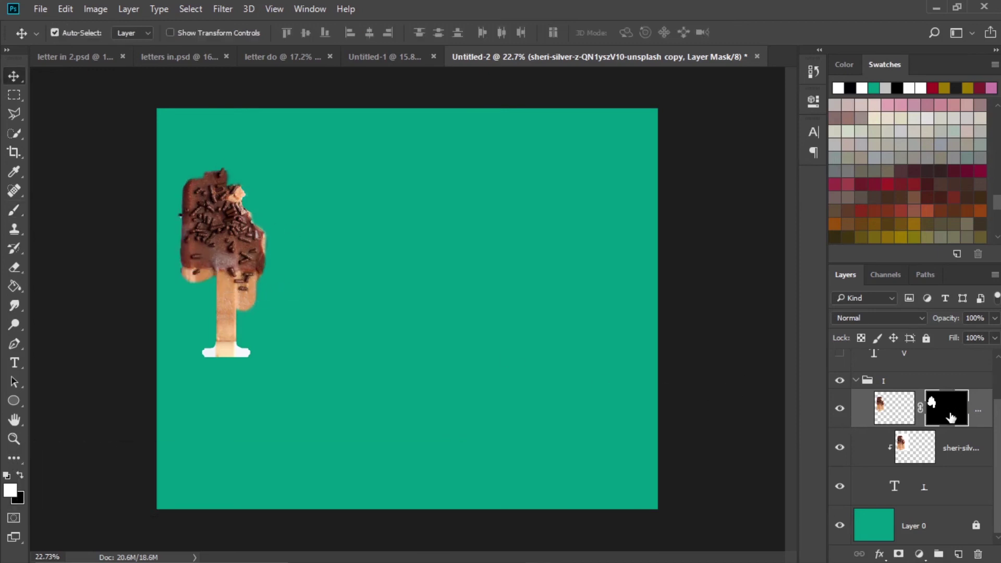
Collapse the I group, then show and select the V text layer.
left_click(855, 381)
left_click(885, 437)
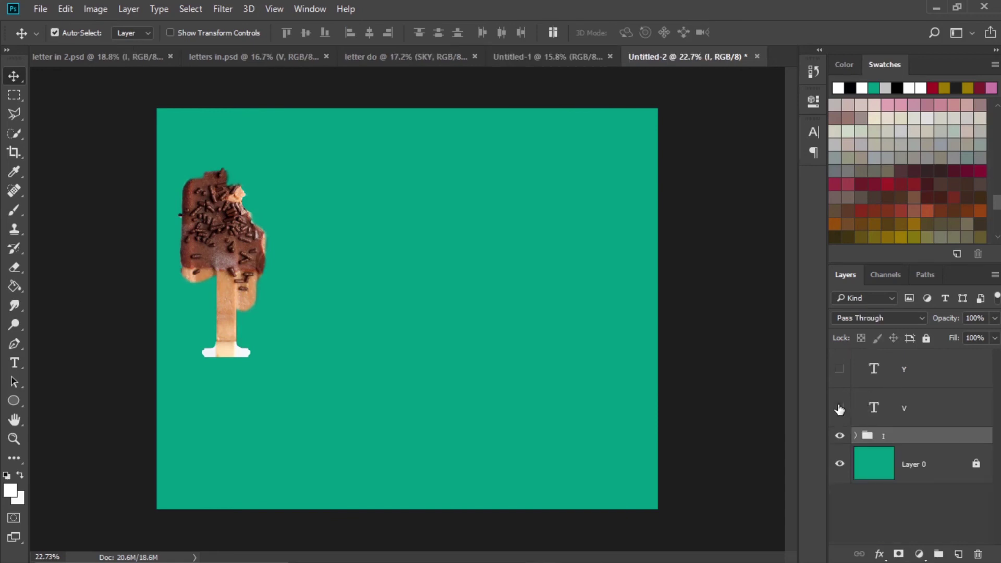
left_click(840, 408)
left_click(879, 414)
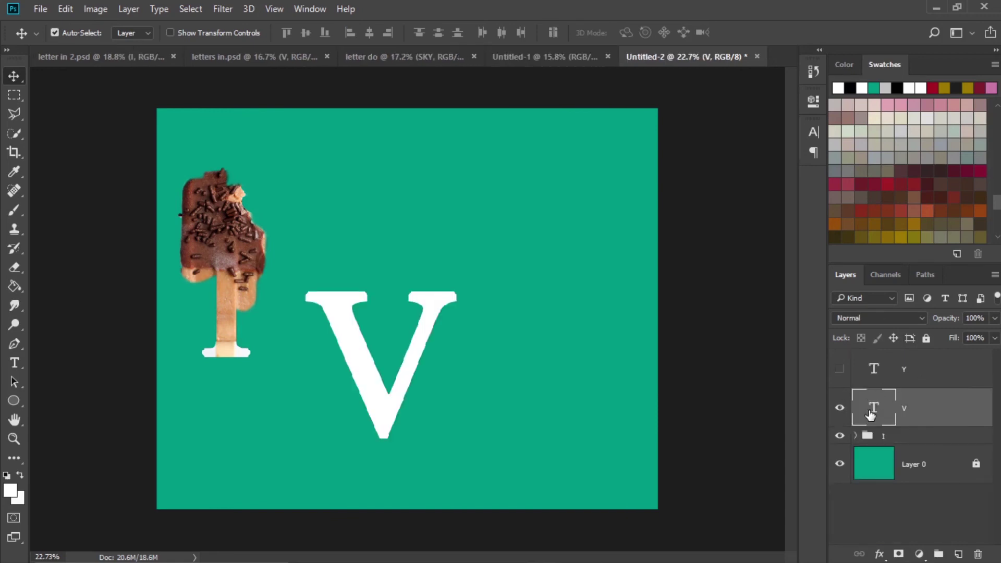
Place the red rose photo from the TEXTURES folder above the V text layer, scaled to 6.81%.
left_click(375, 557)
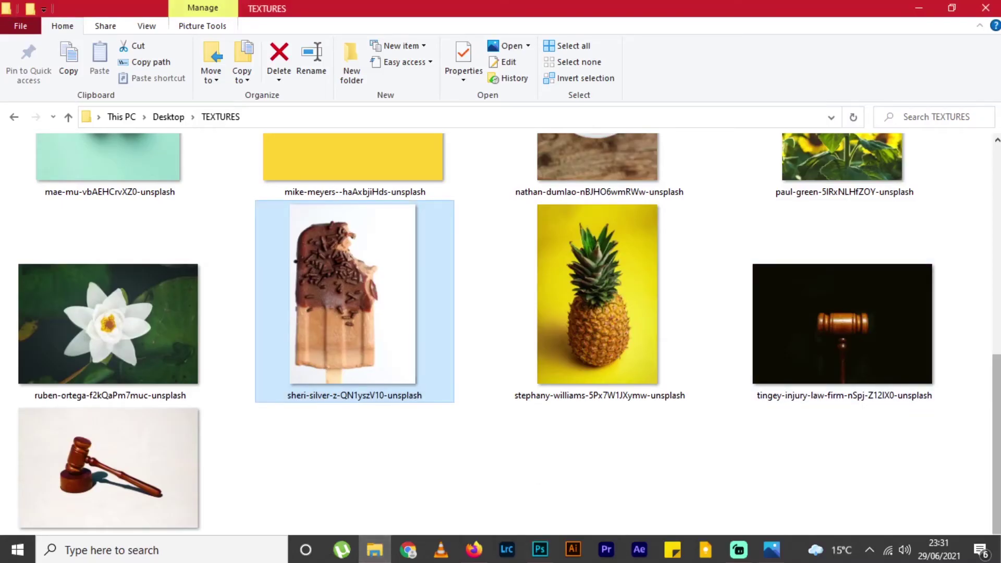
scroll(842, 420, "up", 10)
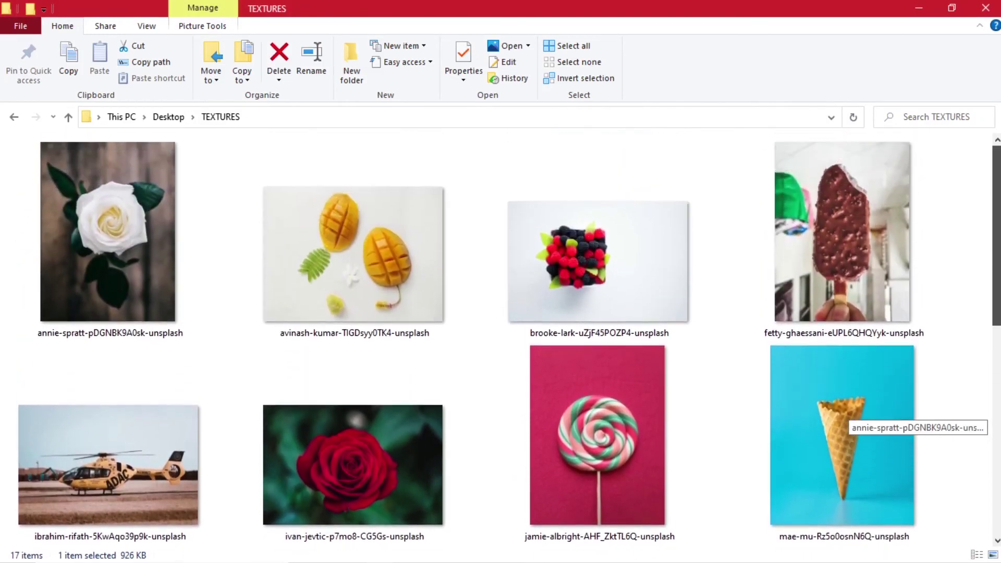
scroll(842, 420, "down", 3)
left_click_drag(353, 297, 549, 415)
left_click_drag(511, 341, 526, 387)
left_click_drag(568, 479, 554, 471)
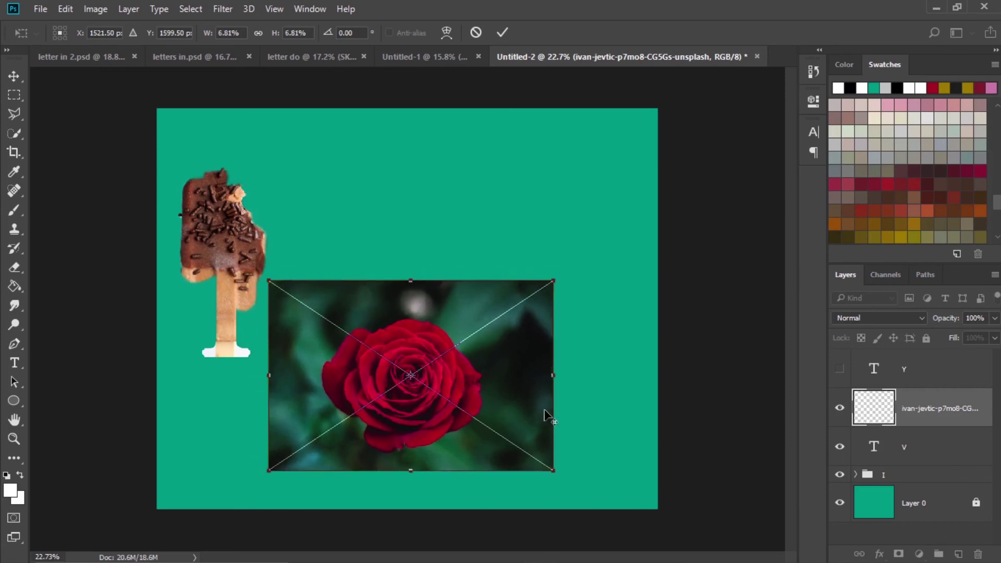
left_click(504, 33)
Lower the rose photo's opacity to 74%, align the rose over the letter V, and restore the opacity to 100%.
left_click(995, 319)
left_click_drag(977, 336, 975, 336)
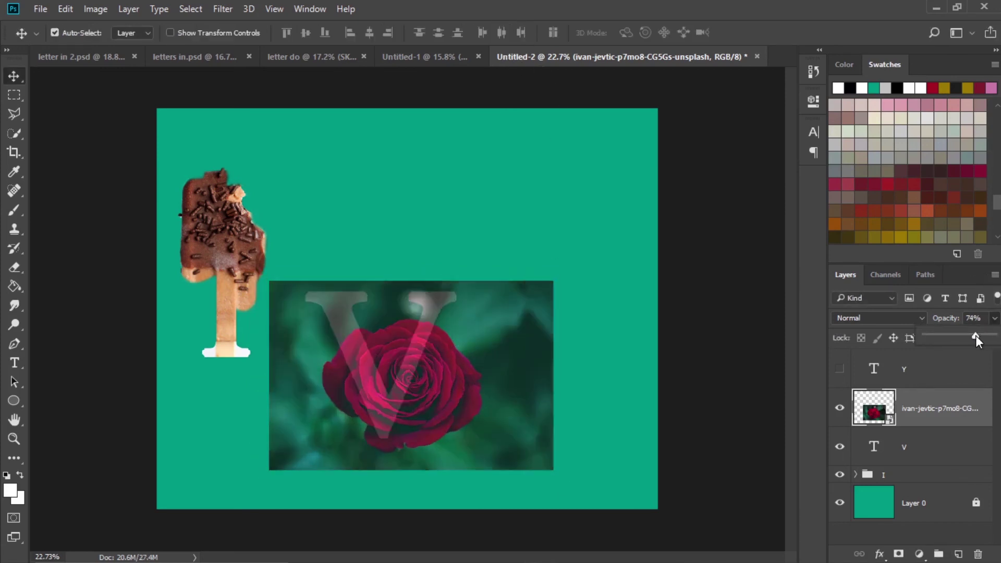
left_click_drag(450, 353, 431, 341)
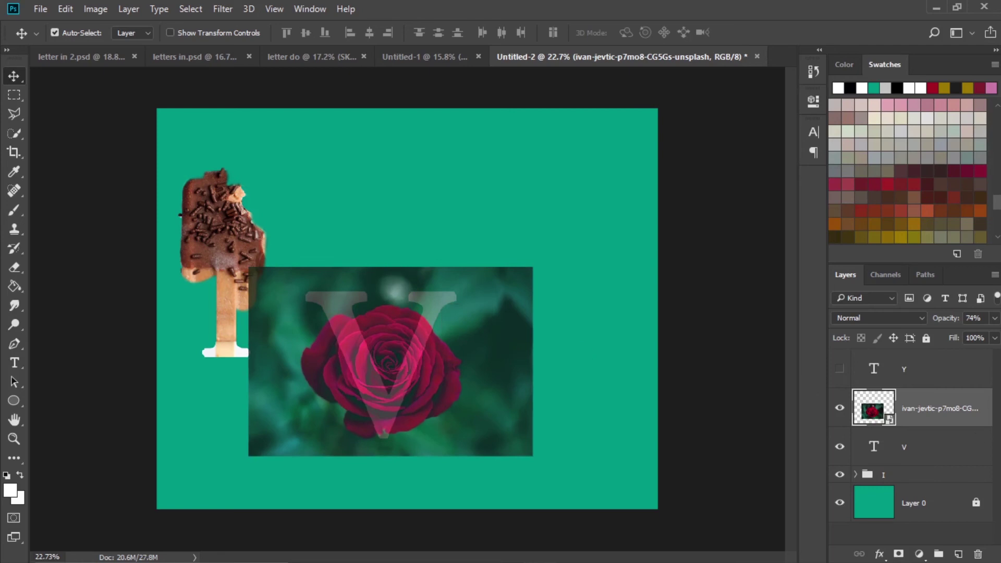
left_click(995, 319)
left_click_drag(974, 334, 993, 337)
left_click(997, 357)
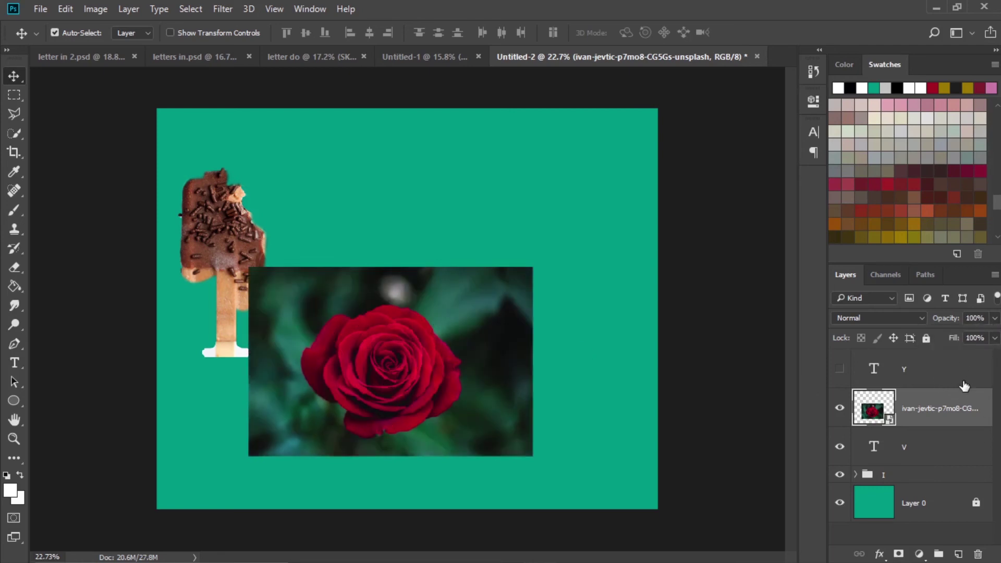
Hide the I group, and group the rose photo with the V text layer under the name V.
left_click(840, 475)
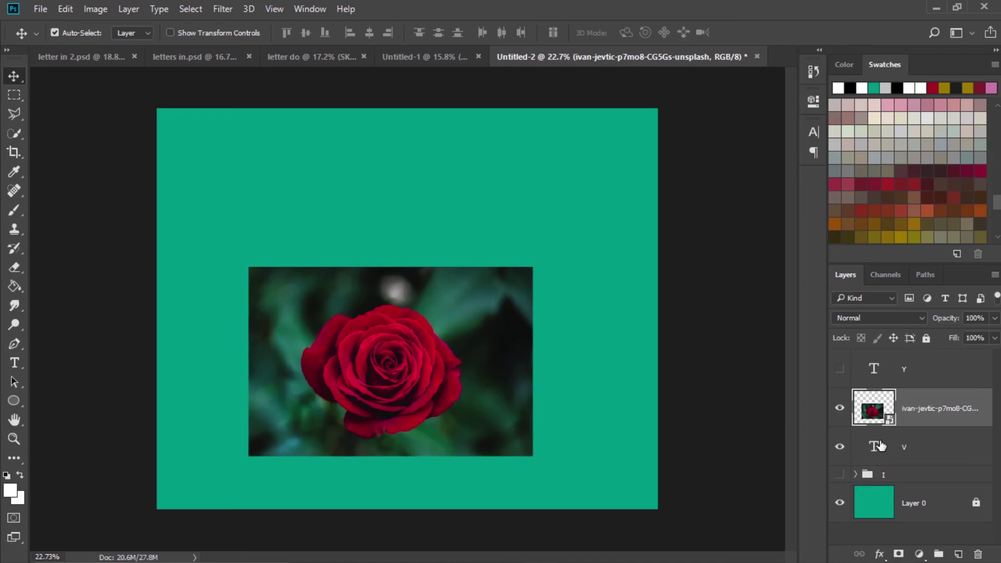
left_click(921, 447, "ctrl")
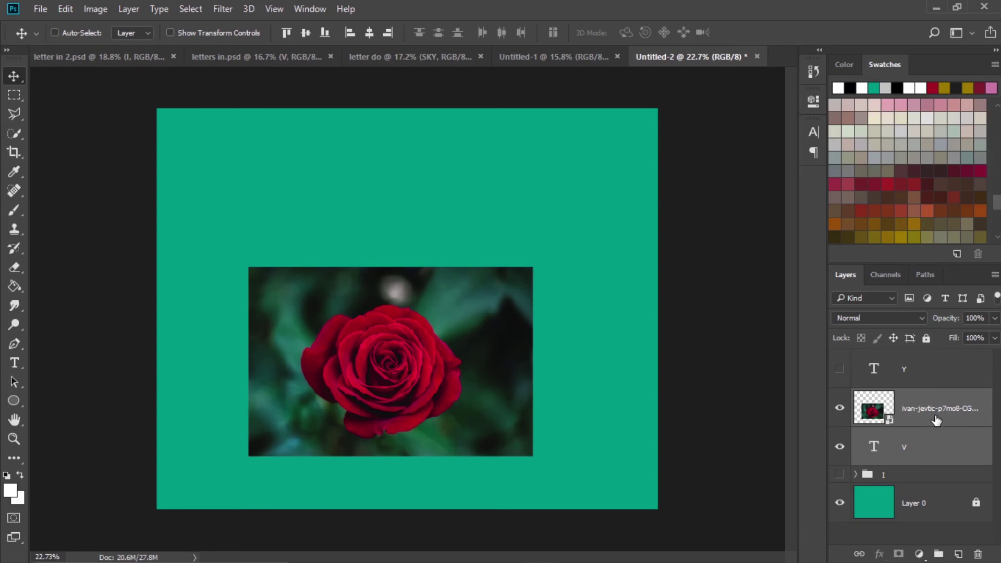
key("ctrl+g")
double_click(913, 401)
type("V")
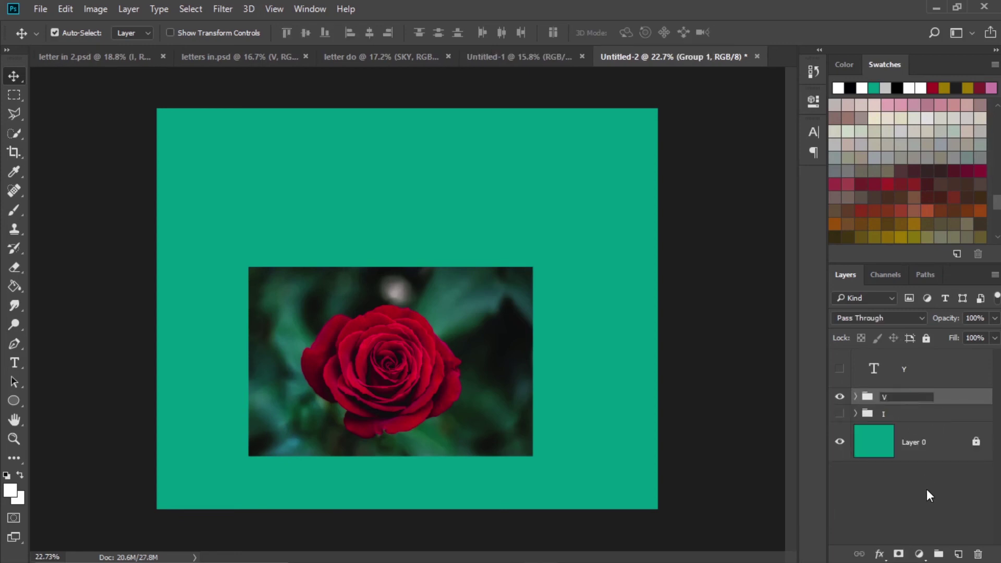
key("Return")
Duplicate the rose photo inside the V group, hide the copy, and clip the original photo to the V text.
left_click(855, 396)
left_click(907, 423)
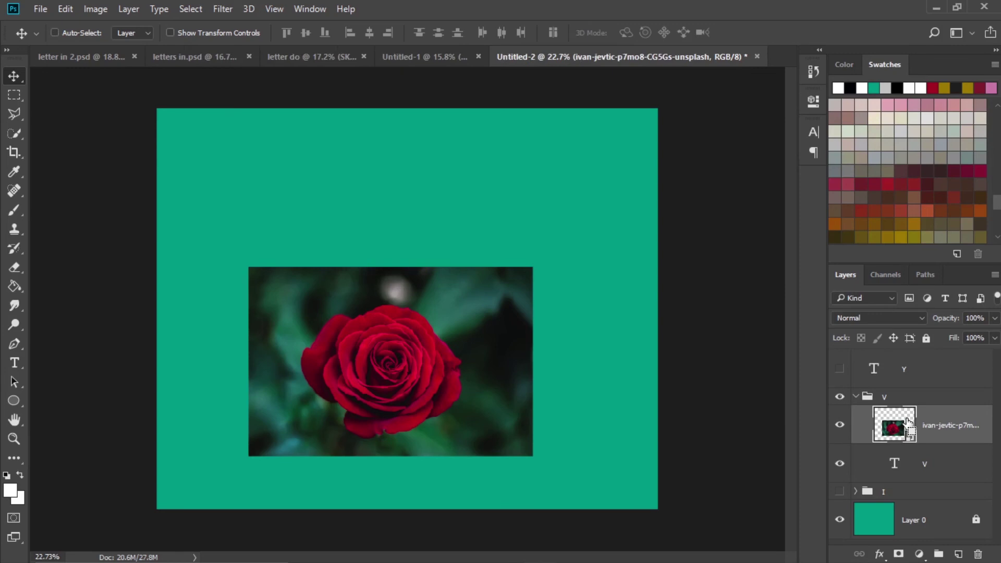
key("ctrl+j")
key("ctrl+comma")
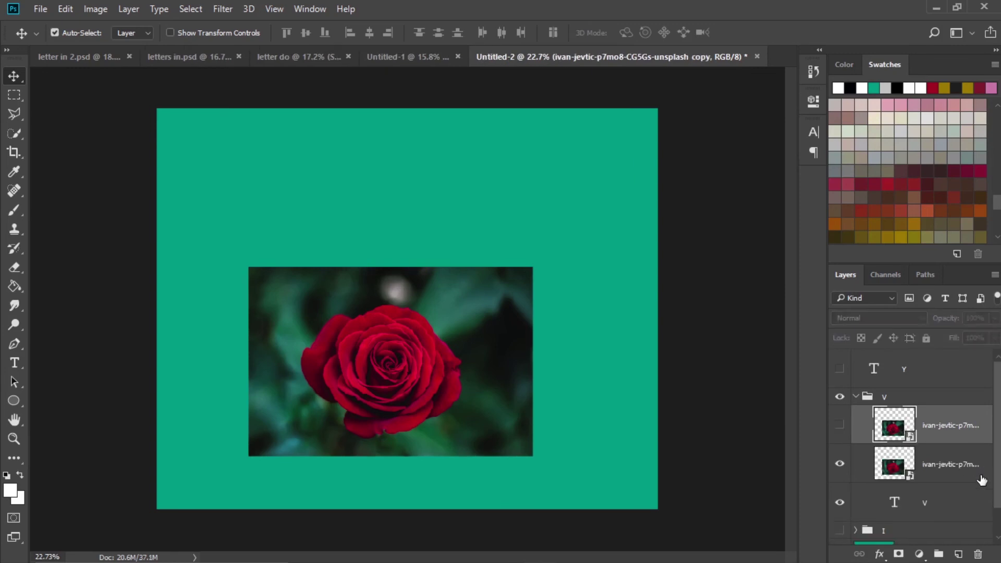
left_click(940, 463)
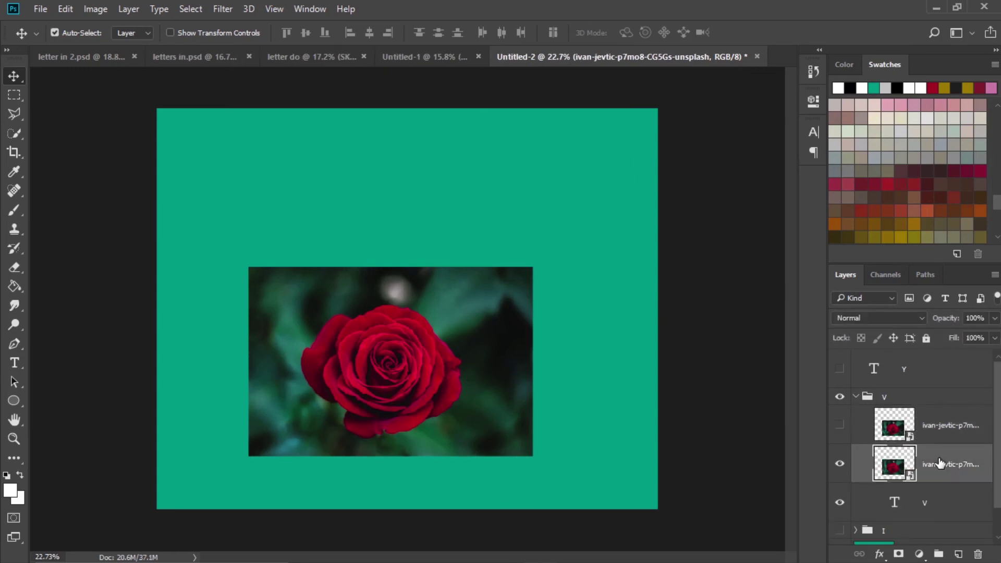
right_click(939, 462)
left_click(672, 417)
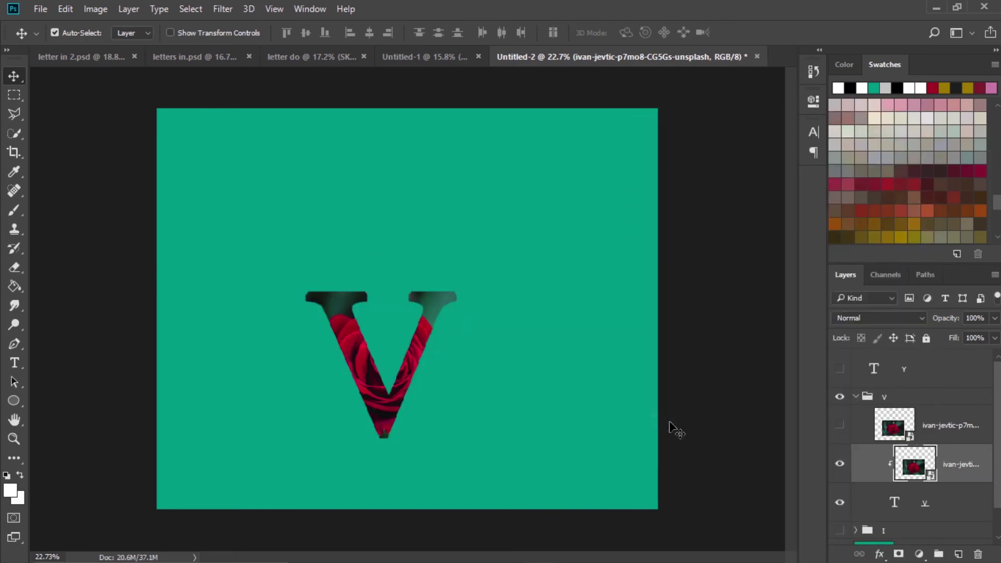
Show only the upper rose copy in the V group and select the rose with the Quick Selection tool.
left_click(943, 426)
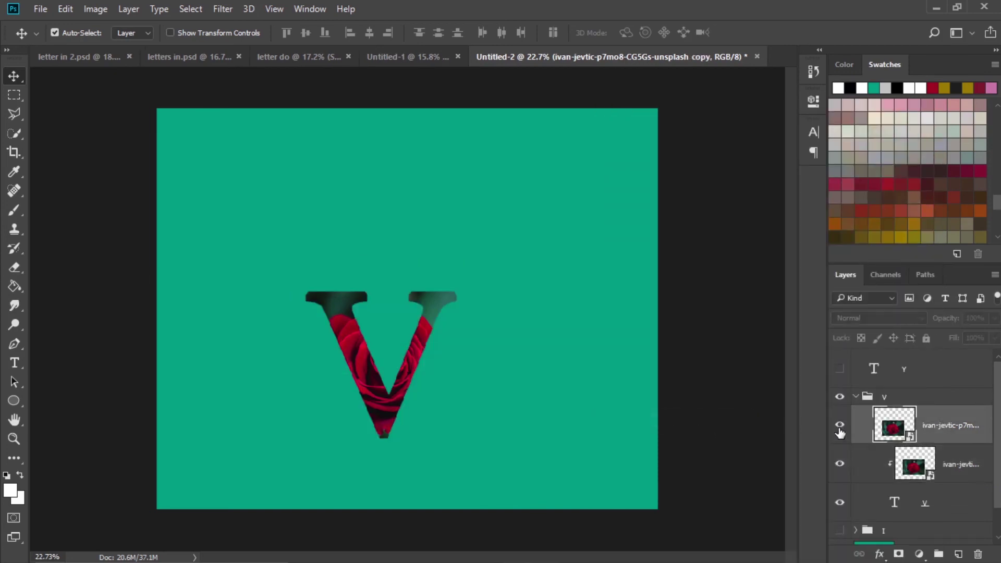
left_click(840, 427)
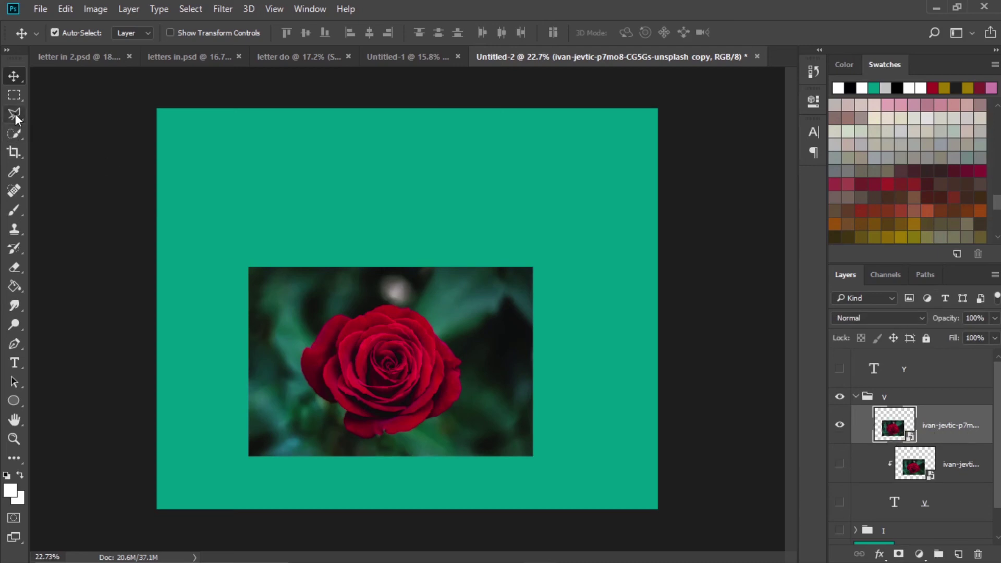
left_click(15, 133)
left_click(436, 376)
mouse_move(435, 375)
left_mouse_down()
mouse_move(443, 365)
mouse_move(417, 324)
mouse_move(438, 407)
mouse_move(316, 365)
mouse_move(355, 333)
left_mouse_up()
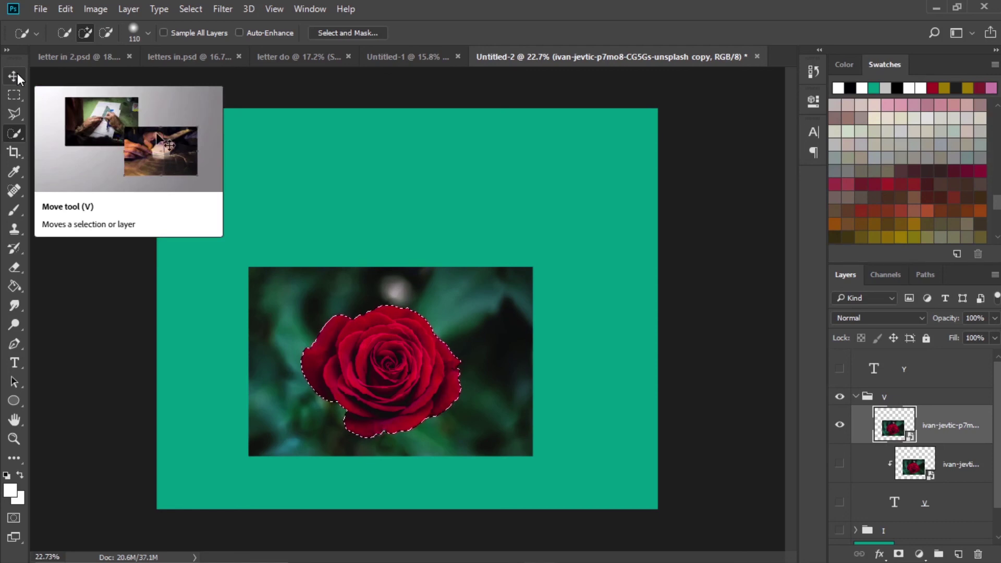
Invert the rose selection, rasterize the upper rose copy, delete its background and deselect.
key("ctrl+shift+i")
key("Delete")
left_click(490, 225)
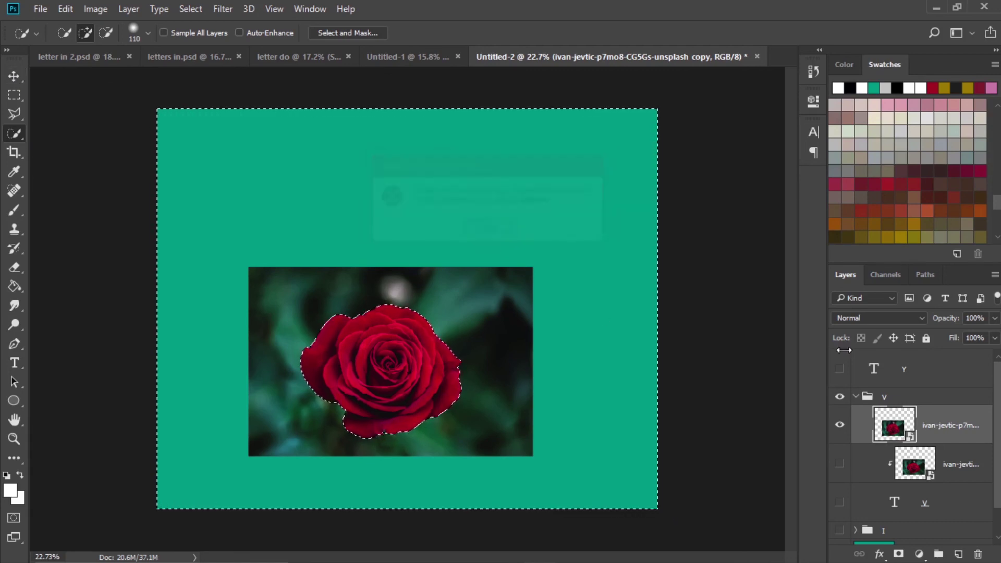
right_click(855, 425)
left_click(676, 363)
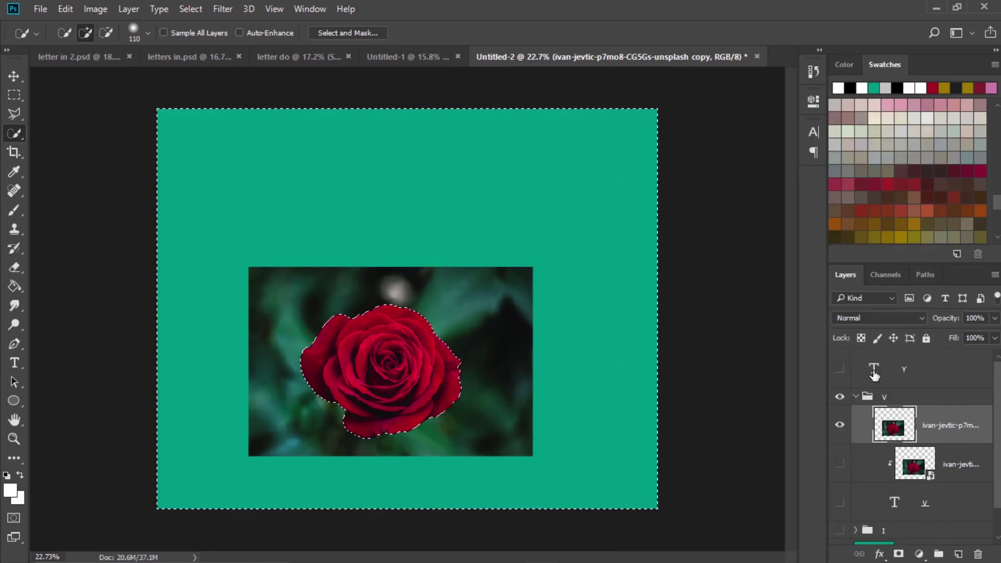
key("Delete")
key("ctrl+d")
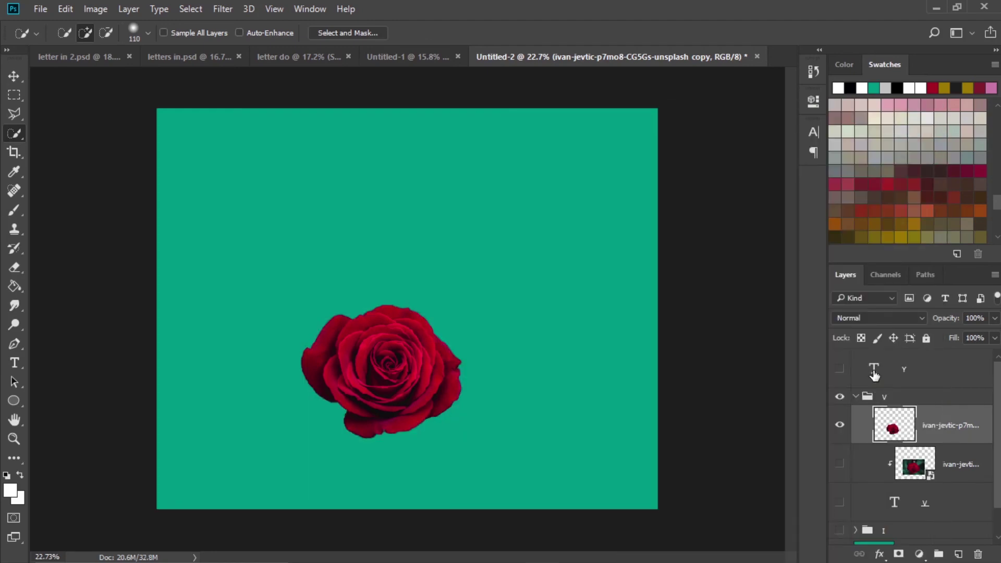
Show the clipped rose photo and the V text layer again, and add a black layer mask to the cut-out rose.
key("v")
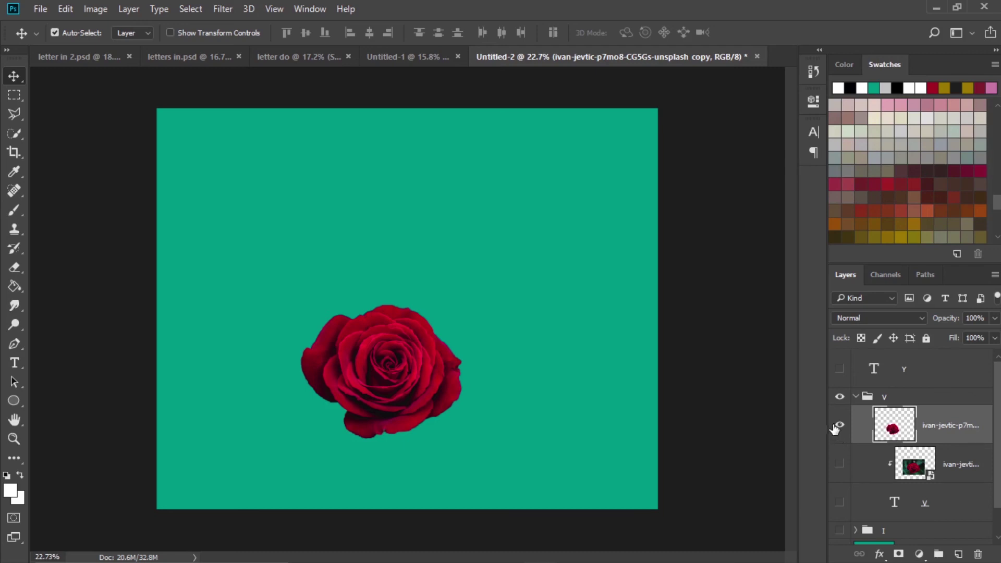
left_click_drag(840, 499, 842, 477)
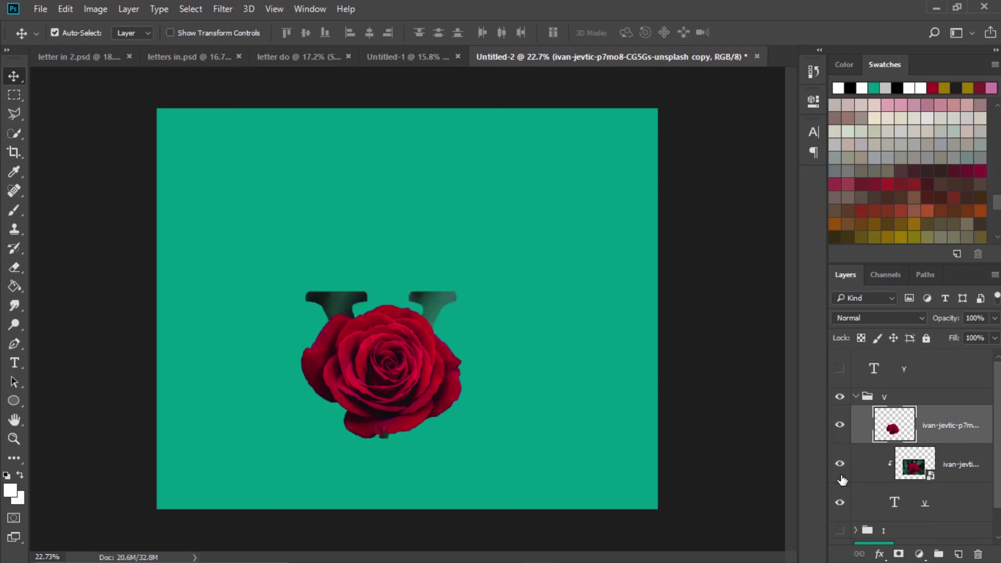
left_click(899, 555)
Paint white on the rose copy's mask to reveal the flower beyond the V, and paint black over its upper middle petals.
key("b")
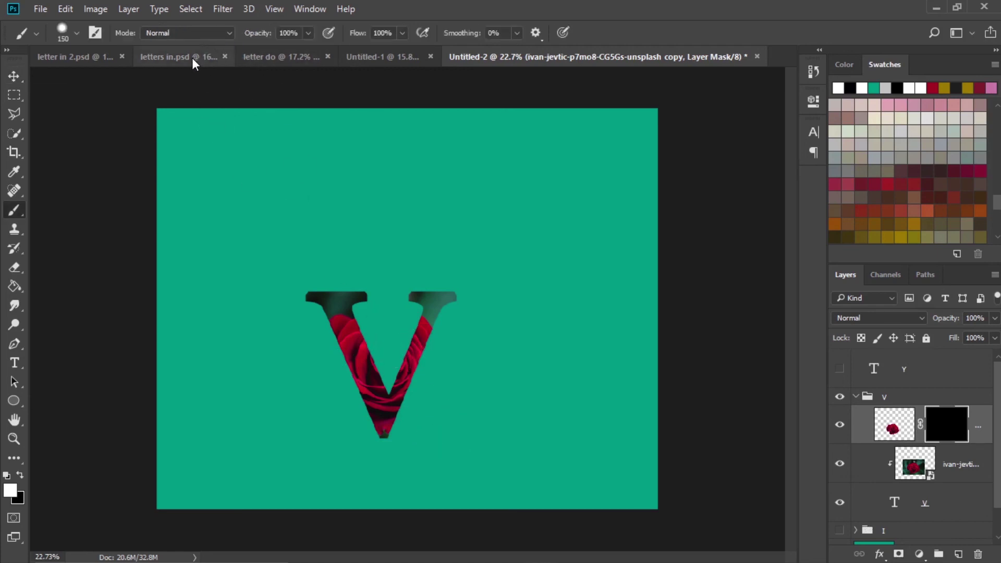
mouse_move(375, 362)
left_mouse_down()
mouse_move(327, 382)
mouse_move(321, 354)
mouse_move(312, 389)
mouse_move(338, 433)
mouse_move(345, 399)
mouse_move(367, 423)
mouse_move(328, 377)
mouse_move(373, 319)
mouse_move(412, 316)
mouse_move(355, 311)
mouse_move(411, 327)
mouse_move(375, 334)
mouse_move(423, 337)
mouse_move(383, 334)
left_mouse_up()
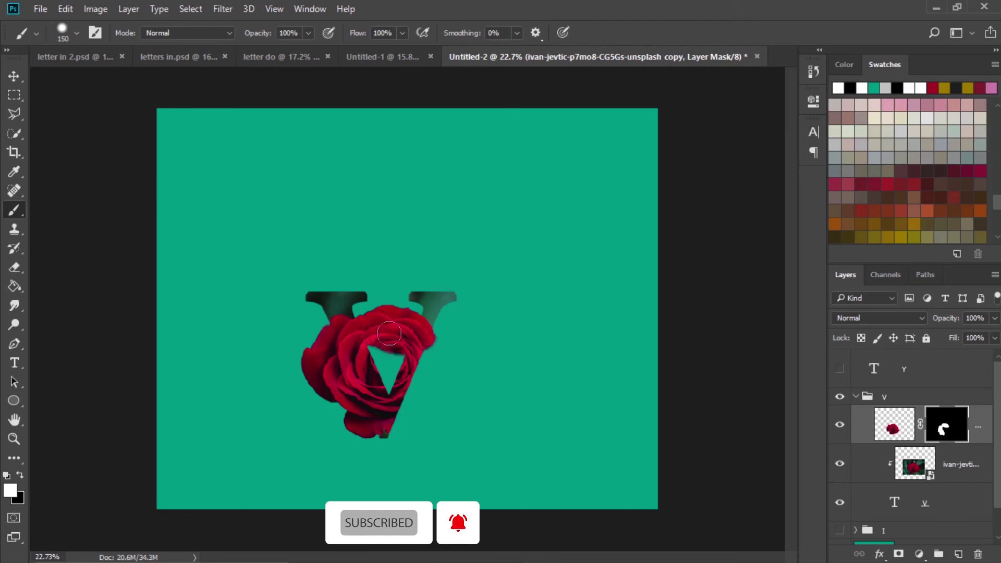
mouse_move(390, 386)
left_mouse_down()
mouse_move(386, 337)
mouse_move(445, 378)
mouse_move(409, 412)
mouse_move(408, 447)
mouse_move(427, 372)
mouse_move(448, 379)
mouse_move(432, 345)
left_mouse_up()
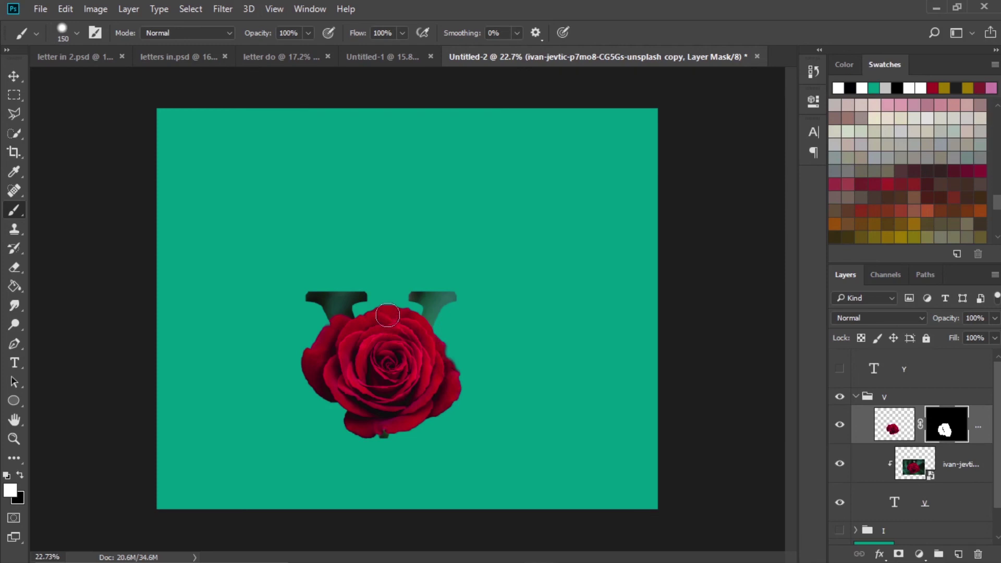
key("x")
mouse_move(388, 313)
left_mouse_down()
mouse_move(363, 312)
mouse_move(403, 329)
mouse_move(399, 337)
mouse_move(407, 318)
mouse_move(380, 347)
left_mouse_up()
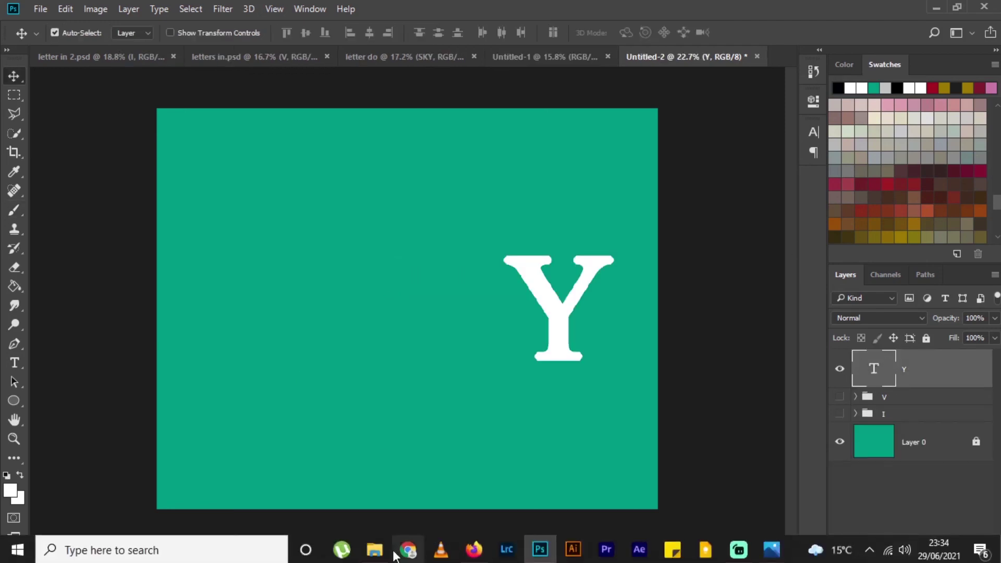
Place the white rose photo from the TEXTURES folder above the Y text layer, scaled down to cover the letter.
left_click(374, 550)
scroll(999, 334, "down", 3)
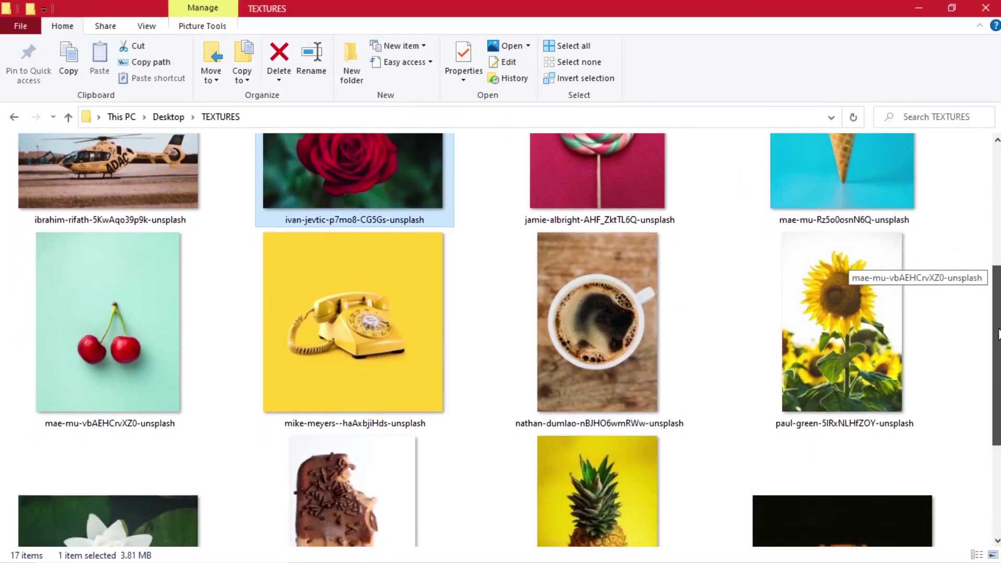
scroll(998, 334, "up", 5)
left_click_drag(73, 256, 521, 313)
left_click_drag(670, 509, 613, 406)
left_click(502, 32)
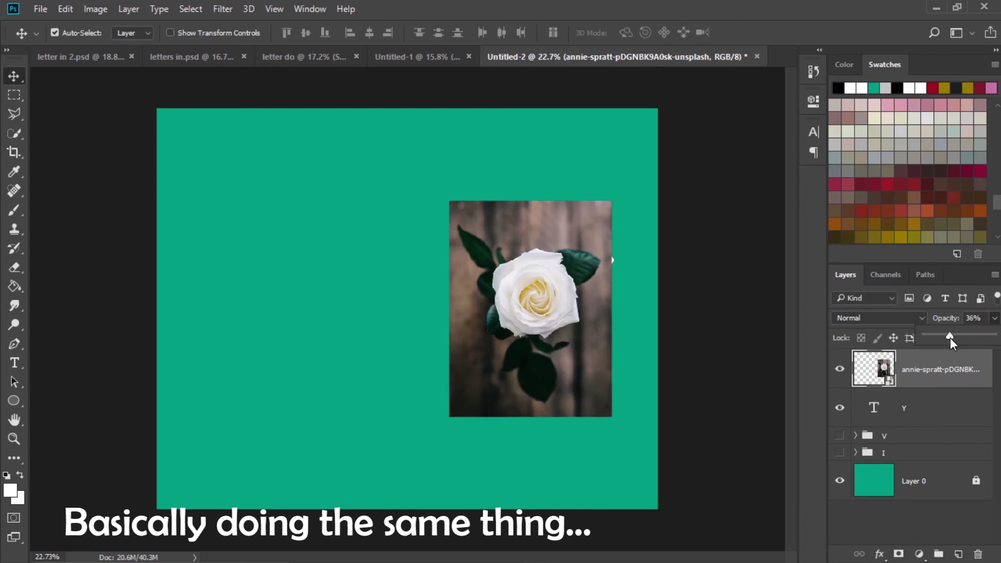
Make the white rose photo semi-transparent, scale and centre it over the Y, and restore its opacity to 100%.
key("6")
key("7")
left_click_drag(485, 337, 527, 337)
key("ctrl+t")
left_click_drag(638, 413, 625, 395)
left_click(503, 33)
key("0")
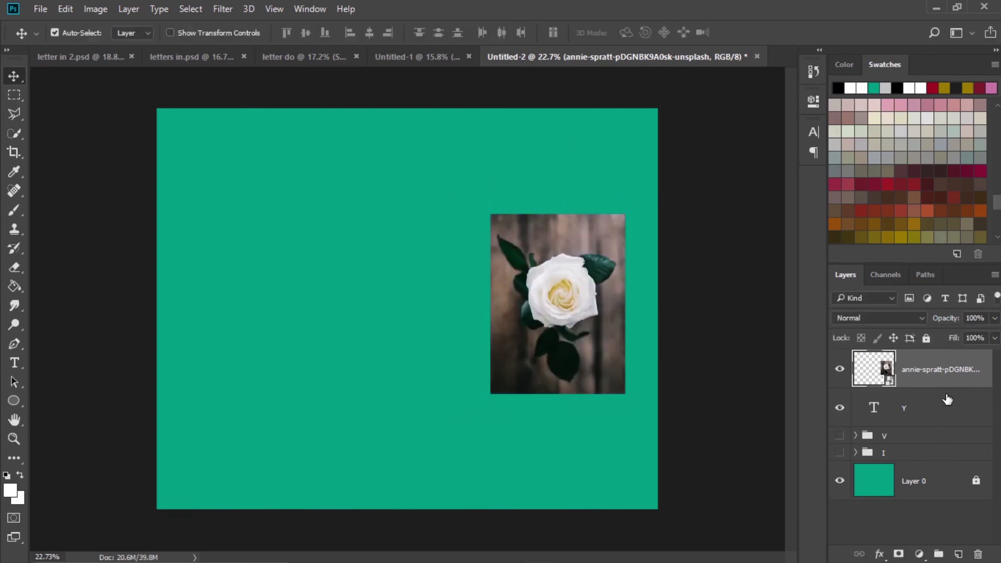
Group the rose photo with the Y text layer, name the group G, and expand it.
right_click(956, 382)
key("Escape")
key("ctrl+g")
double_click(896, 358)
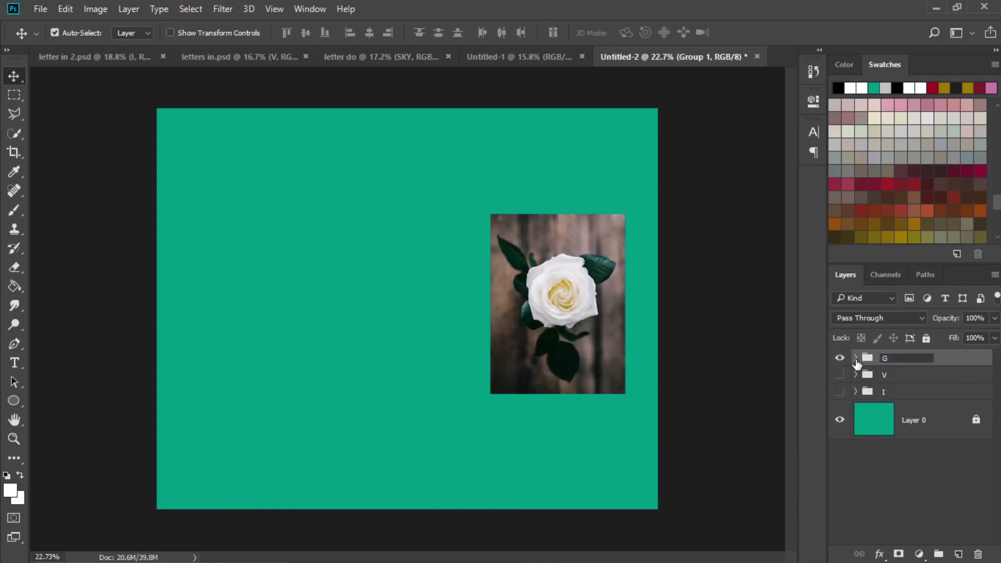
type("G")
left_click(856, 358)
Duplicate the white rose photo, clip the lower copy to the Y text layer, and select the upper copy.
left_click(918, 380)
key("ctrl+j")
right_click(938, 427)
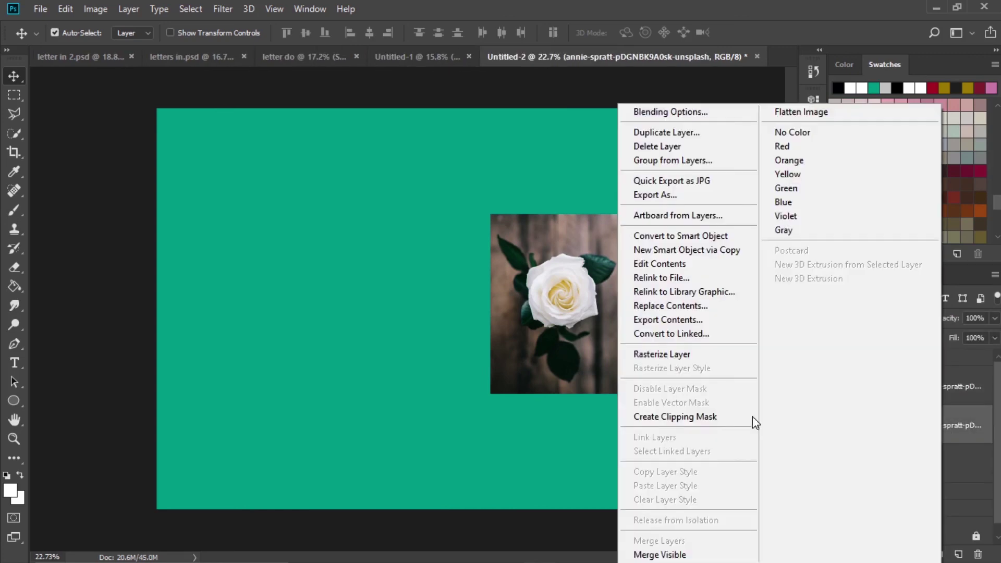
left_click(699, 418)
left_click(840, 385)
left_click(949, 386)
left_click(898, 554, "alt")
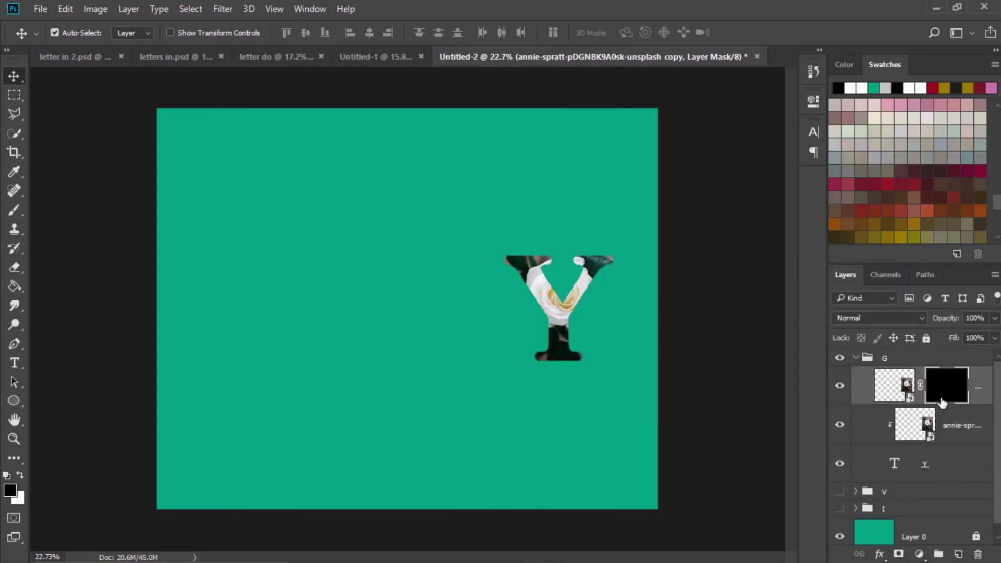
key("b")
key("x")
key("x")
left_click_drag(520, 291, 514, 305)
right_click(946, 386)
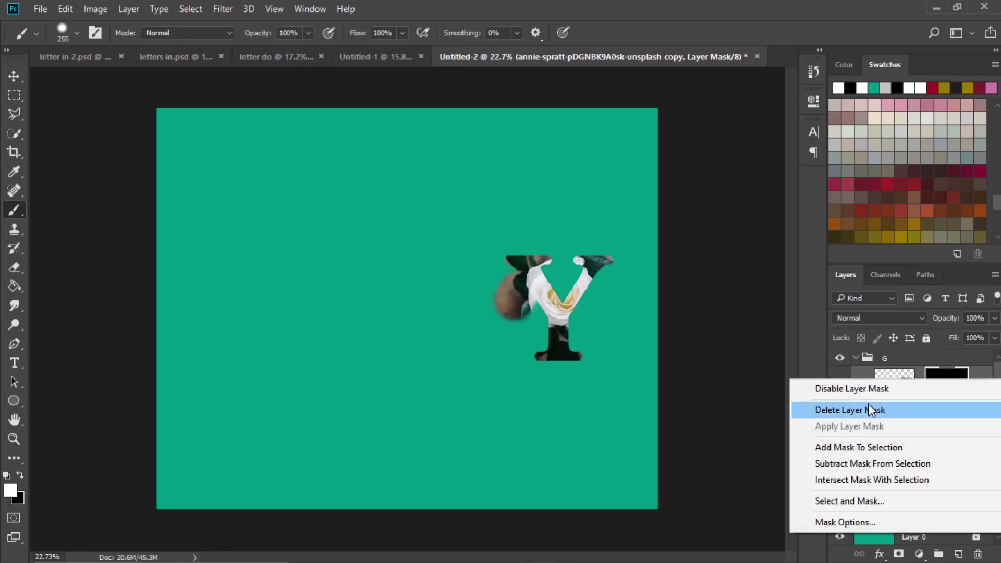
left_click(875, 411)
Select the white rose and its surrounding leaves on the upper photo copy with the Quick Selection tool.
left_click(12, 131)
scroll(547, 280, "up", 2)
mouse_move(547, 279)
left_mouse_down()
mouse_move(626, 259)
mouse_move(547, 302)
left_mouse_up()
scroll(555, 309, "up", 2)
left_click(542, 326)
scroll(545, 313, "up", 2)
scroll(547, 252, "down", 1)
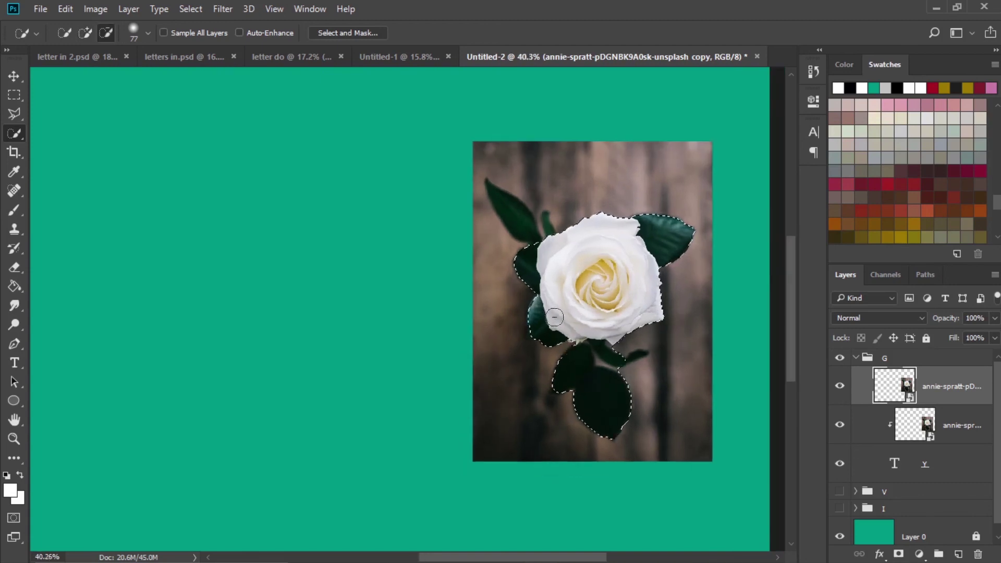
key("ctrl+z")
scroll(532, 233, "up", 3)
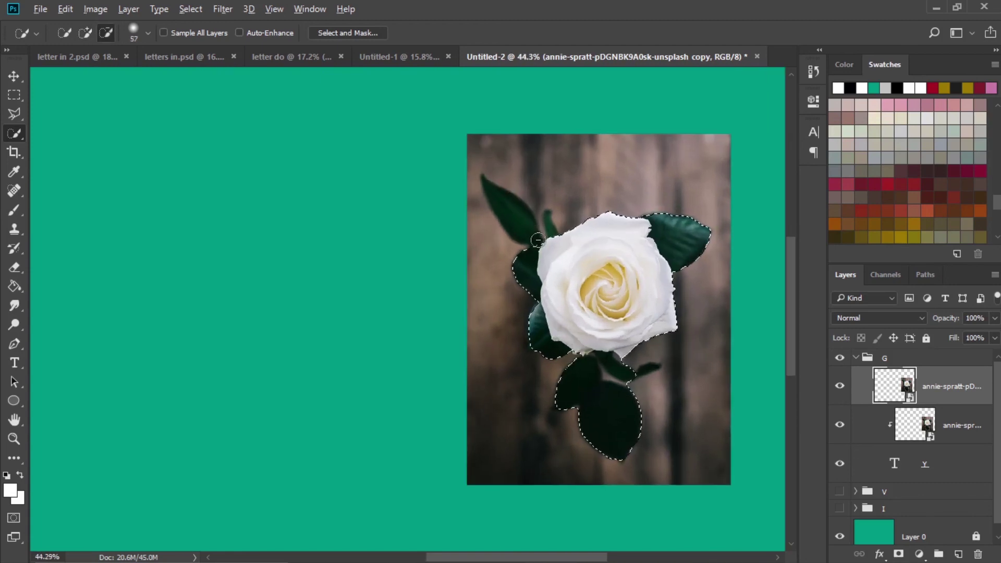
key("bracketleft")
key("bracketleft")
key("bracketleft")
scroll(589, 284, "down", 3)
Rasterize the upper rose copy, delete everything outside the rose and its leaves, and deselect.
key("v")
key("Delete")
key("Return")
right_click(926, 385)
left_click(704, 353)
key("Delete")
key("ctrl+d")
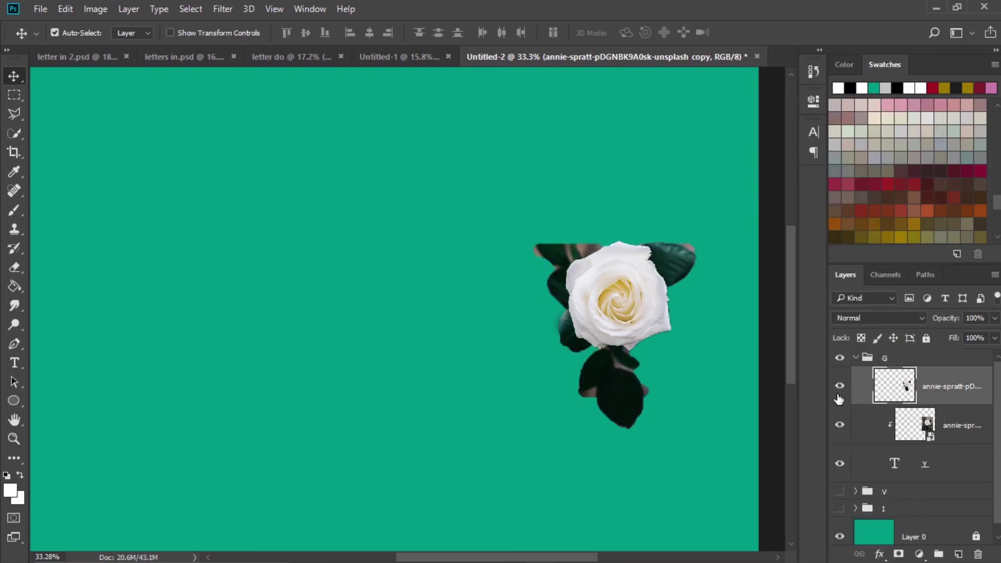
Add a black layer mask to the cut-out white rose and paint white to reveal petals and leaves beyond the Y.
left_click(898, 554, "alt")
key("b")
scroll(603, 313, "down", 2)
mouse_move(527, 308)
left_mouse_down()
mouse_move(492, 296)
mouse_move(563, 311)
mouse_move(590, 304)
mouse_move(561, 265)
mouse_move(596, 297)
mouse_move(587, 290)
mouse_move(487, 341)
mouse_move(522, 364)
left_mouse_up()
key("x")
key("x")
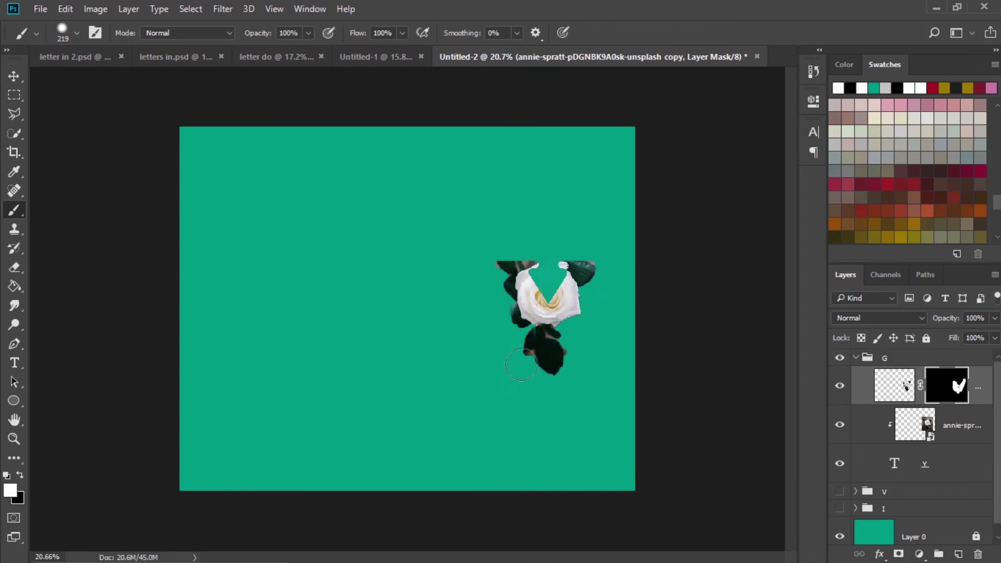